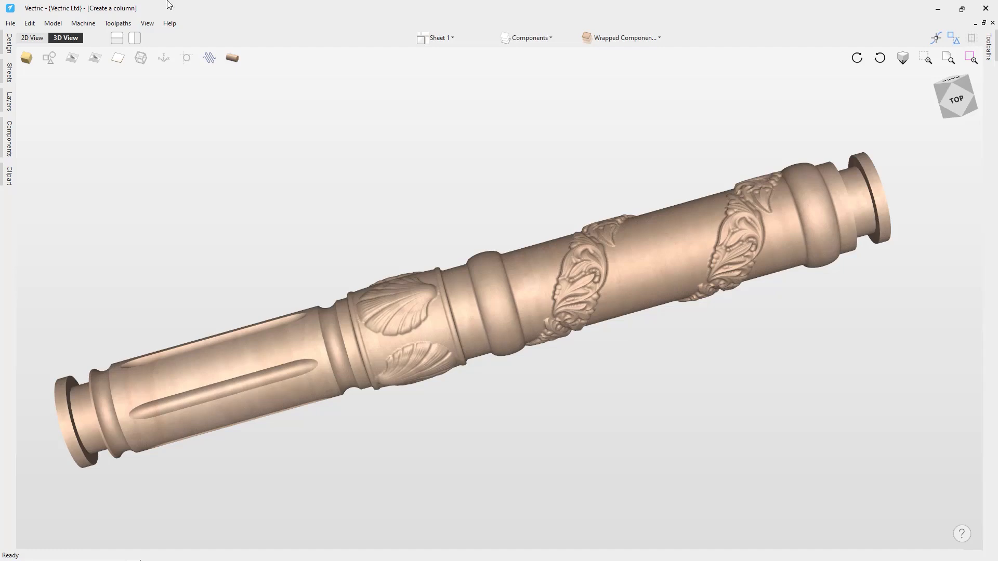
# Review the rotary job setup, turn off the Flip design option, and apply the settings.
pyautogui.click(11, 23)
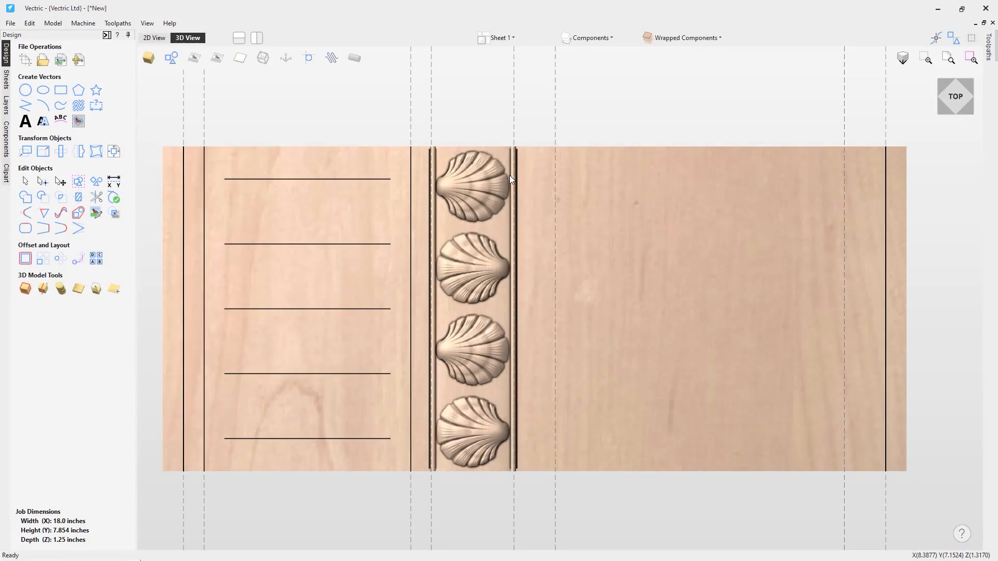
pyautogui.click(25, 62)
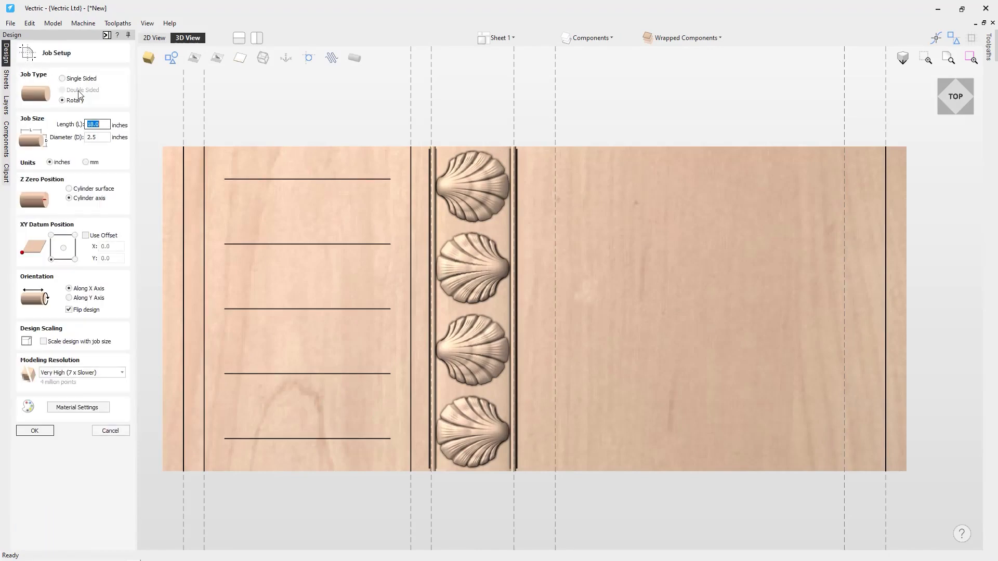
pyautogui.click(98, 140)
pyautogui.click(83, 310)
pyautogui.click(91, 408)
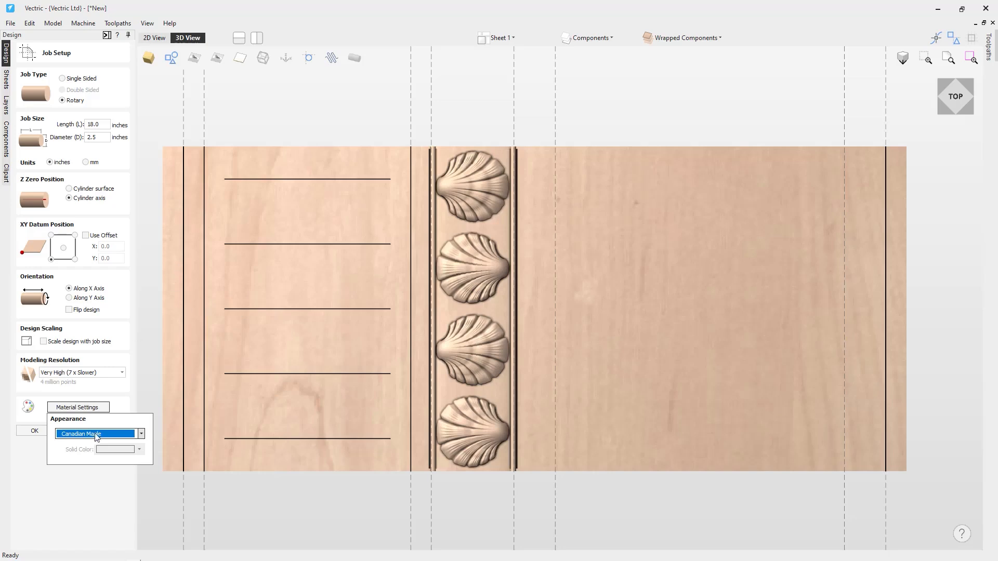
pyautogui.click(43, 481)
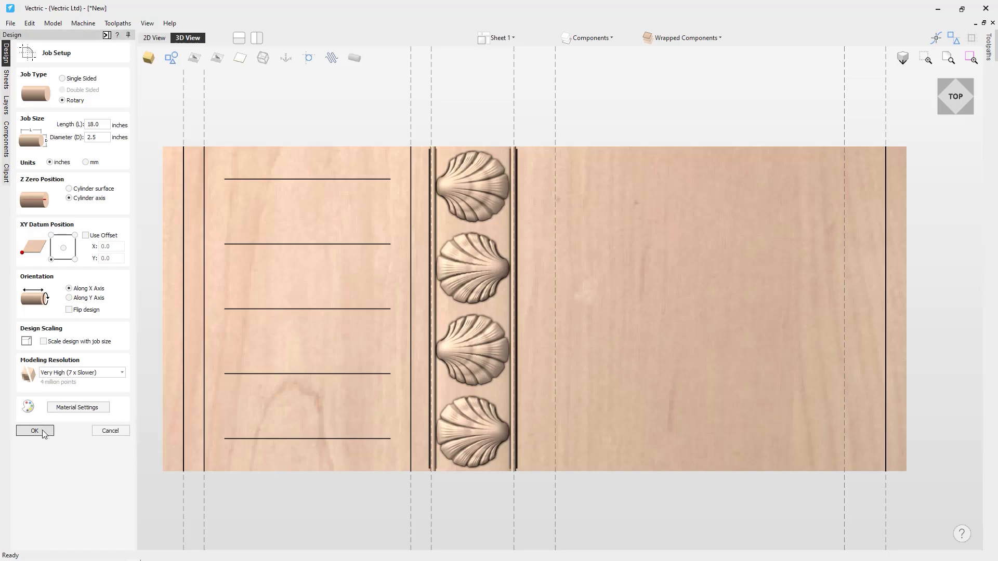
pyautogui.click(44, 431)
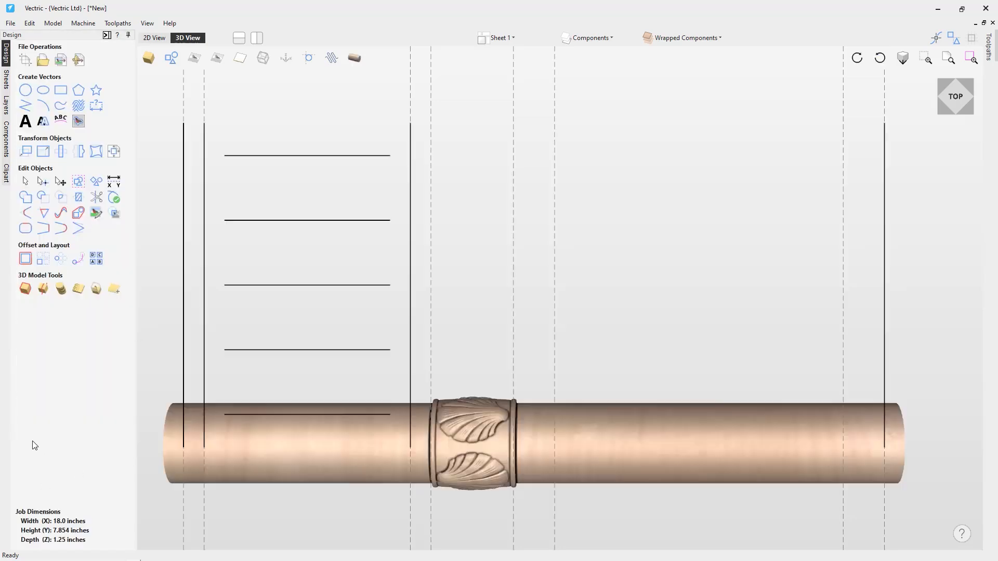
# Inspect the shell moulding wrapped around the cylinder from an angle and return to the flat 3D display.
pyautogui.click(354, 58)
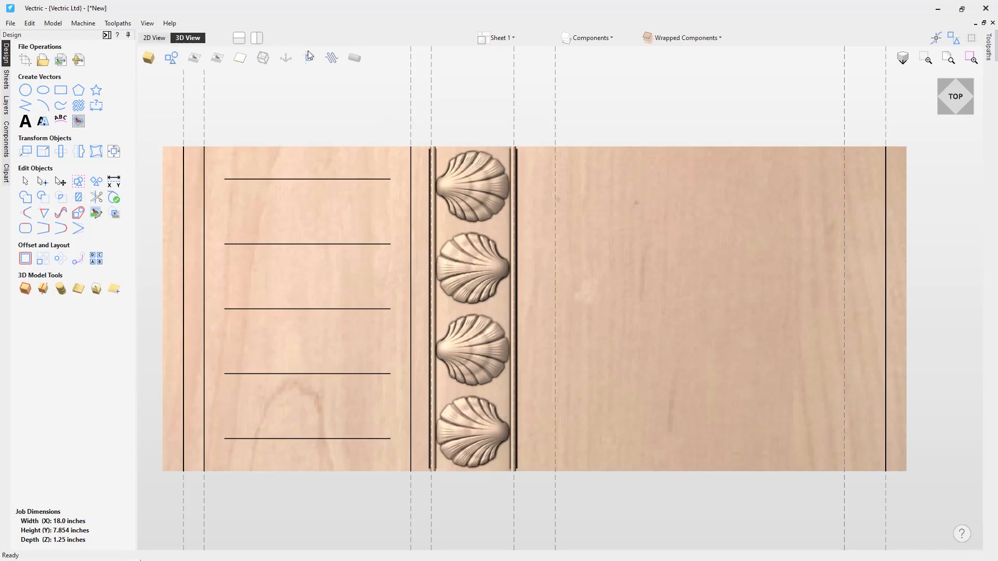
pyautogui.click(355, 58)
pyautogui.moveTo(547, 429); pyautogui.dragTo(575, 377)
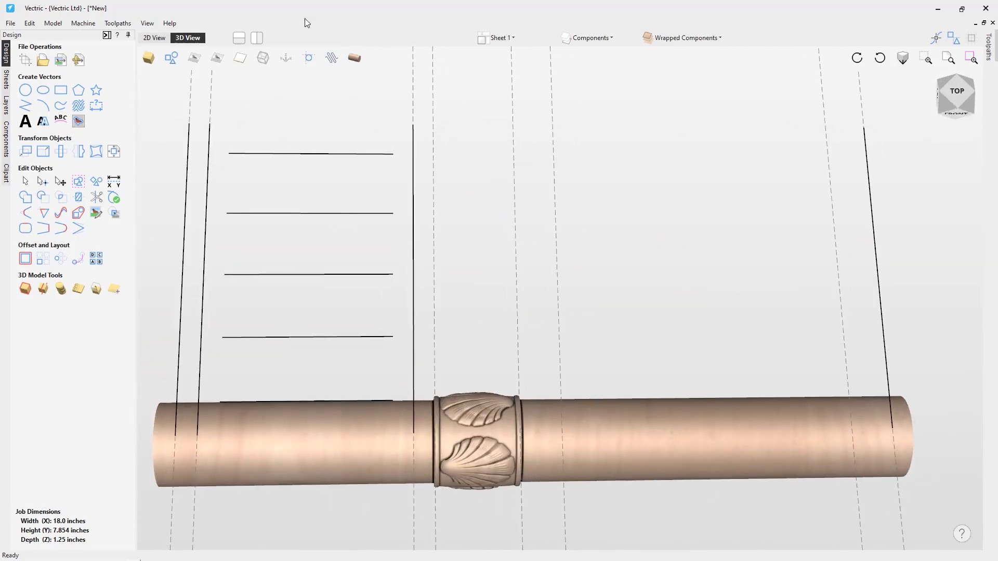
pyautogui.click(358, 60)
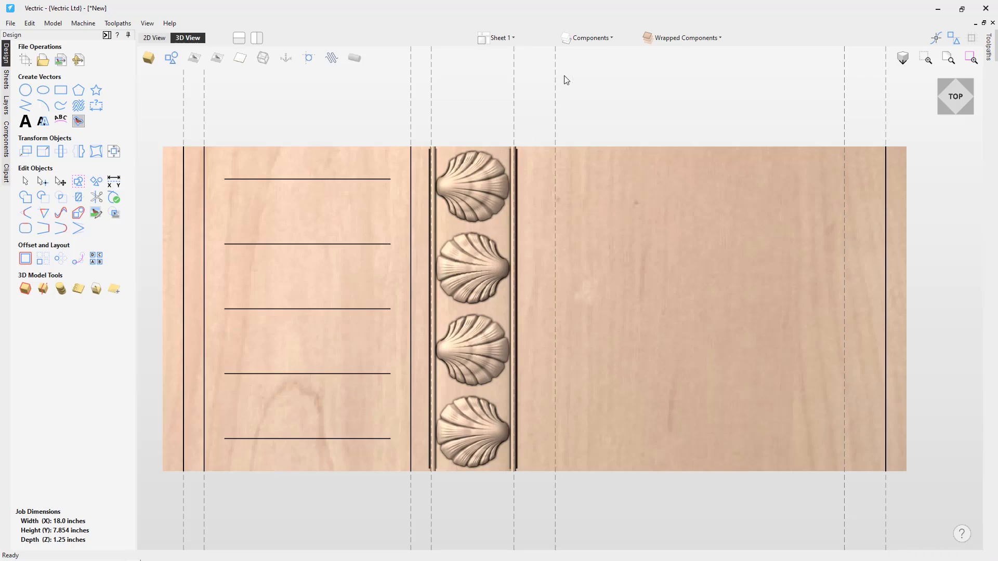
# Examine what the Tabs, Coves, Flutes and Components layers contain by toggling their visibility, and check the component tree.
pyautogui.click(611, 40)
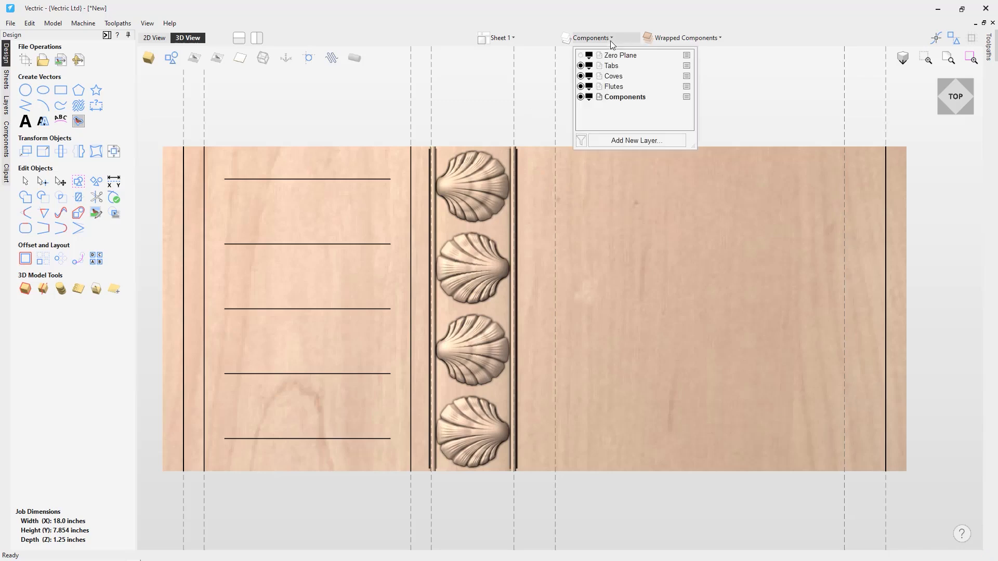
pyautogui.click(581, 66)
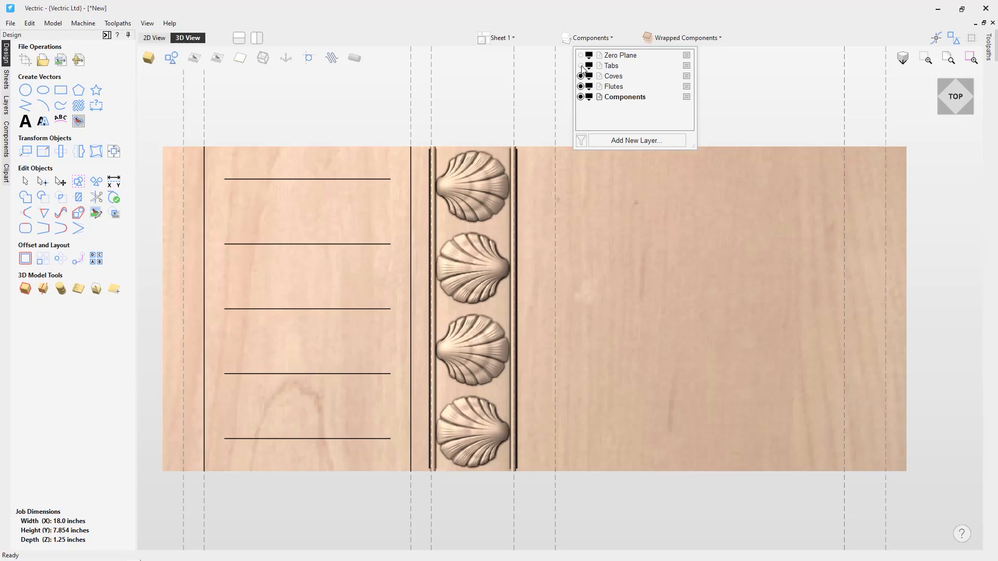
pyautogui.click(581, 65)
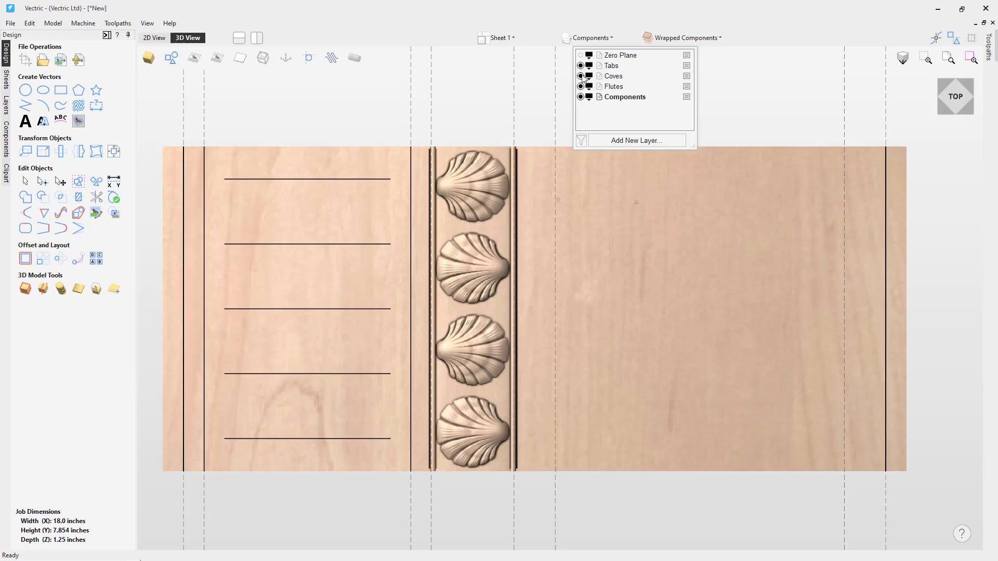
pyautogui.click(581, 76)
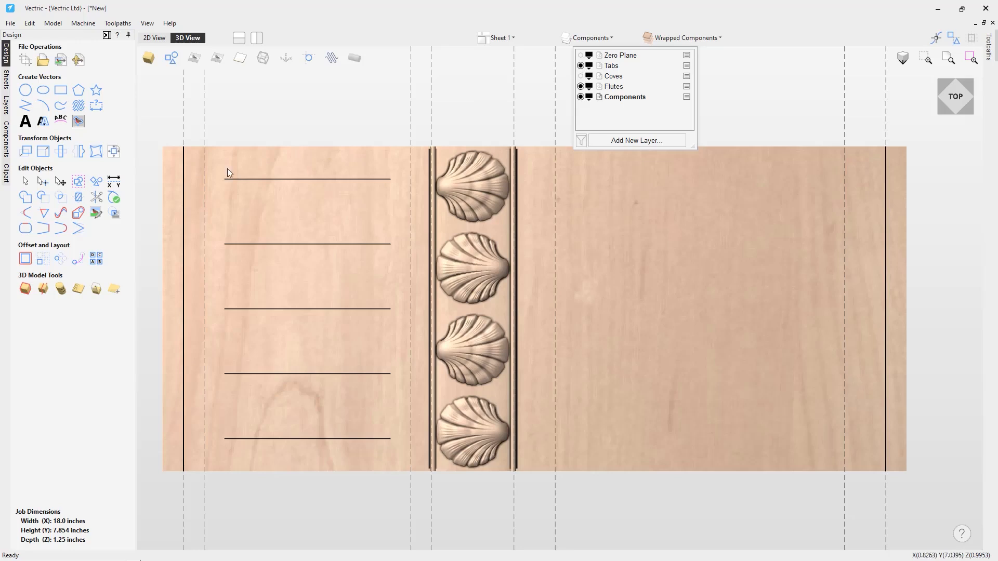
pyautogui.click(580, 76)
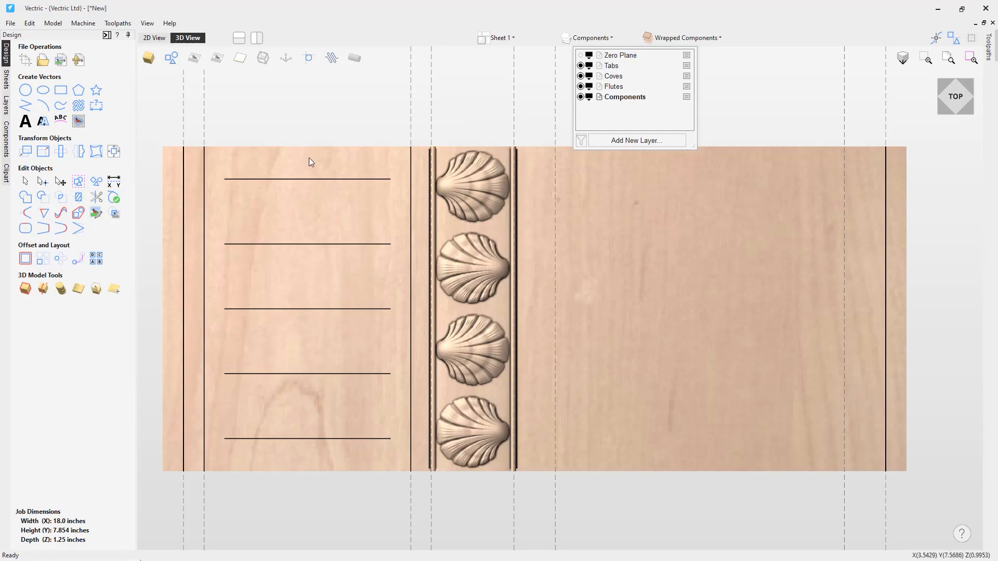
pyautogui.click(581, 87)
pyautogui.click(581, 87)
pyautogui.click(581, 97)
pyautogui.click(7, 139)
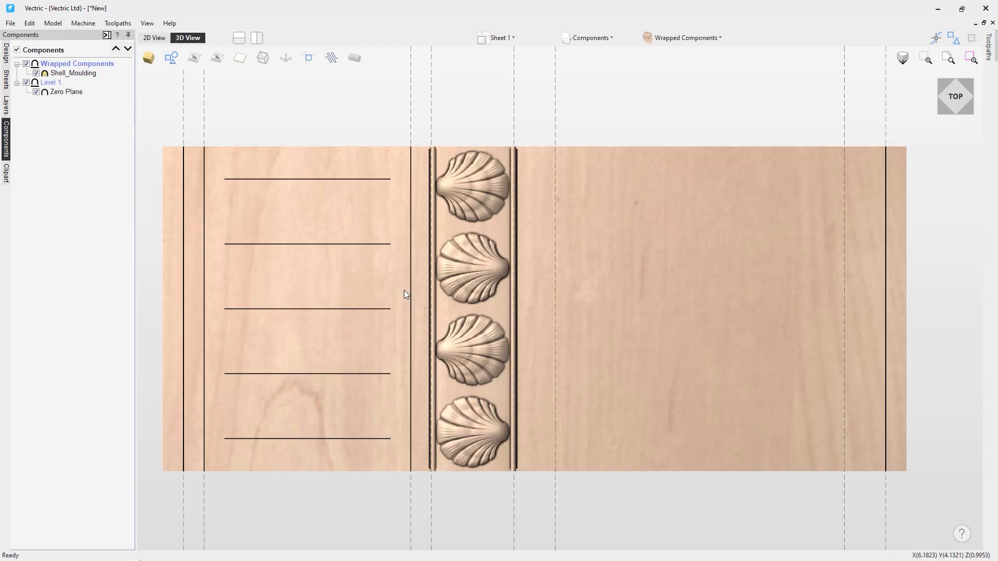
pyautogui.click(6, 53)
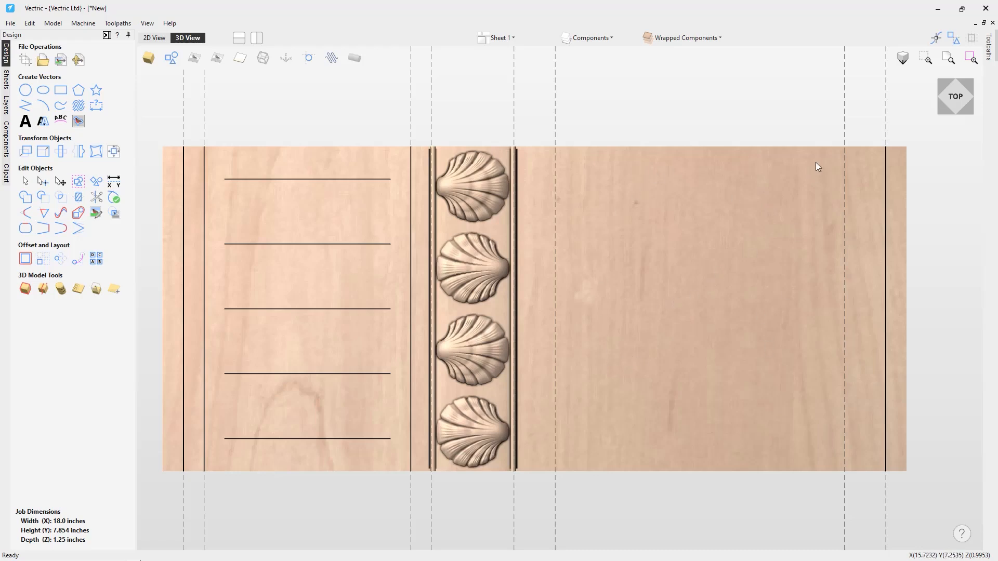
# Draw a vertical line from the job's lower edge at the X 16.5 guide, with angle 90 and length y*2.
pyautogui.scroll(-2, 389, 253)
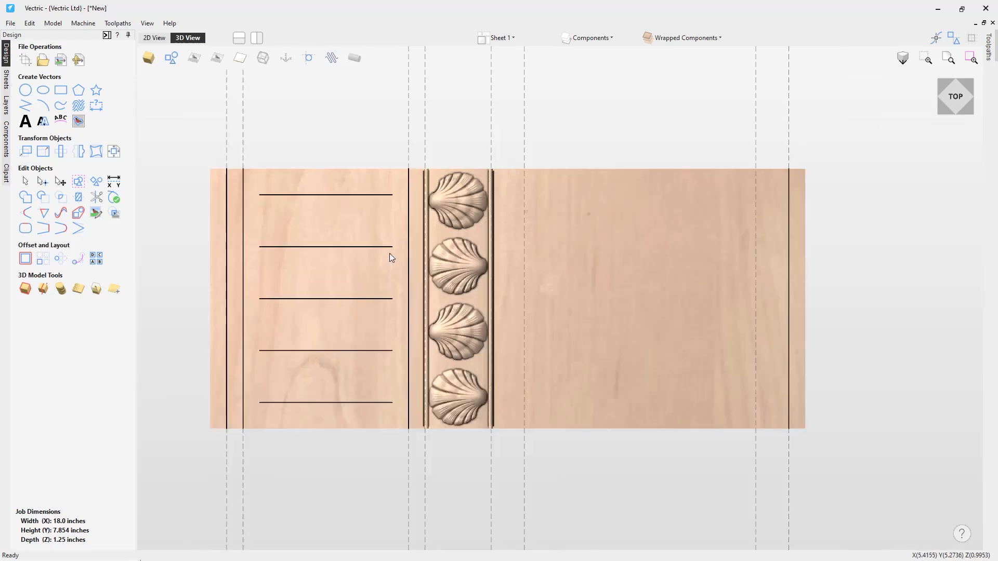
pyautogui.scroll(-4, 373, 178)
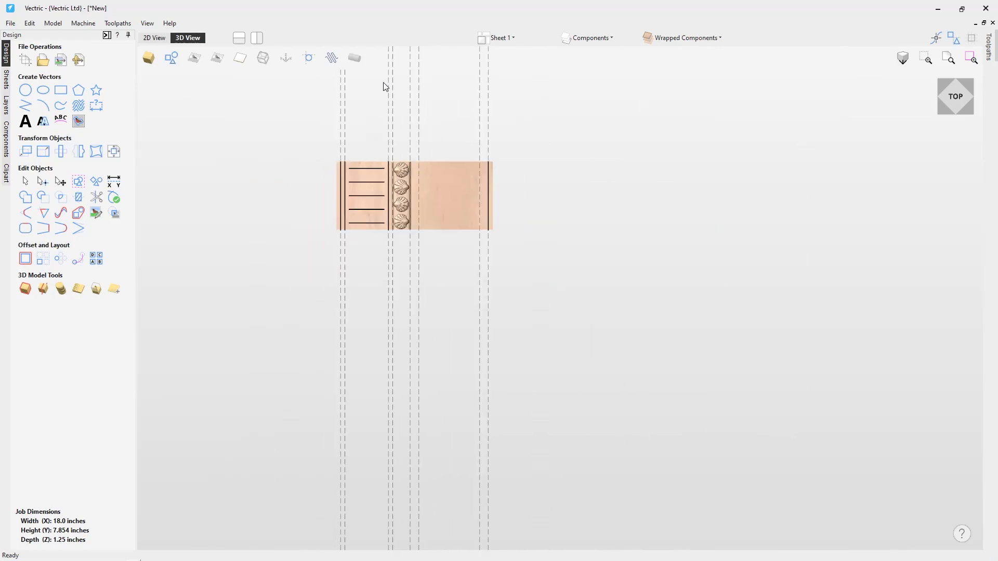
pyautogui.scroll(2, 381, 94)
pyautogui.scroll(3, 386, 75)
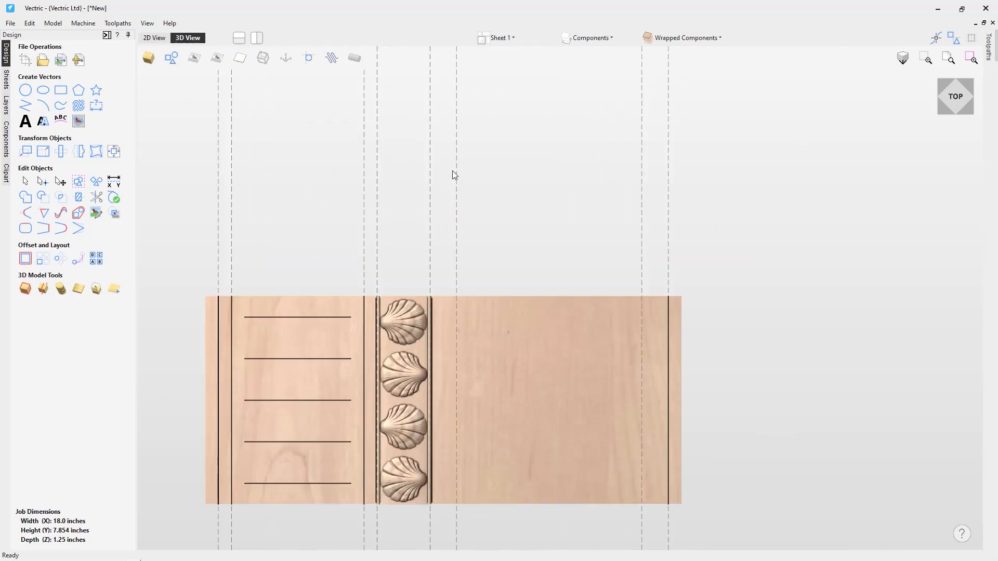
pyautogui.scroll(-1, 377, 213)
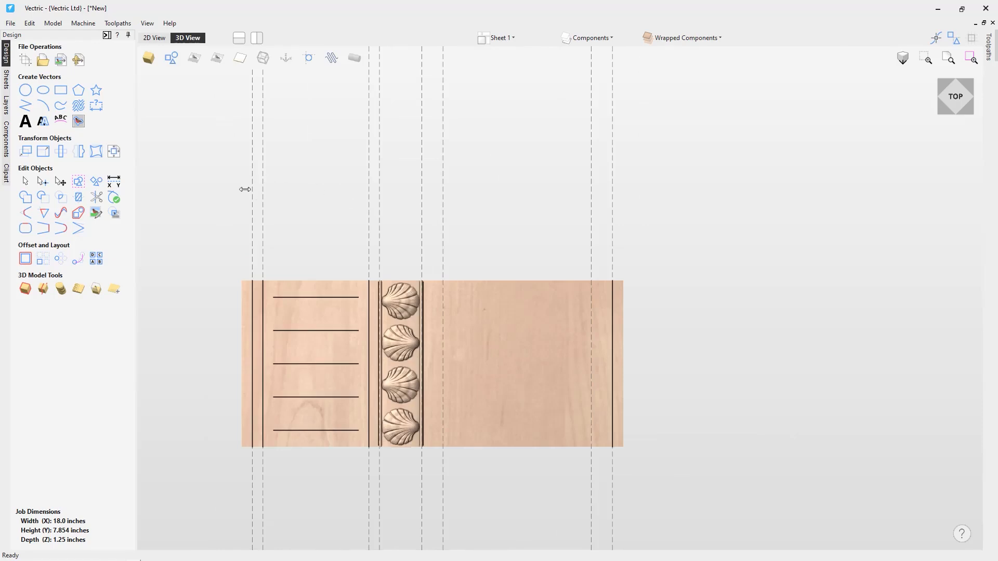
pyautogui.click(27, 110)
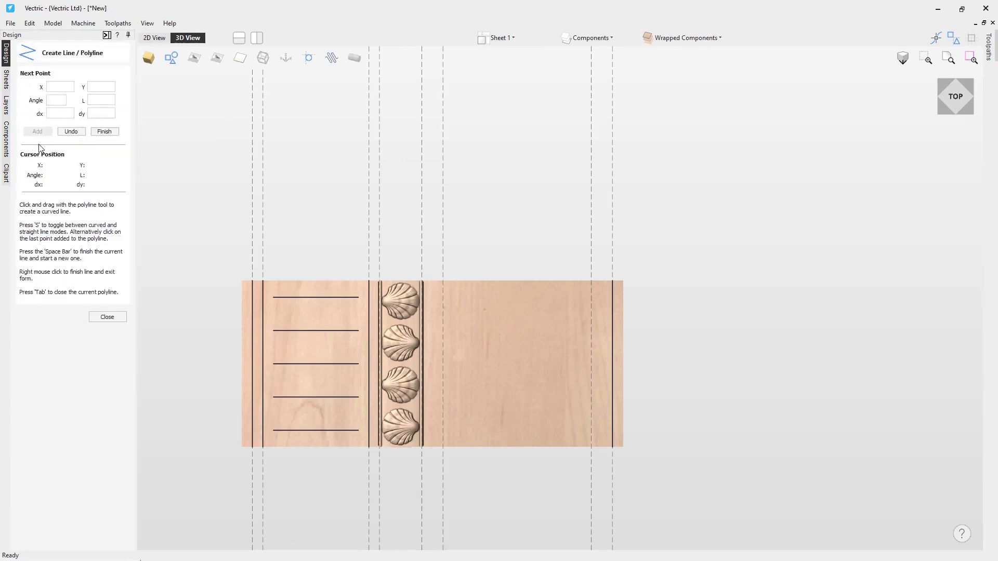
pyautogui.click(592, 446)
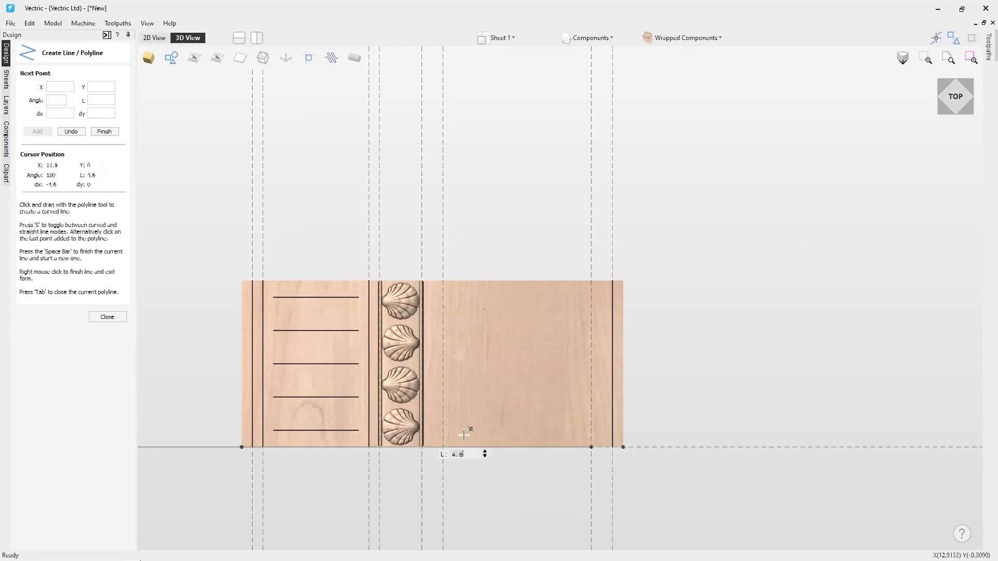
pyautogui.click(57, 100)
pyautogui.write('90')
pyautogui.click(98, 99)
pyautogui.click(102, 99)
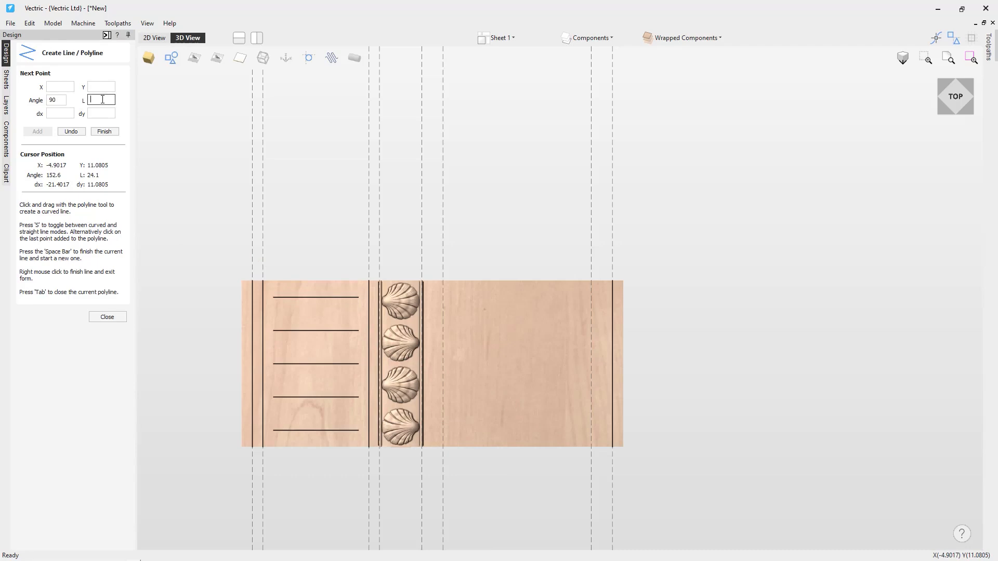
pyautogui.write('4*2')
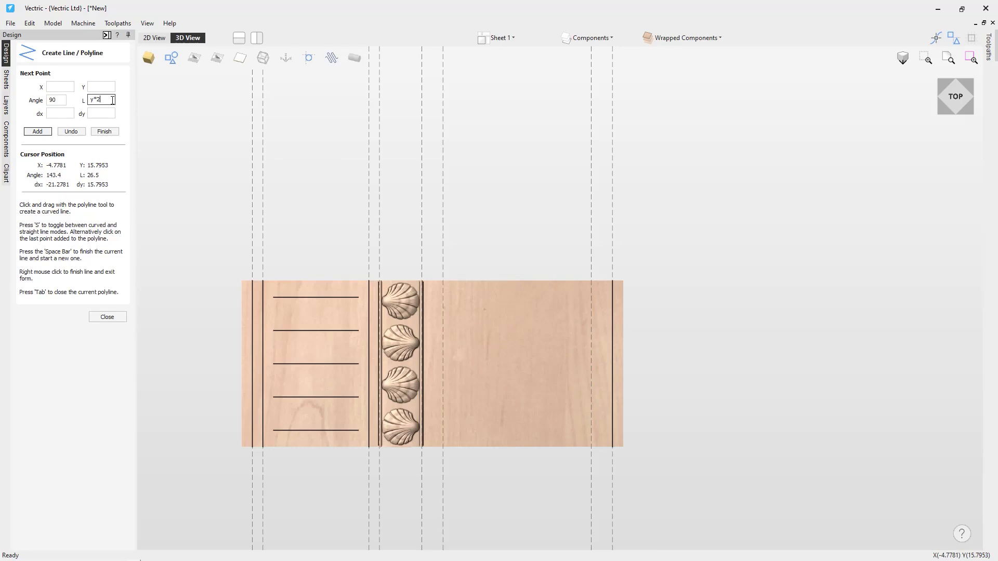
pyautogui.press('=')
pyautogui.click(47, 134)
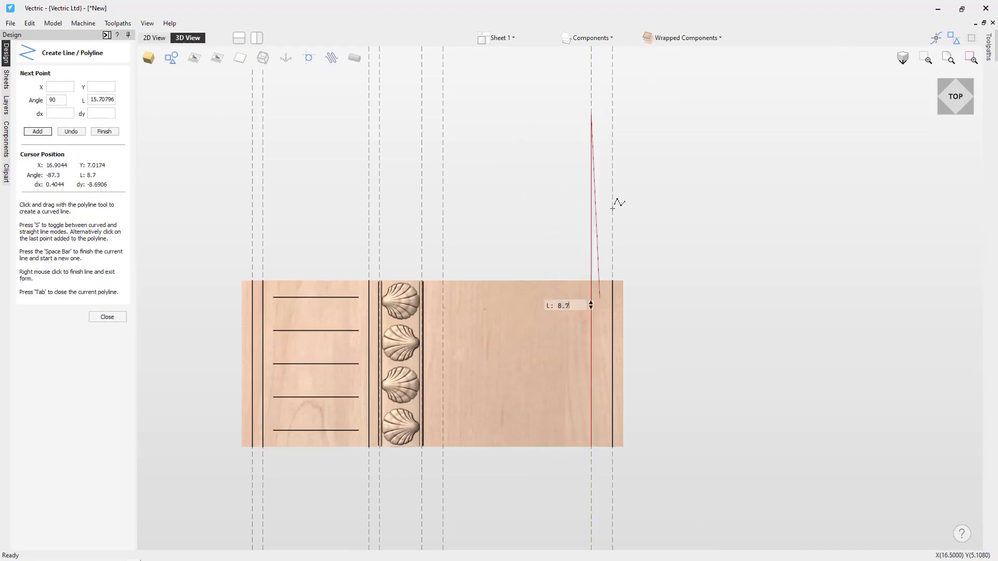
pyautogui.click(107, 133)
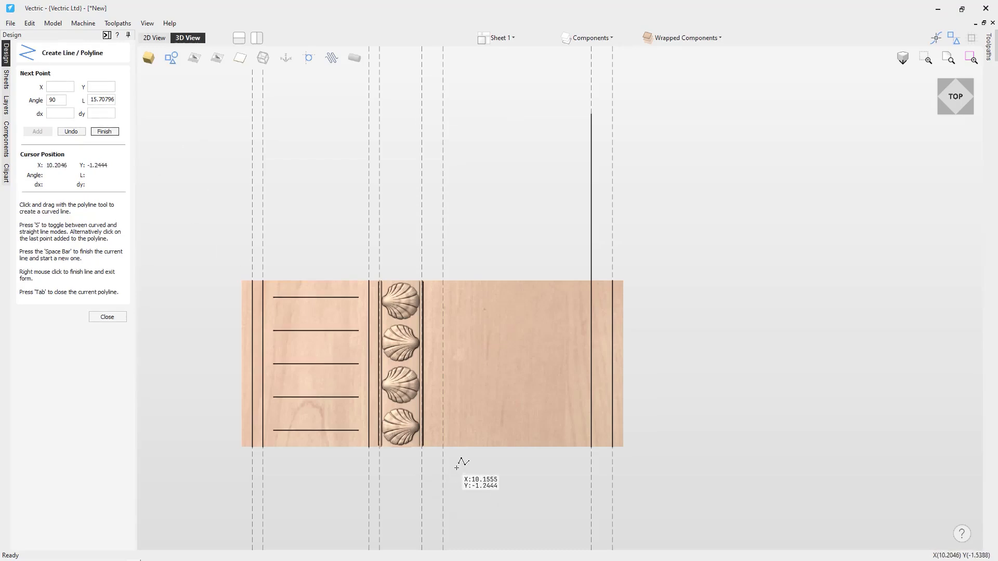
# Draw a diagonal line from the job's lower edge at the X 9.5 guide to the upper end of the tall vertical line.
pyautogui.doubleClick(104, 99)
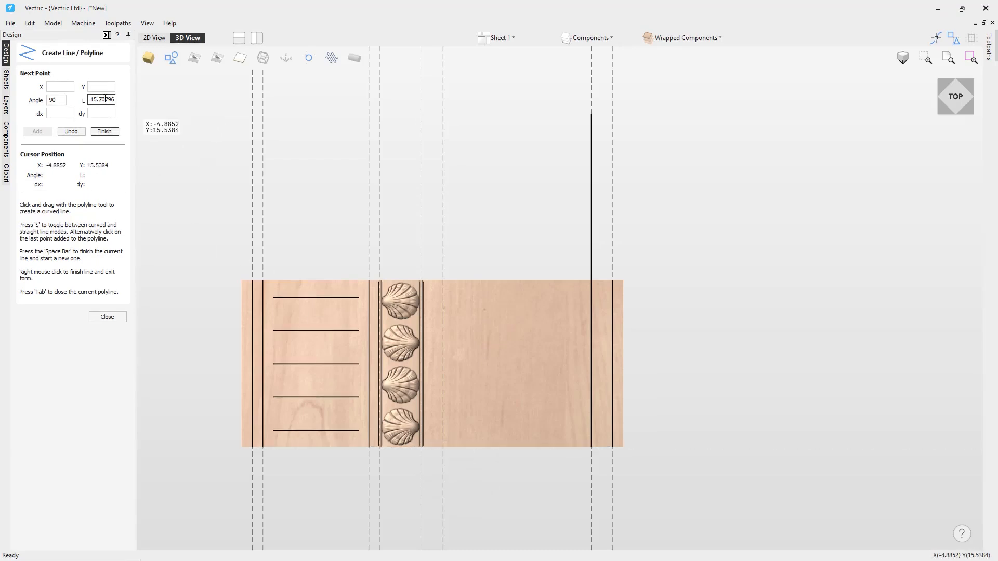
pyautogui.press('BackSpace')
pyautogui.doubleClick(54, 100)
pyautogui.press('BackSpace')
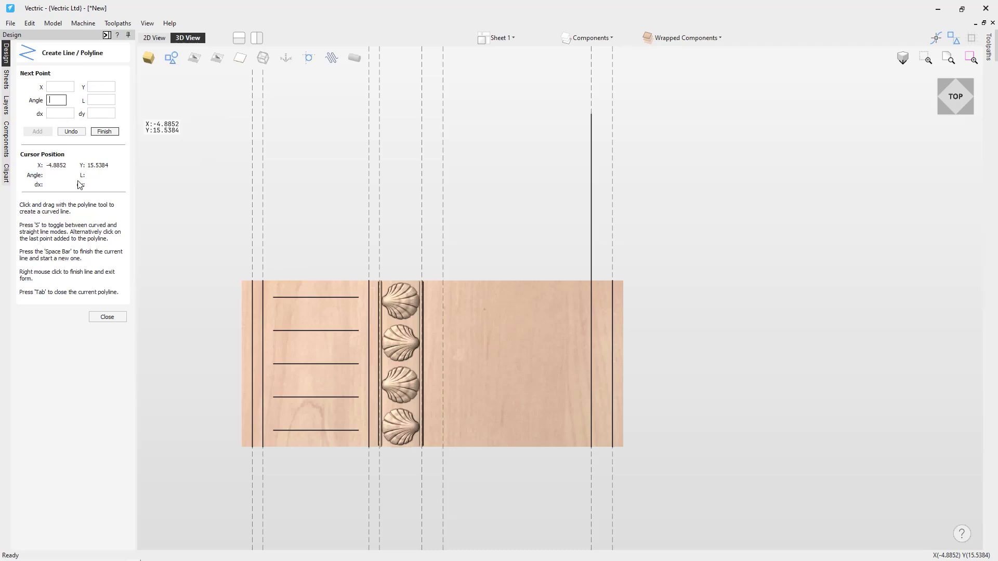
pyautogui.click(443, 446)
pyautogui.write('6')
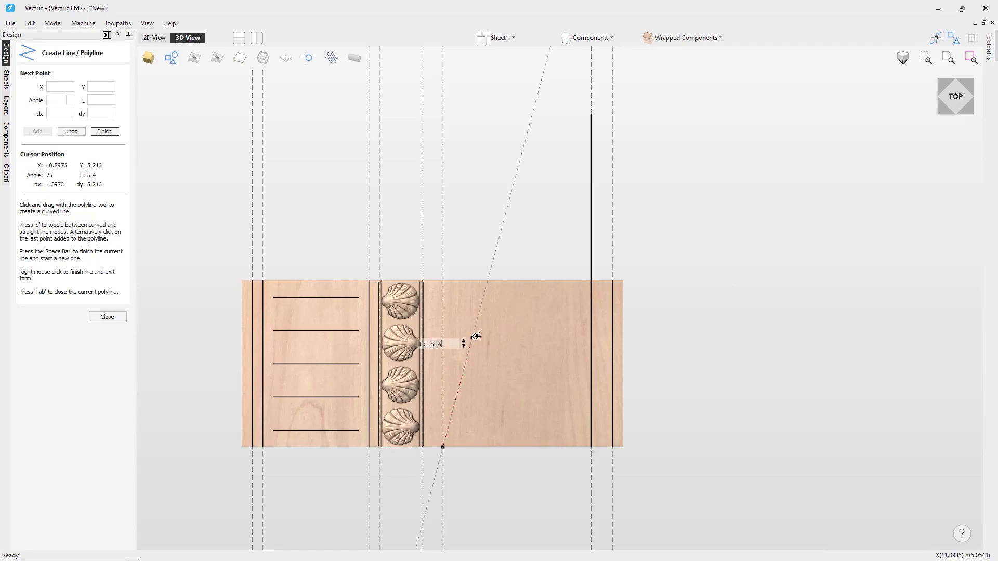
pyautogui.click(591, 112)
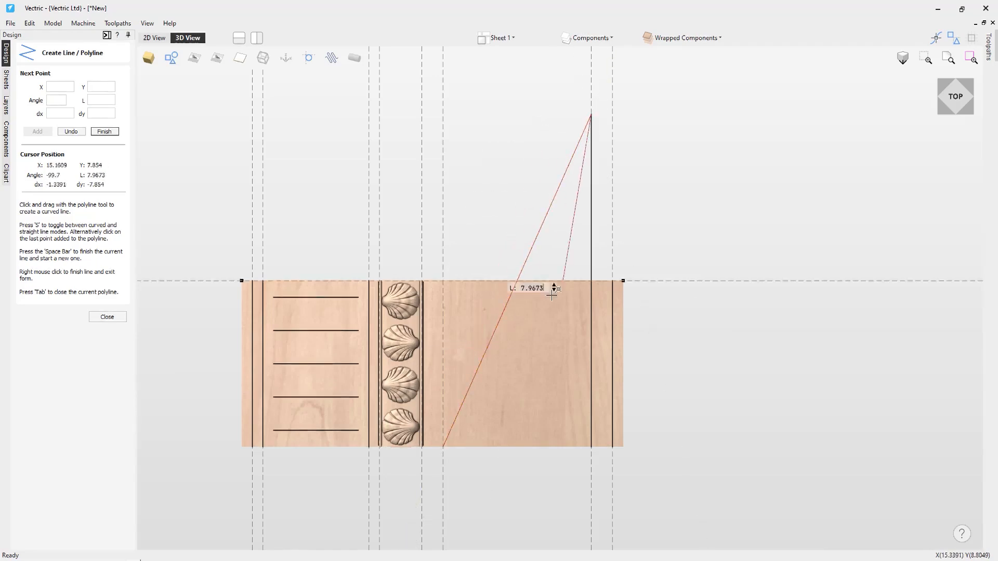
pyautogui.click(107, 318)
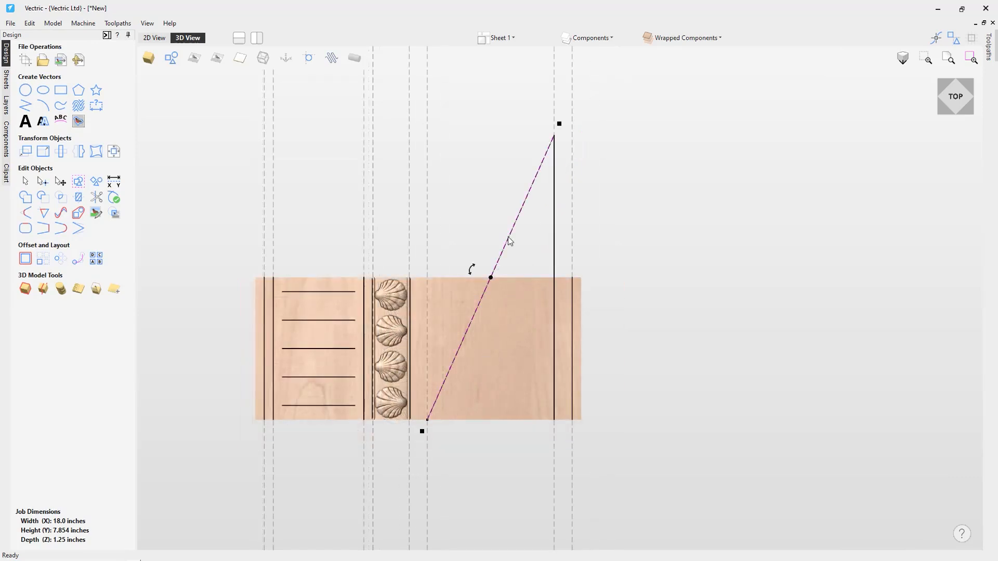
# Add the Decorative clipart Flourish_220A-58191-A.v3m to the 2D layout, over the flutes beside the shell moulding.
pyautogui.click(155, 38)
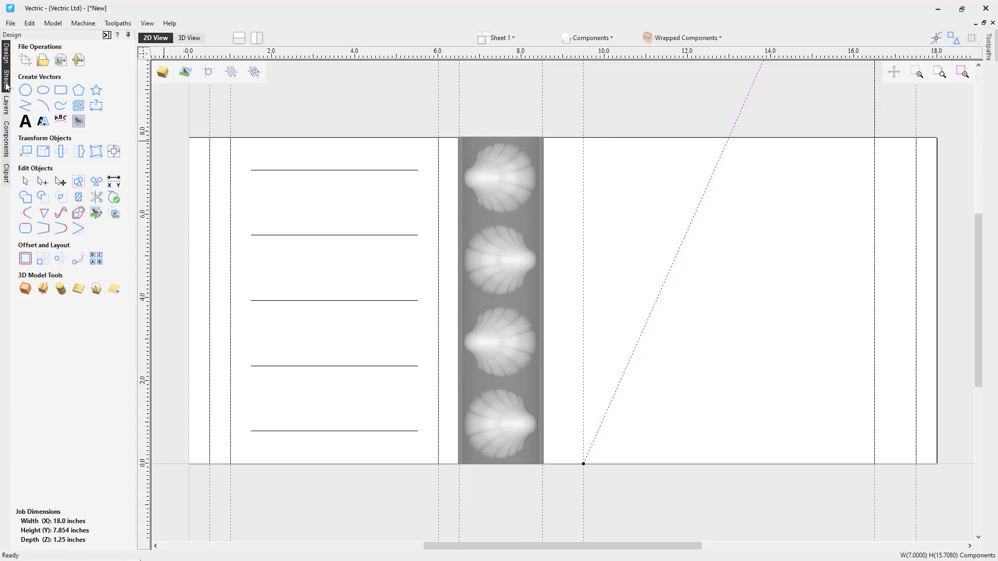
pyautogui.click(4, 175)
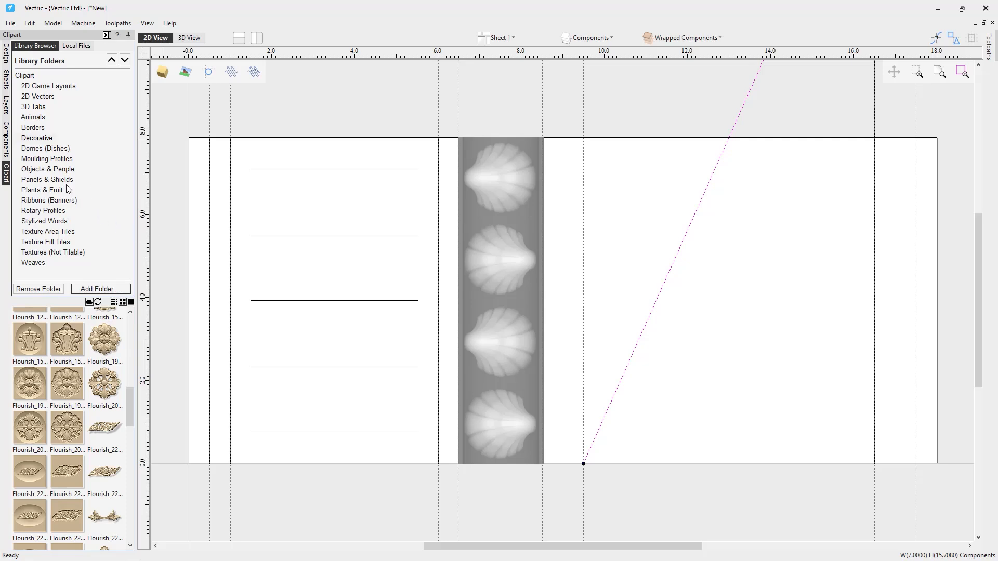
pyautogui.click(46, 141)
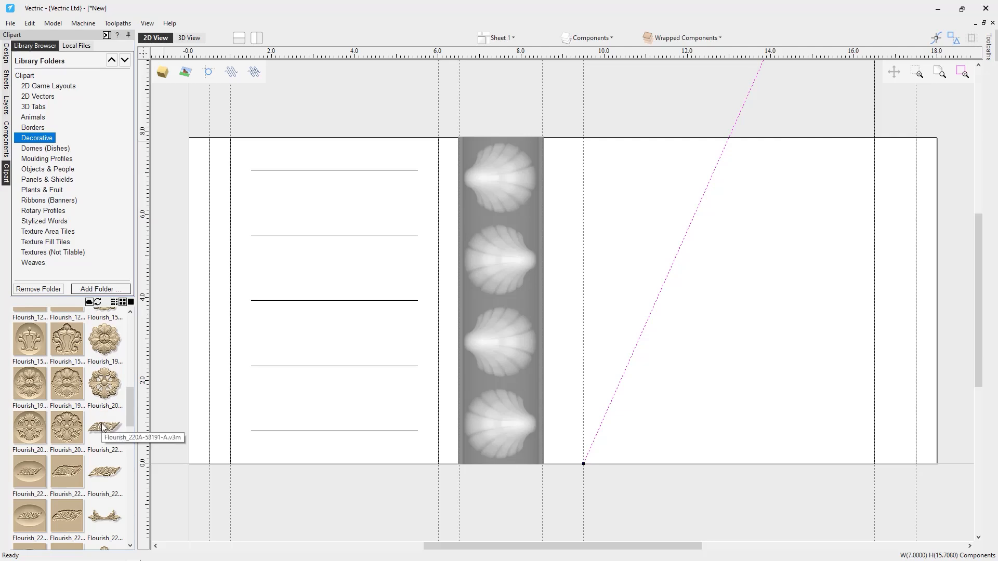
pyautogui.moveTo(102, 432); pyautogui.dragTo(364, 328)
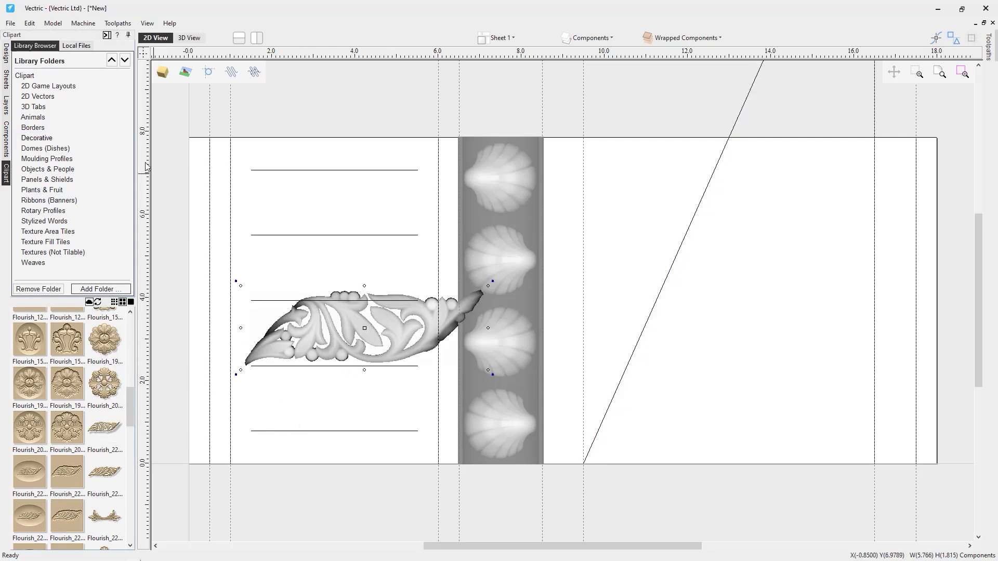
pyautogui.scroll(-1, 211, 241)
pyautogui.scroll(-3, 205, 252)
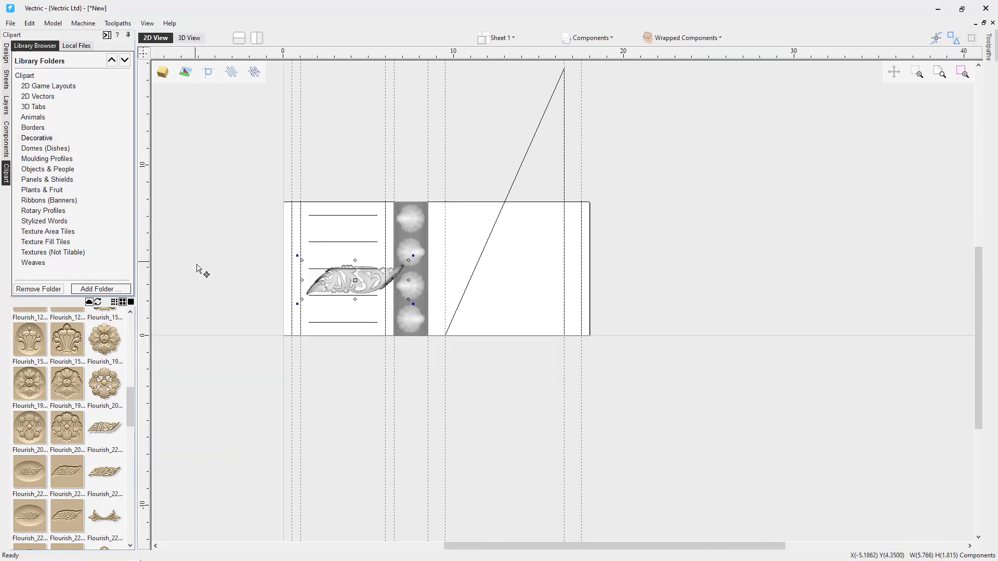
# Move the flourish clipart so its centre sits on the job's lower-left corner at X 0, Y 0.
pyautogui.moveTo(460, 546); pyautogui.dragTo(411, 535)
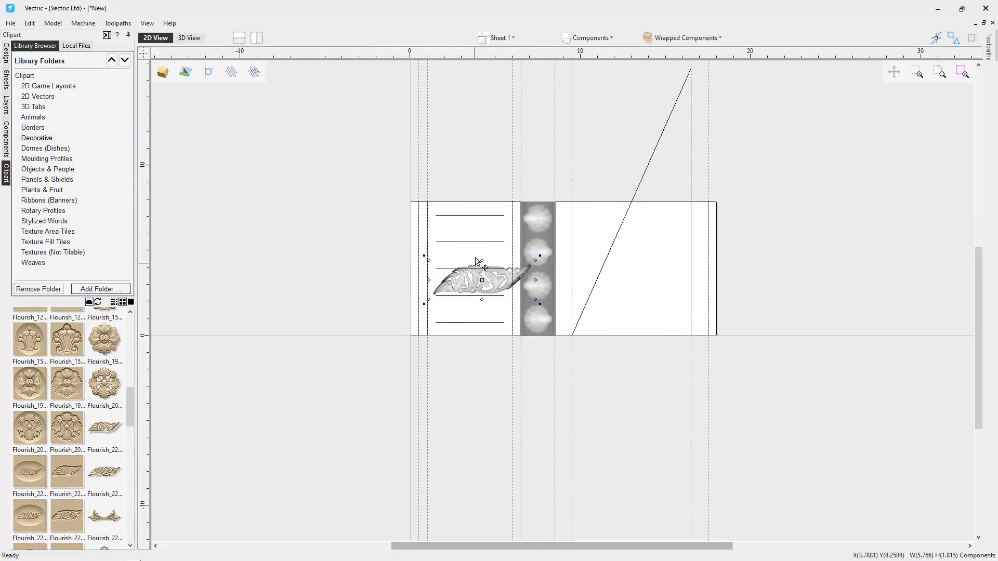
pyautogui.scroll(4, 468, 265)
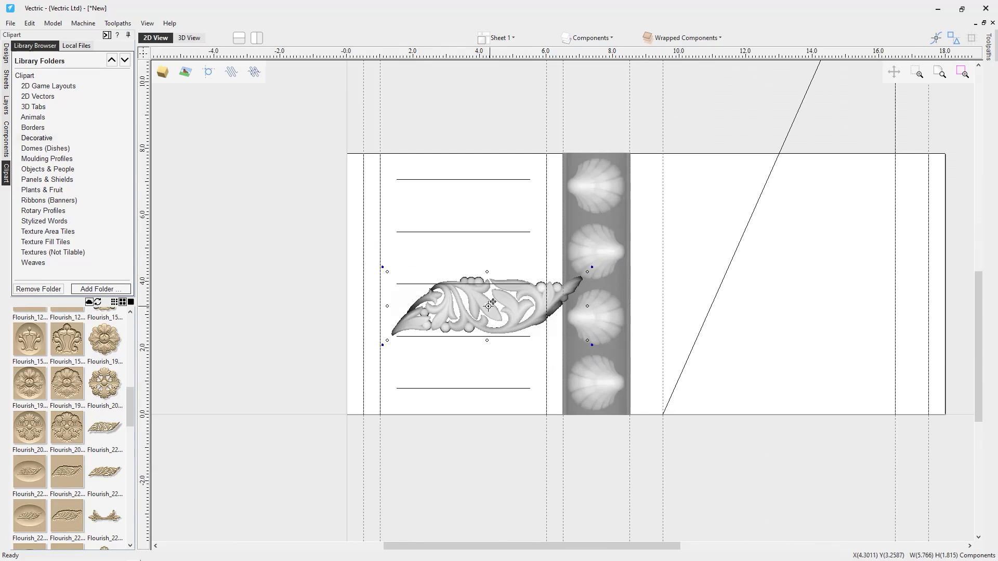
pyautogui.keyDown('ctrl'); pyautogui.moveTo(489, 306); pyautogui.dragTo(350, 400); pyautogui.keyUp('ctrl')
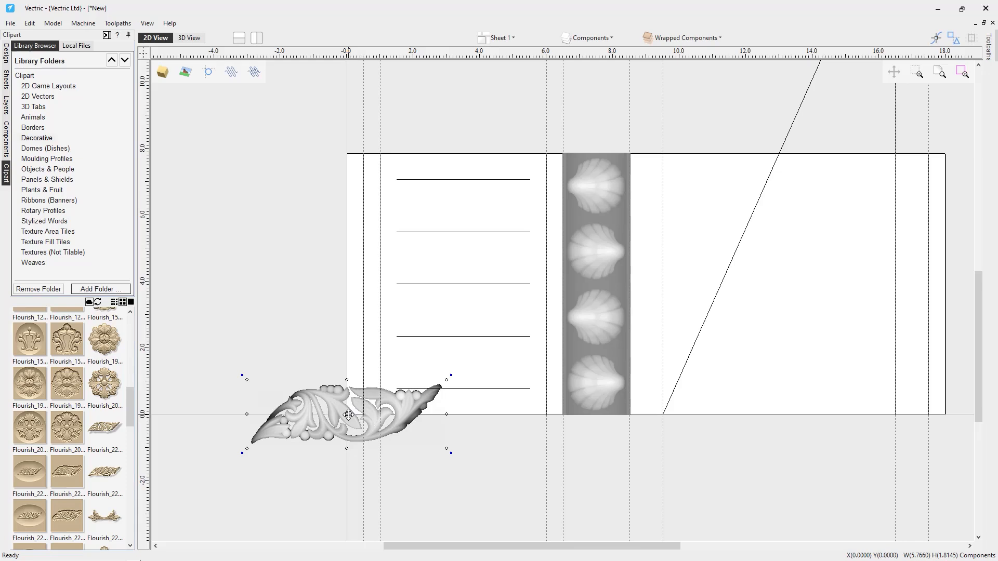
# Measure the repeat spacing by sliding the flourish along the X axis until its ends meet without overlapping, and return it to the origin.
pyautogui.moveTo(349, 414); pyautogui.dragTo(460, 405)
pyautogui.moveTo(476, 406); pyautogui.dragTo(498, 412)
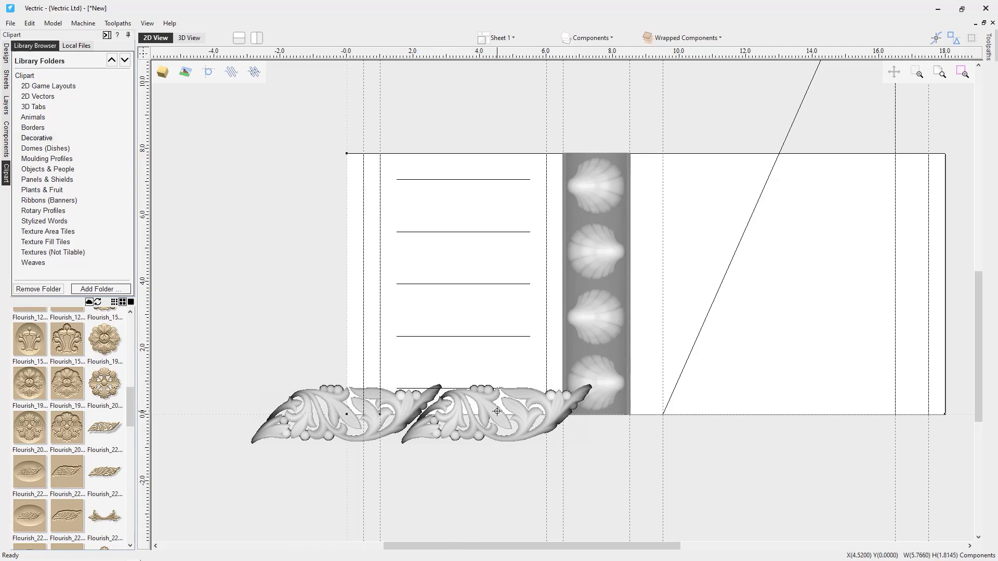
pyautogui.moveTo(497, 412); pyautogui.dragTo(499, 412)
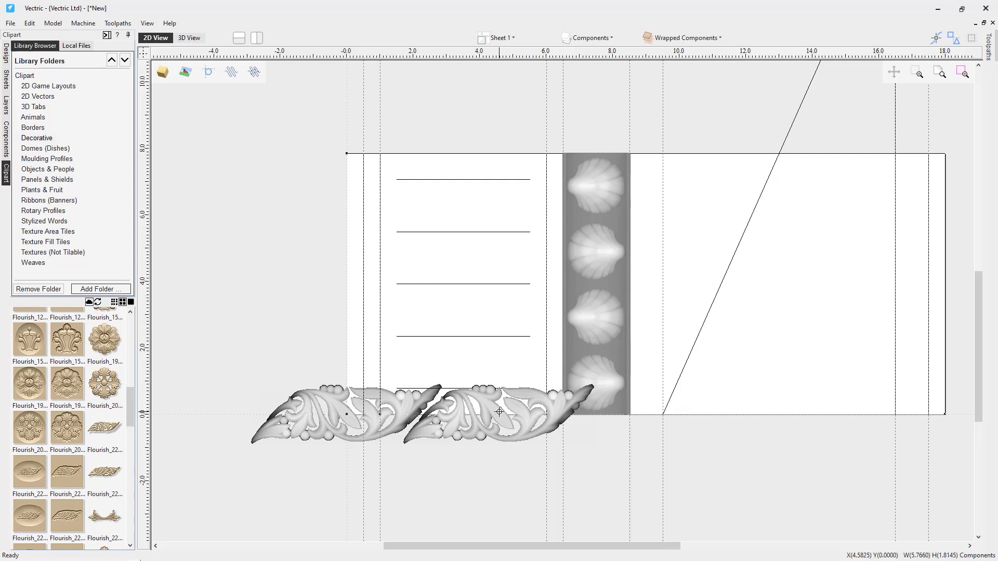
pyautogui.moveTo(499, 412); pyautogui.dragTo(351, 410)
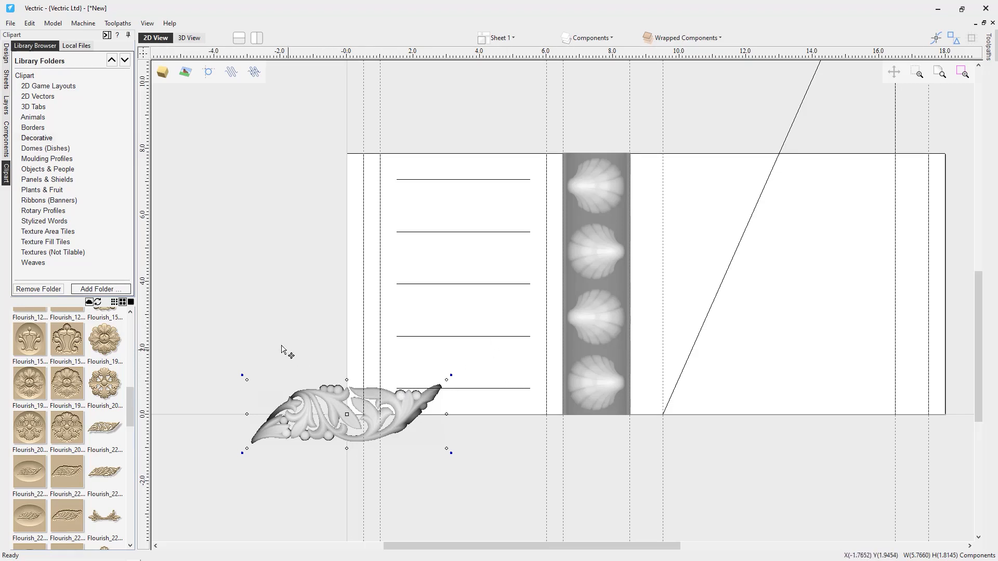
# Set up an Array Copy of the flourish with 1 row, 6 columns and offset spacing of X 4.6 and Y 0.
pyautogui.click(5, 52)
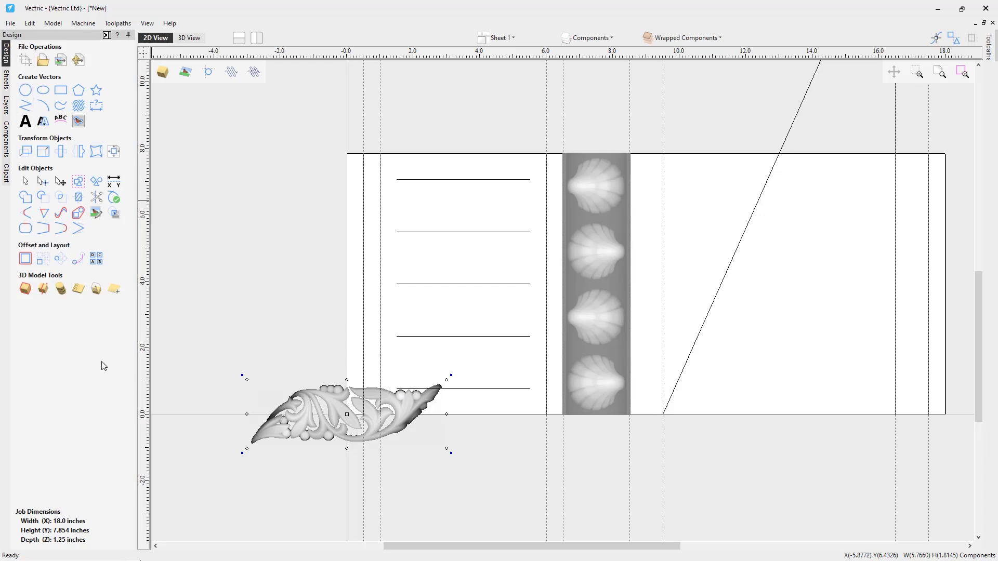
pyautogui.click(42, 264)
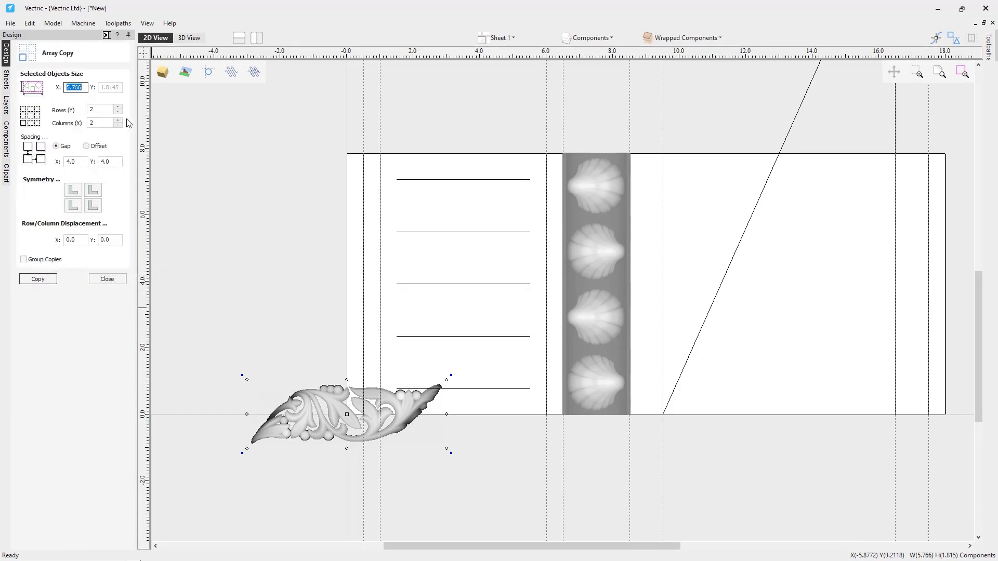
pyautogui.moveTo(108, 111); pyautogui.dragTo(77, 110)
pyautogui.click(119, 120)
pyautogui.click(118, 120)
pyautogui.write('6')
pyautogui.hotkey('shift', 'Tab')
pyautogui.doubleClick(94, 123)
pyautogui.click(92, 147)
pyautogui.moveTo(82, 162); pyautogui.dragTo(58, 167)
pyautogui.moveTo(115, 161); pyautogui.dragTo(86, 162)
pyautogui.write('0')
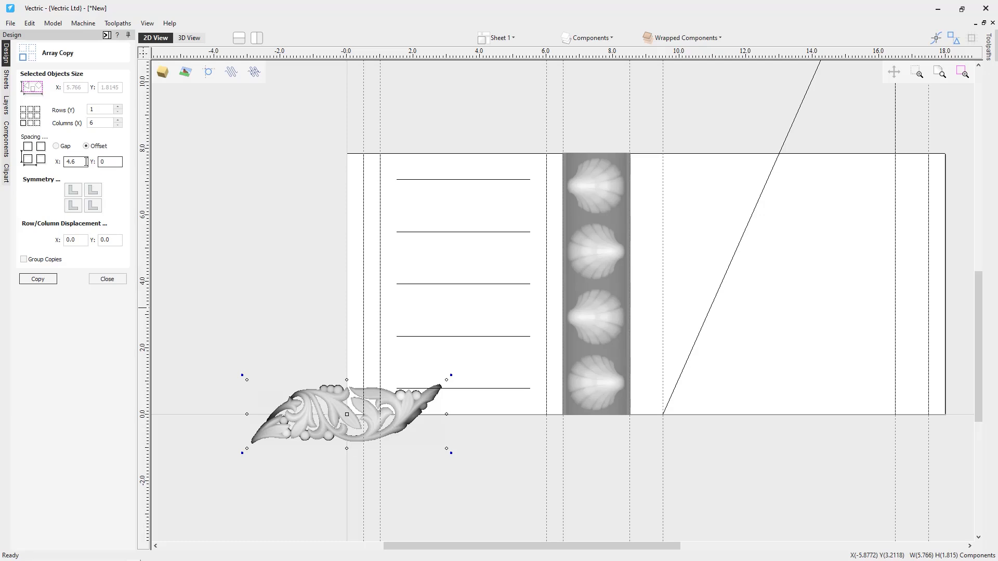
# Enable grouping of the copies and create the array of flourishes.
pyautogui.click(44, 262)
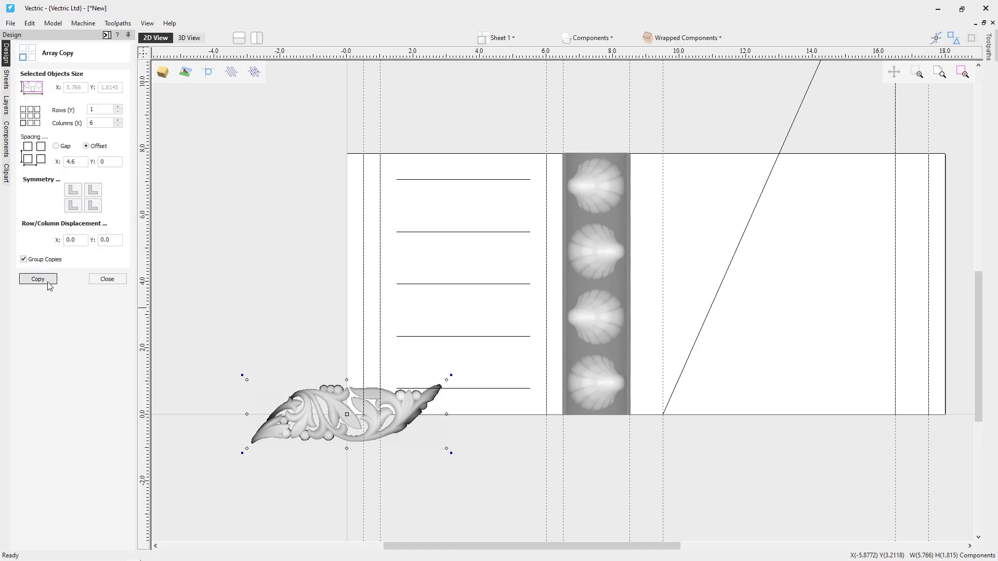
pyautogui.click(48, 284)
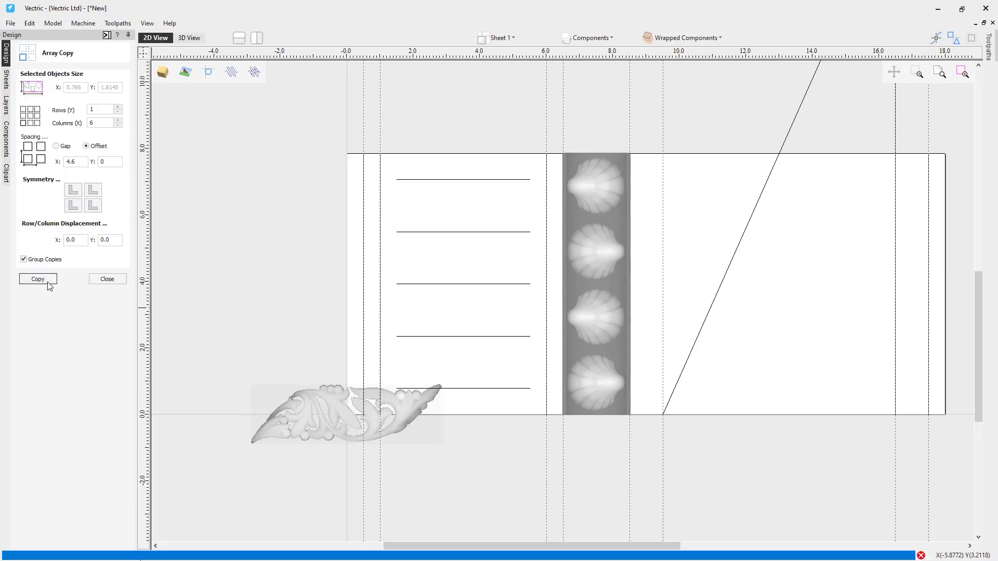
pyautogui.click(107, 279)
# Rotate the grouped flourish row 90 degrees counterclockwise and move it outside the job's right edge, to about X 22.3, Y 3.9.
pyautogui.scroll(-1, 500, 412)
pyautogui.moveTo(549, 546); pyautogui.dragTo(591, 552)
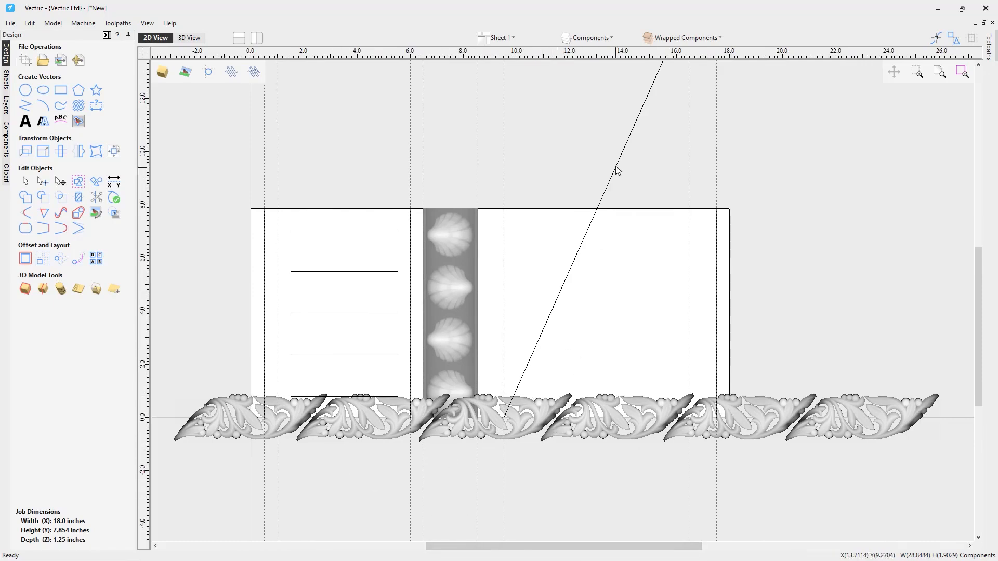
pyautogui.scroll(-1, 641, 299)
pyautogui.moveTo(979, 304); pyautogui.dragTo(976, 280)
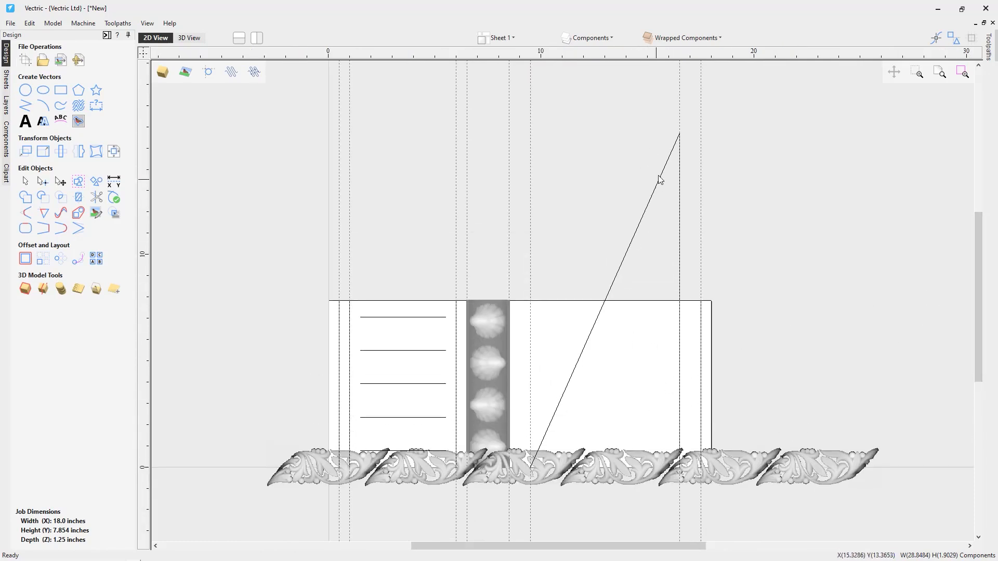
pyautogui.click(541, 471)
pyautogui.click(606, 475)
pyautogui.press('9')
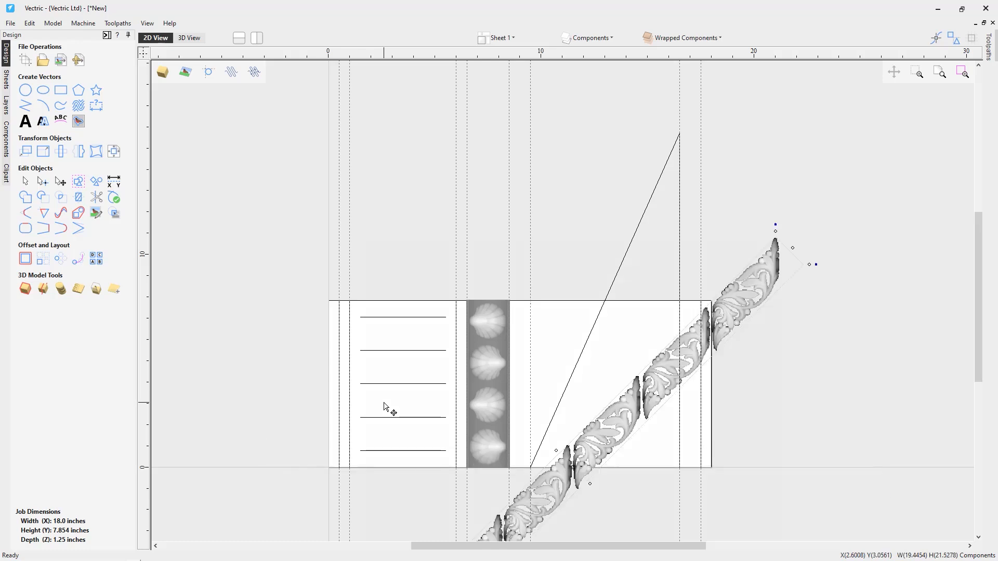
pyautogui.press('9')
pyautogui.moveTo(573, 467); pyautogui.dragTo(804, 380)
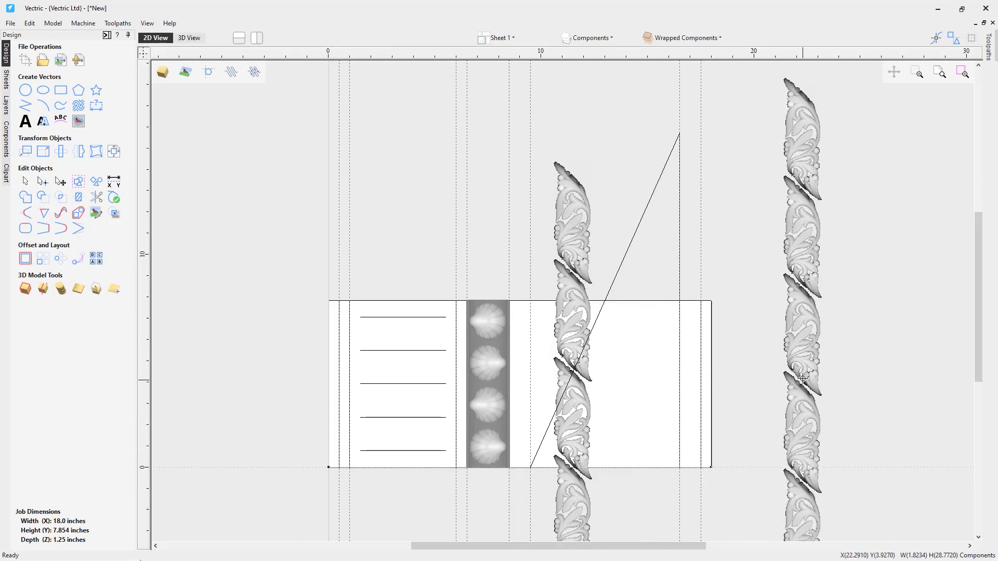
pyautogui.scroll(-1, 803, 379)
pyautogui.click(940, 73)
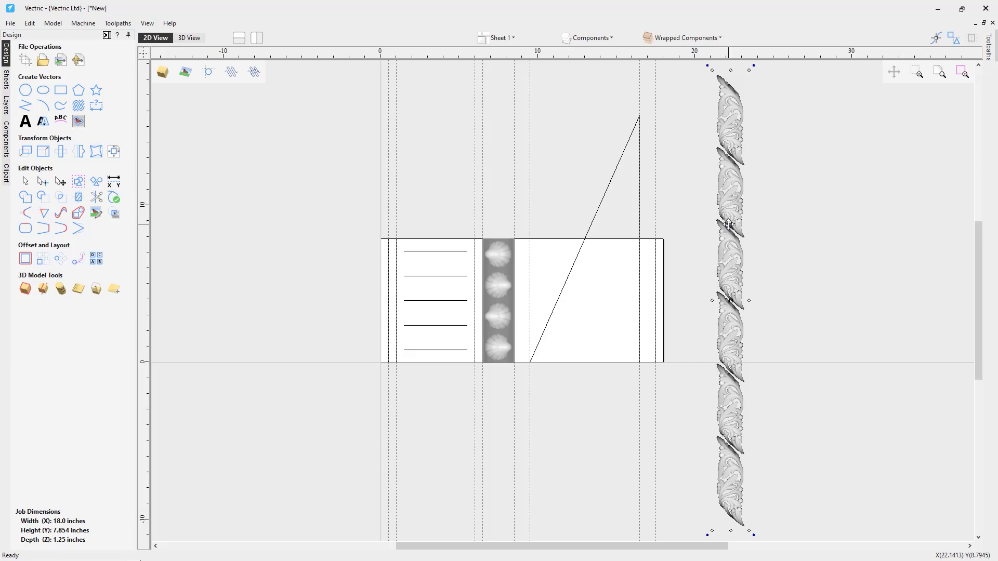
# Add a length dimension to the diagonal line between its lower and upper ends, placed over the shell moulding side.
pyautogui.click(633, 202)
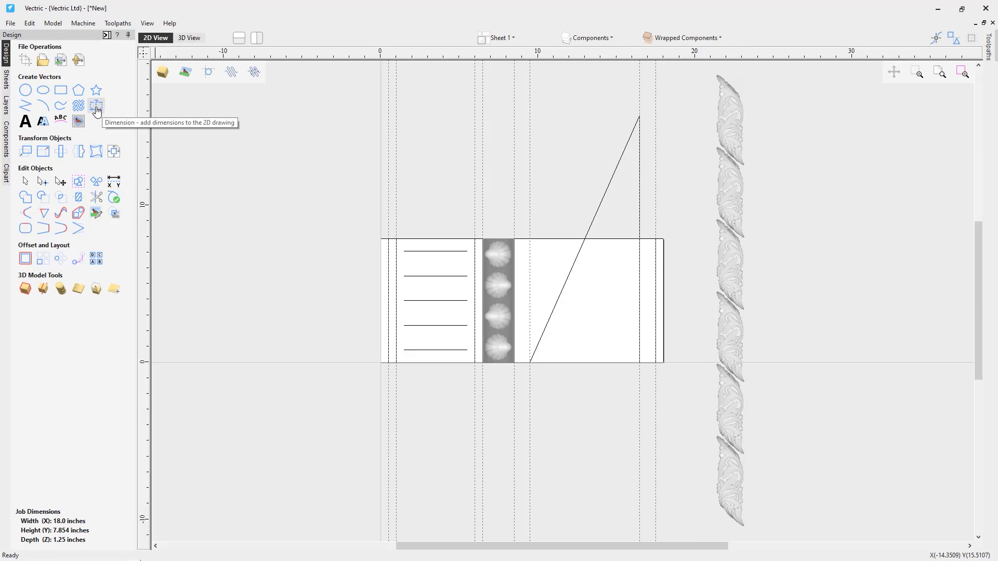
pyautogui.click(96, 106)
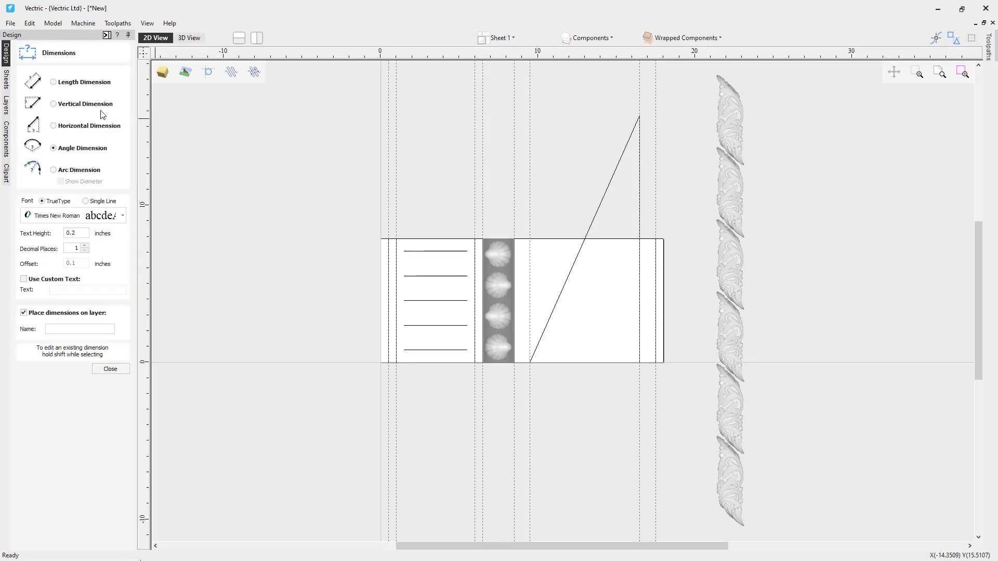
pyautogui.click(85, 85)
pyautogui.click(532, 362)
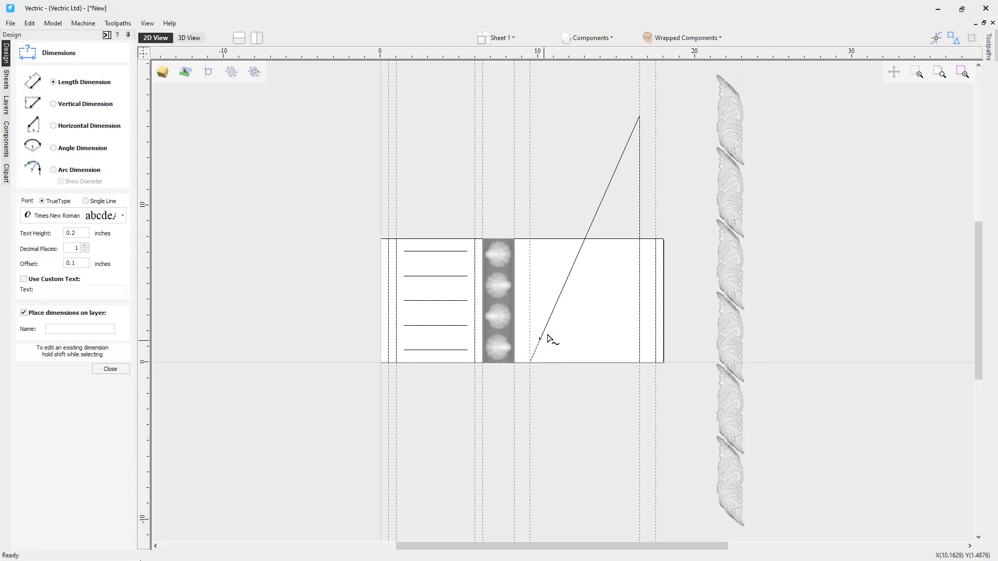
pyautogui.click(641, 115)
pyautogui.click(560, 147)
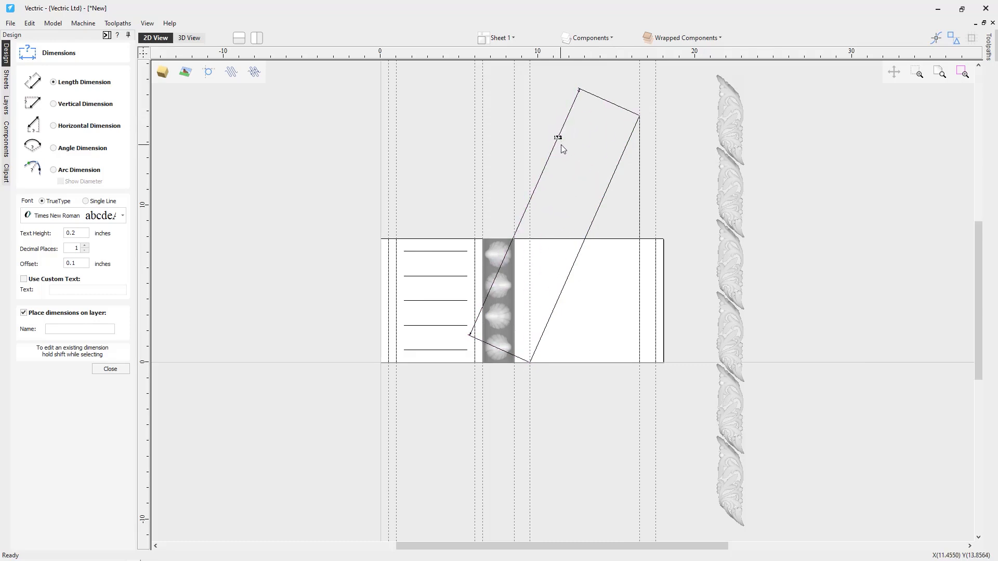
pyautogui.scroll(3, 558, 138)
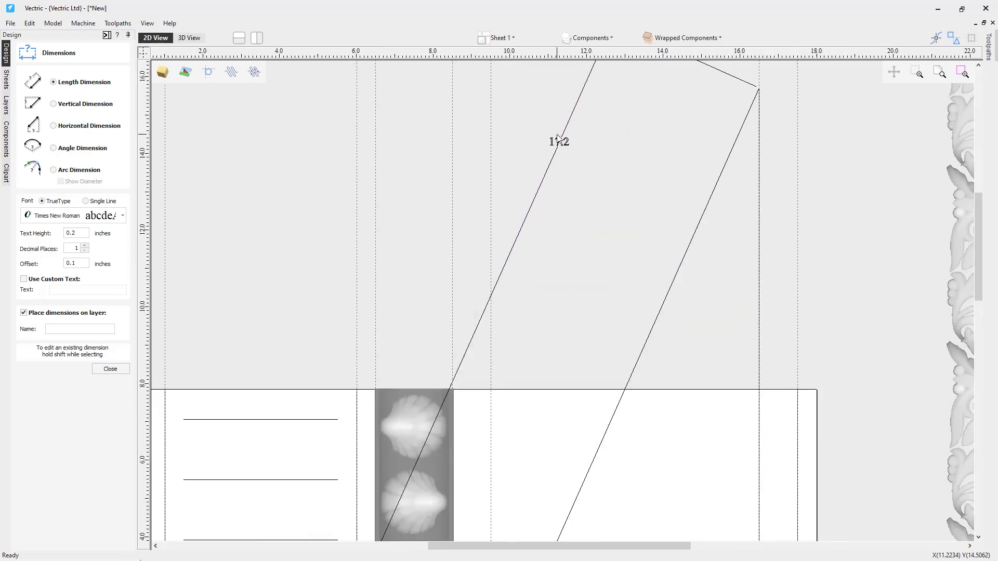
pyautogui.scroll(2, 557, 138)
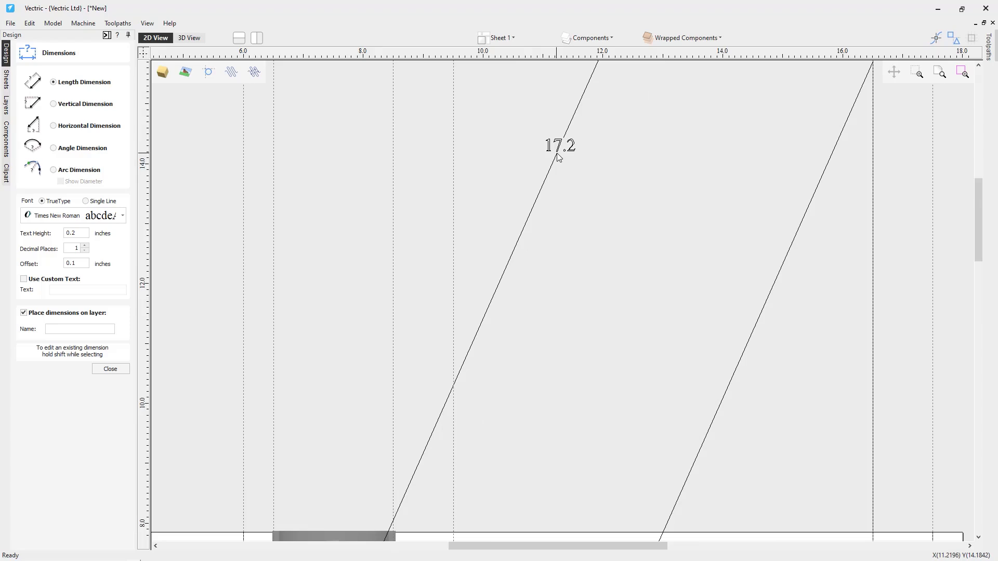
pyautogui.scroll(-4, 558, 154)
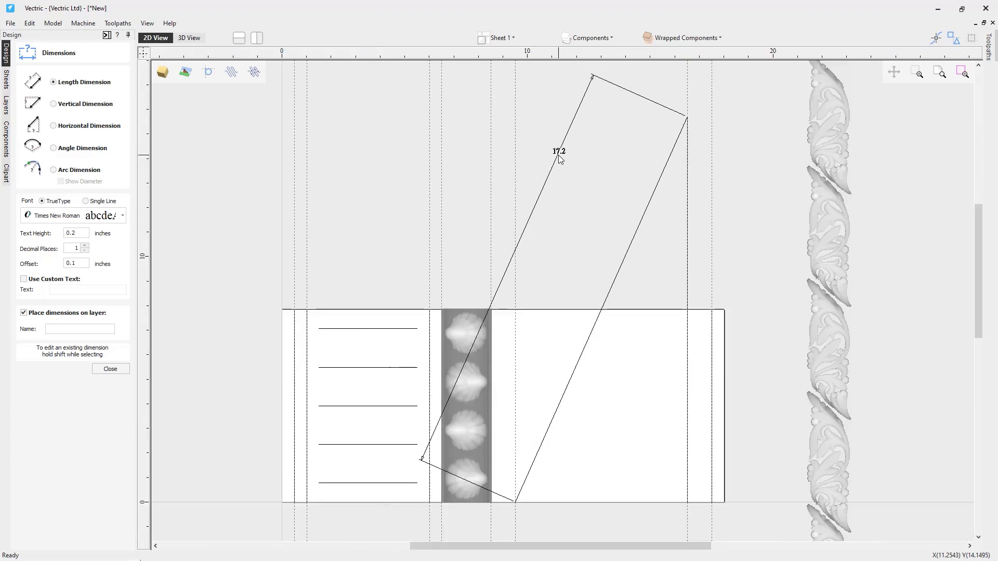
pyautogui.scroll(-1, 559, 155)
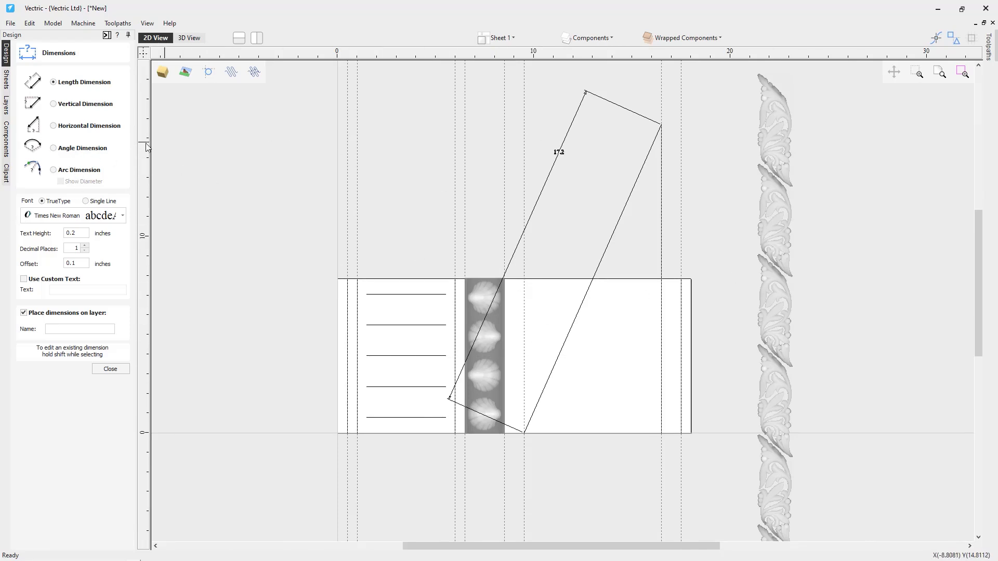
# Add an angle dimension between the vertical at X 9.5 and the diagonal line.
pyautogui.click(76, 152)
pyautogui.click(592, 281)
pyautogui.click(567, 235)
pyautogui.scroll(3, 566, 232)
pyautogui.scroll(-2, 567, 232)
pyautogui.scroll(-2, 566, 232)
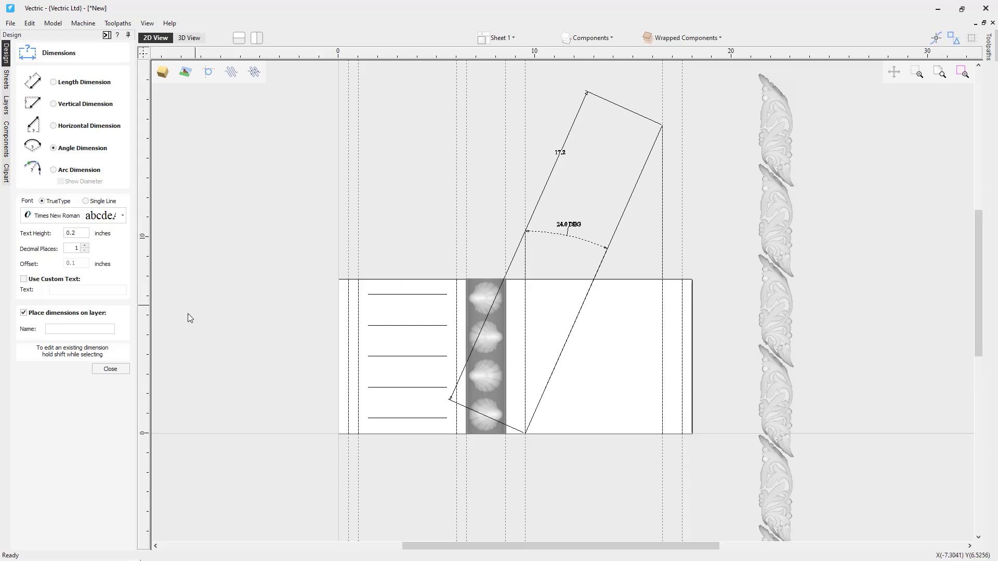
pyautogui.click(114, 374)
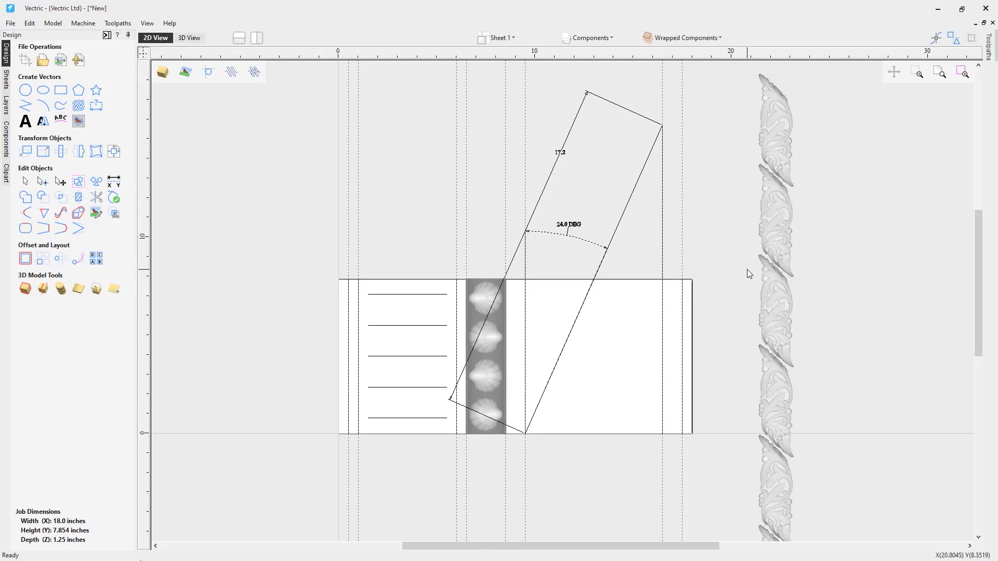
# Scale the vertical flourish group proportionally to a height of 17.2 inches.
pyautogui.click(779, 249)
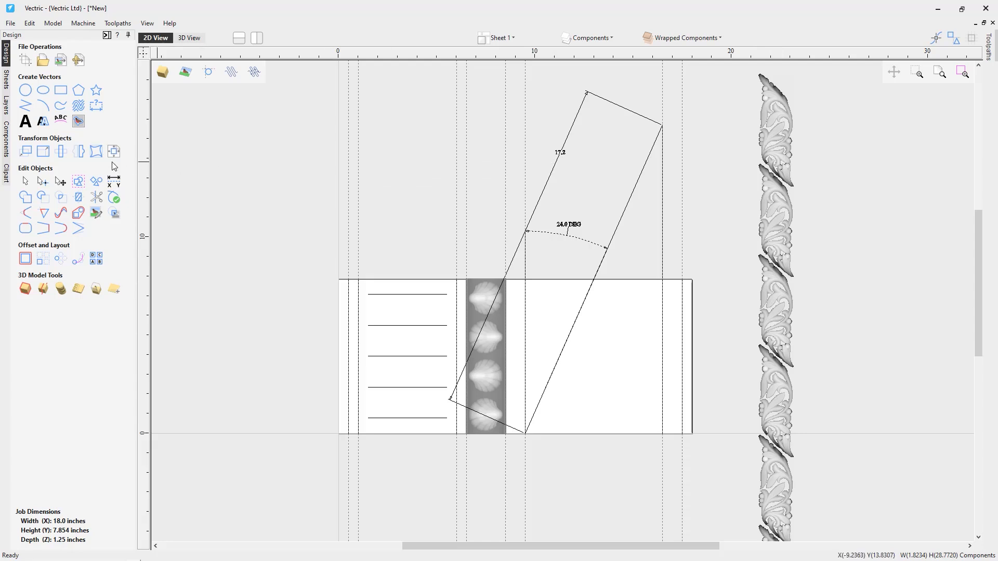
pyautogui.click(43, 152)
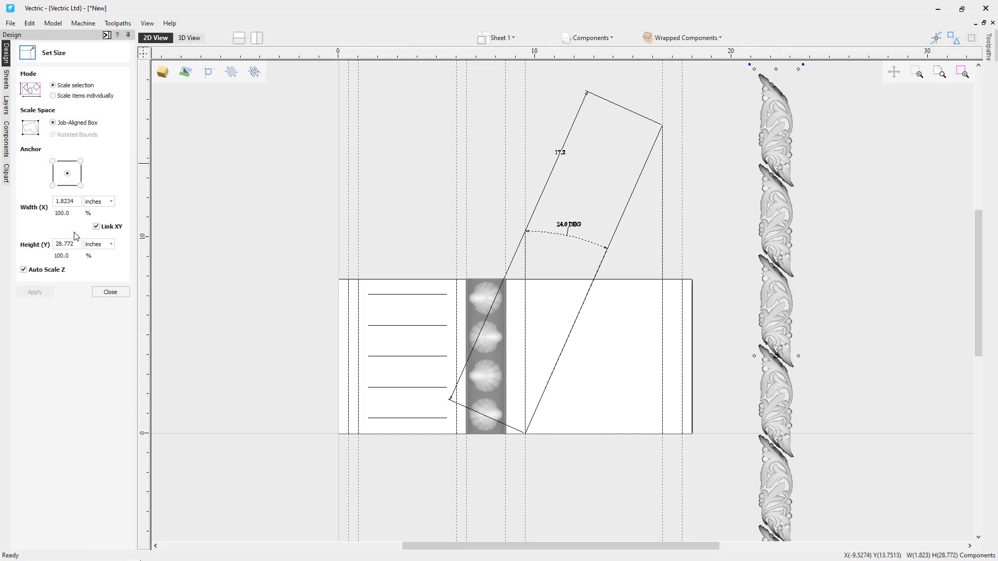
pyautogui.moveTo(78, 244); pyautogui.dragTo(34, 243)
pyautogui.write('7')
pyautogui.press('BackSpace')
pyautogui.write('17.2')
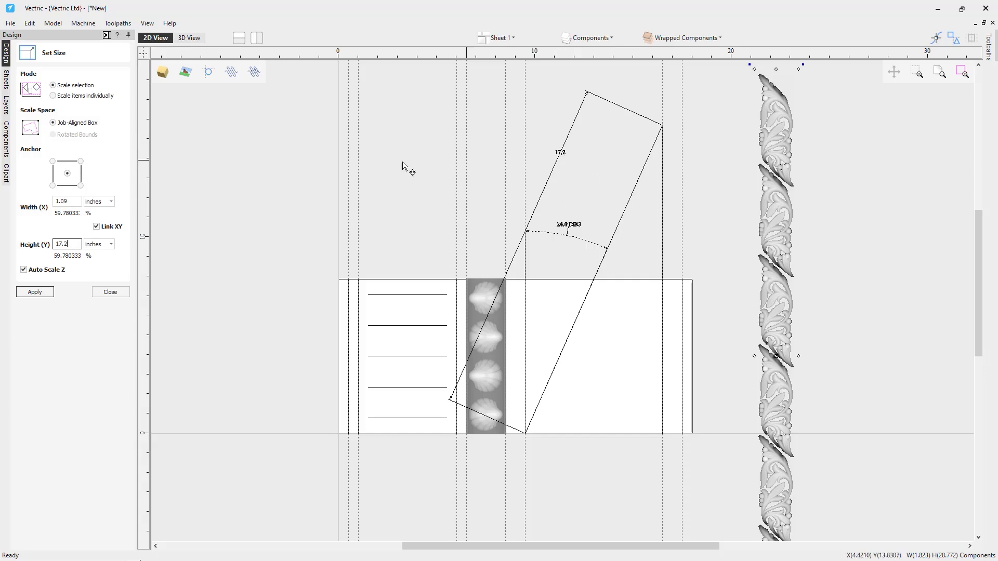
pyautogui.click(45, 292)
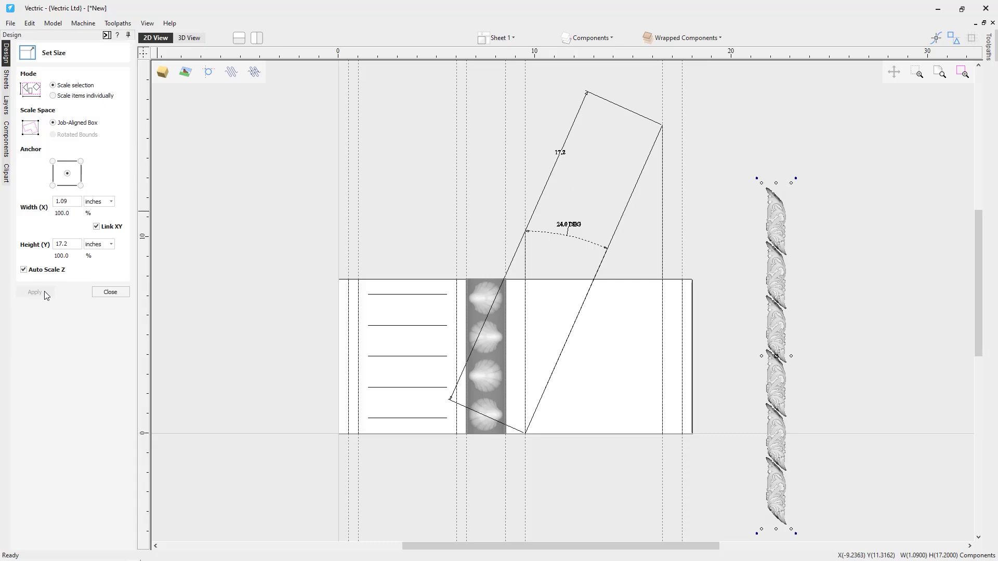
pyautogui.click(121, 294)
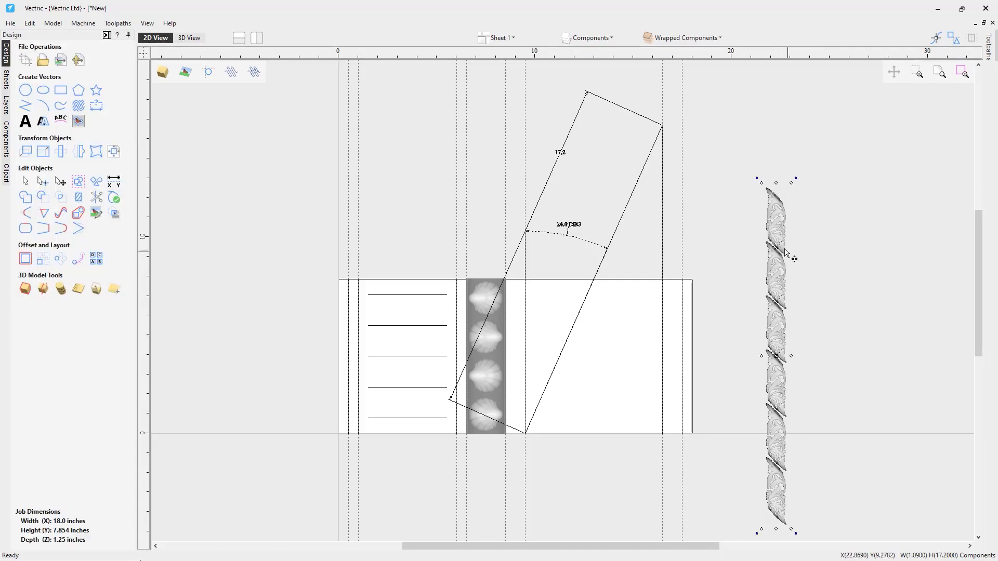
# Move the flourish group to about X 19.7, Y 7.9 and rotate it by a relative angle of -24 about its centre.
pyautogui.moveTo(777, 356); pyautogui.dragTo(727, 280)
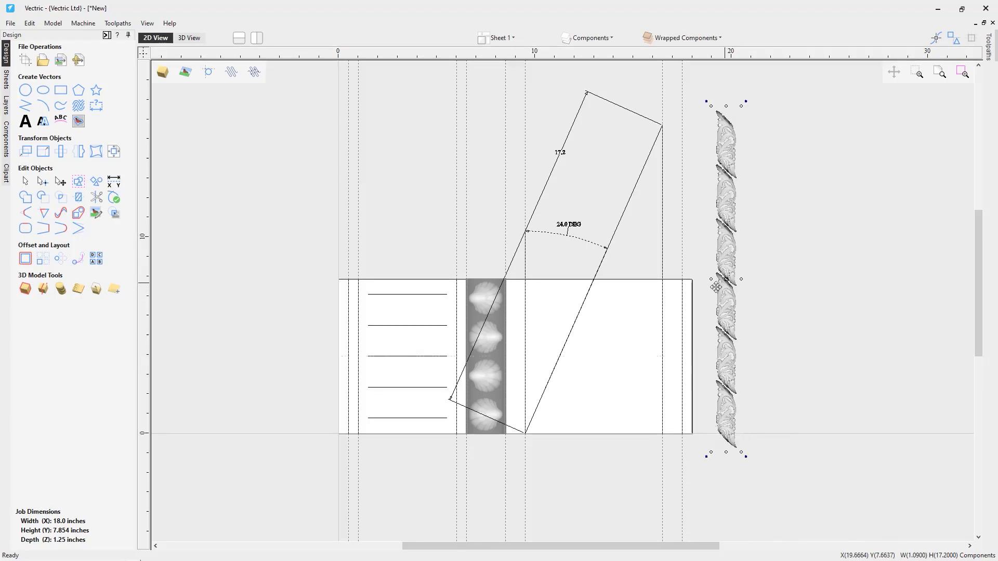
pyautogui.click(57, 157)
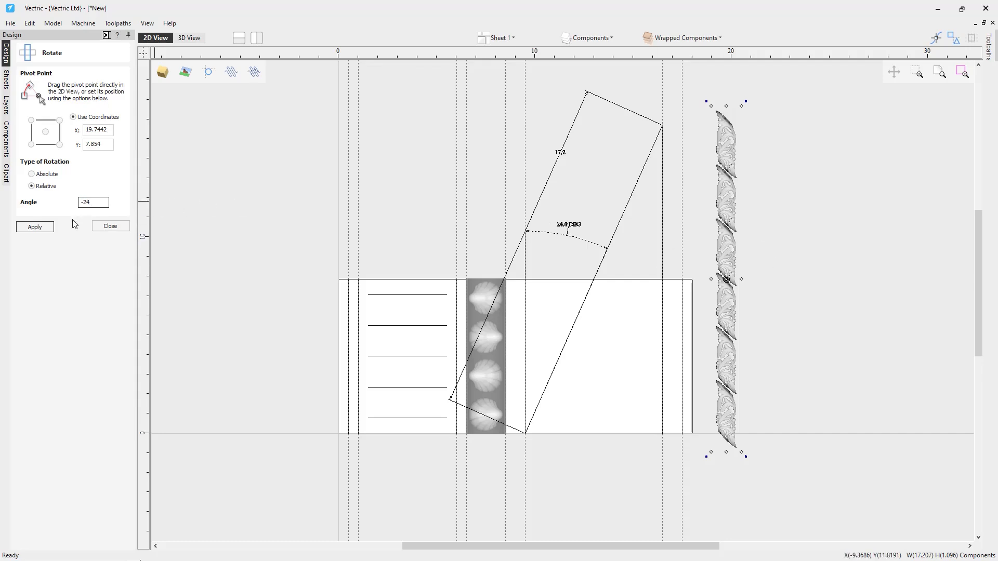
pyautogui.click(46, 132)
pyautogui.click(34, 227)
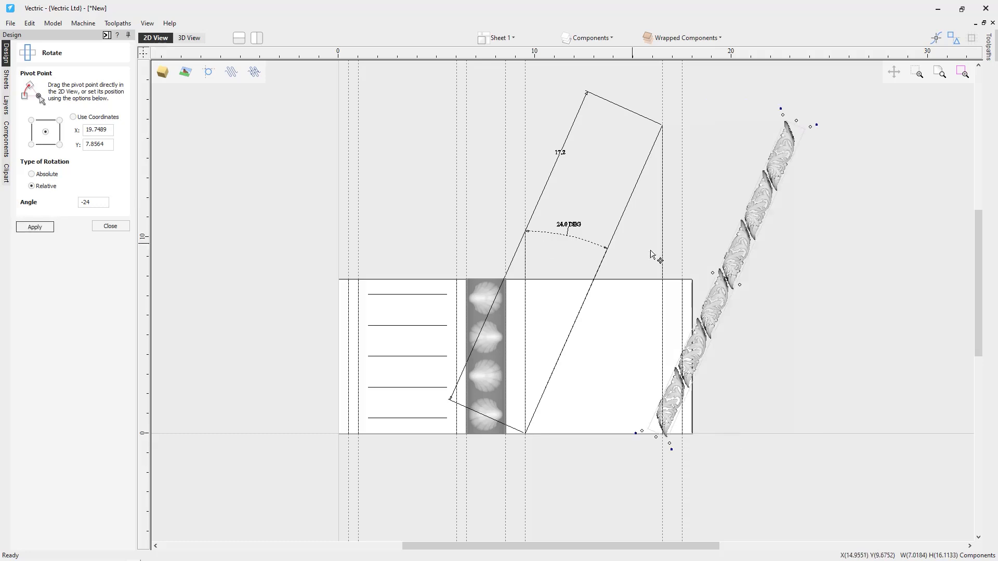
pyautogui.click(119, 226)
pyautogui.click(730, 268)
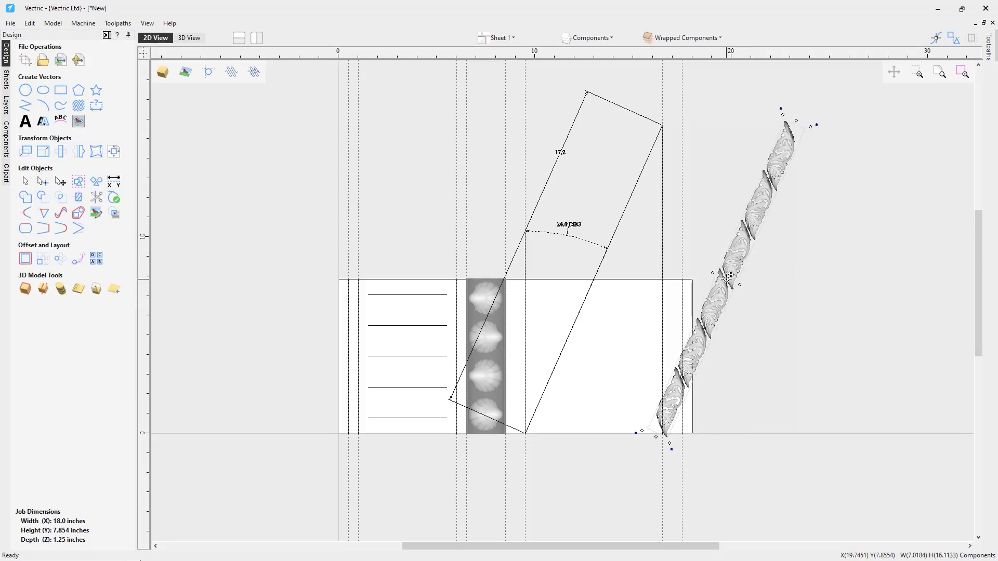
# Move the rotated flourish group onto the diagonal guide line so it runs along the line, and deselect it.
pyautogui.moveTo(729, 274); pyautogui.dragTo(597, 278)
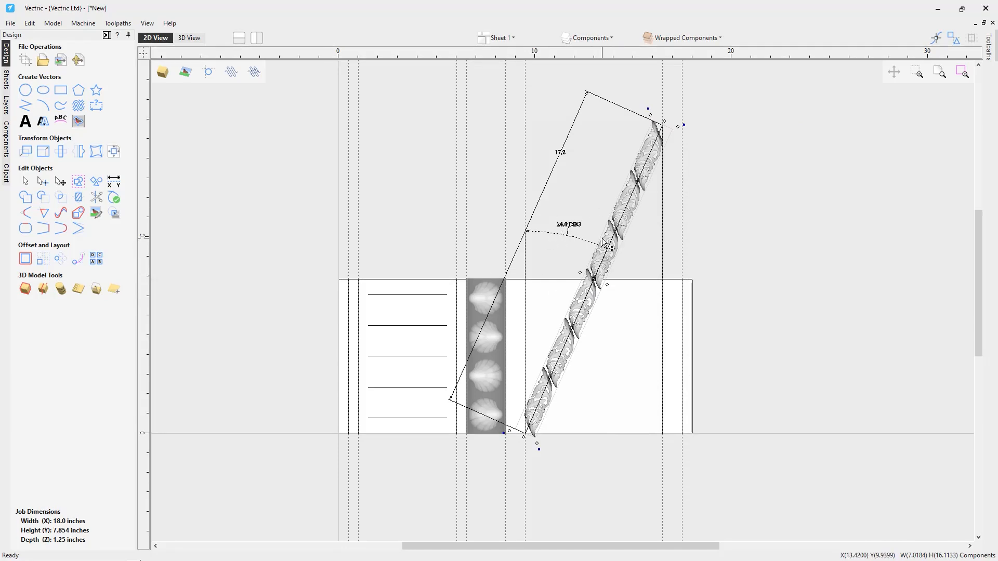
pyautogui.click(646, 233)
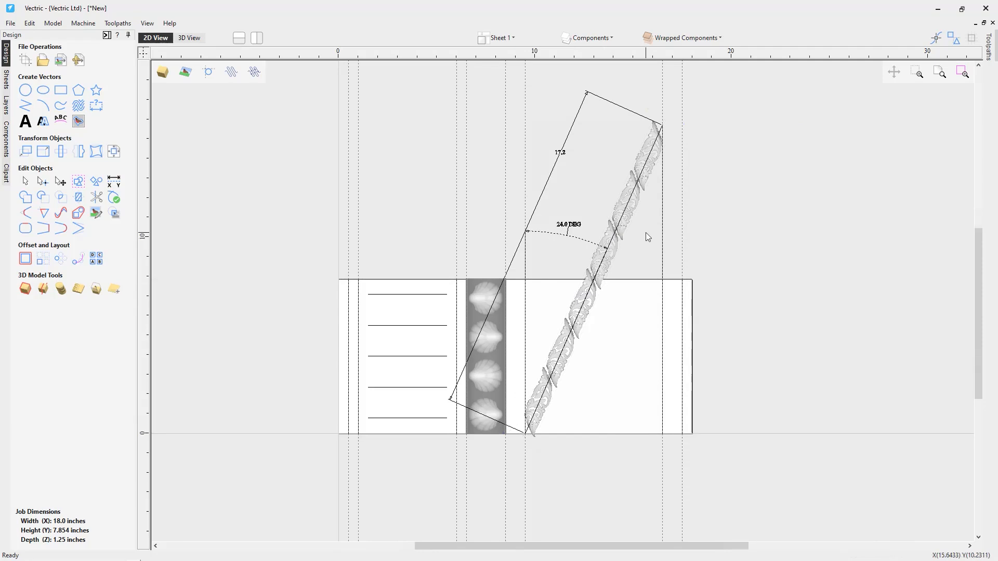
pyautogui.scroll(1, 646, 232)
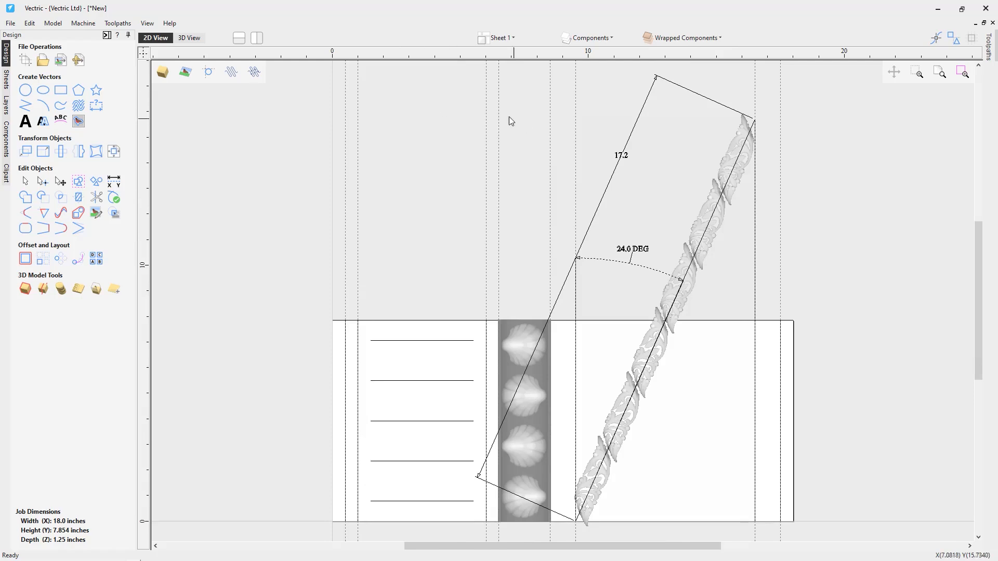
# Split the workspace into stacked 2D and 3D views and inspect the flourish row on the flat and wrapped models.
pyautogui.click(241, 39)
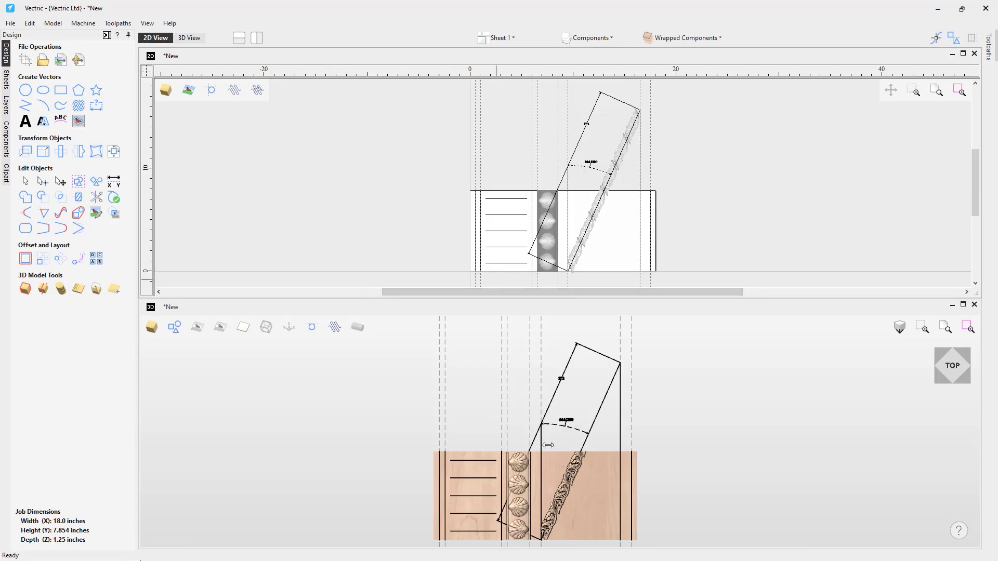
pyautogui.scroll(5, 573, 504)
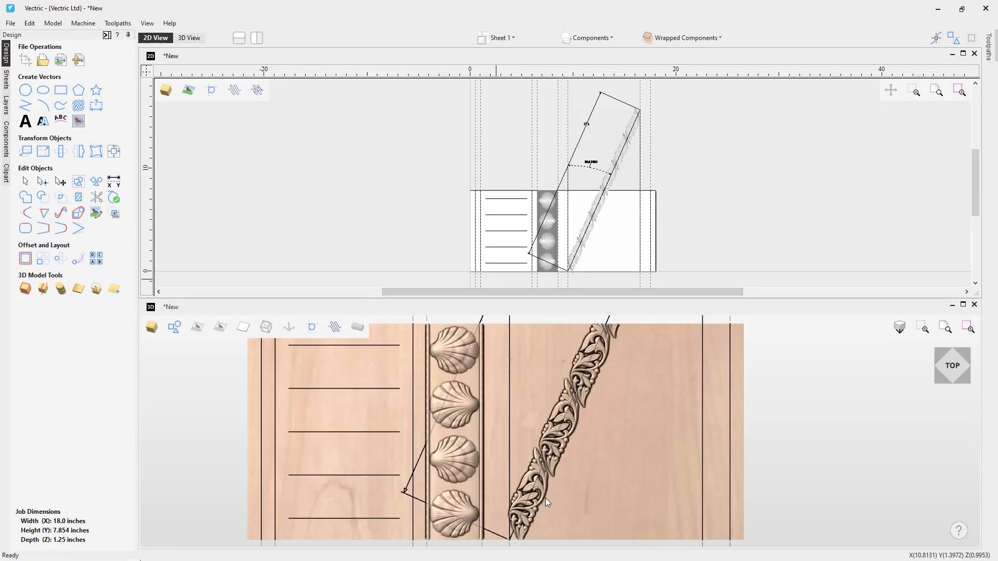
pyautogui.scroll(-2, 560, 407)
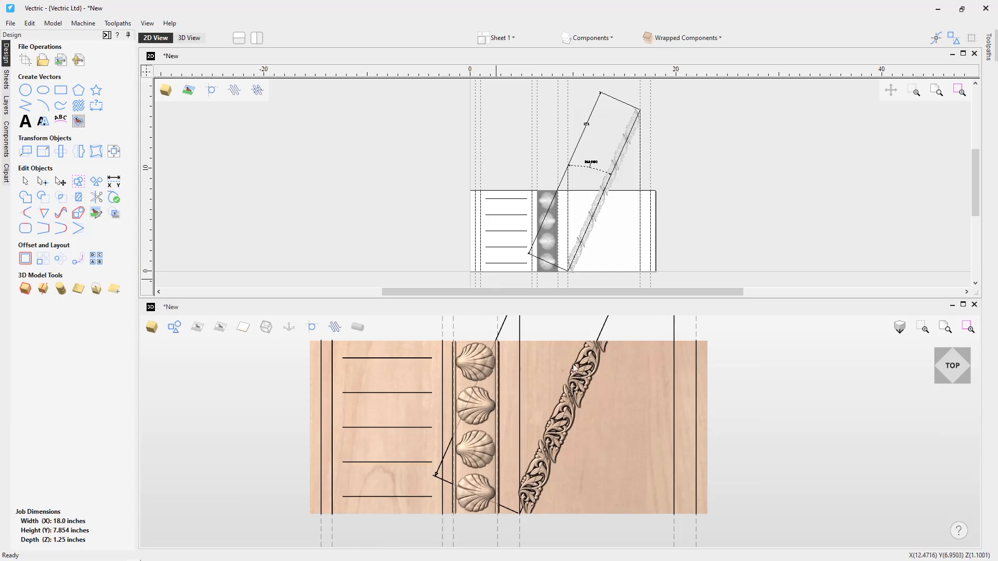
pyautogui.click(357, 326)
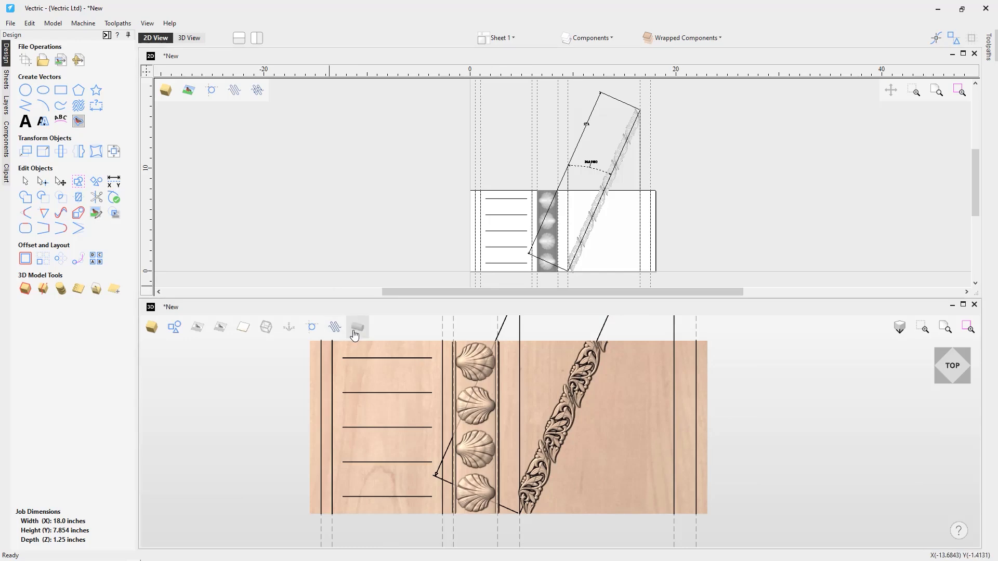
pyautogui.moveTo(552, 547); pyautogui.dragTo(543, 362)
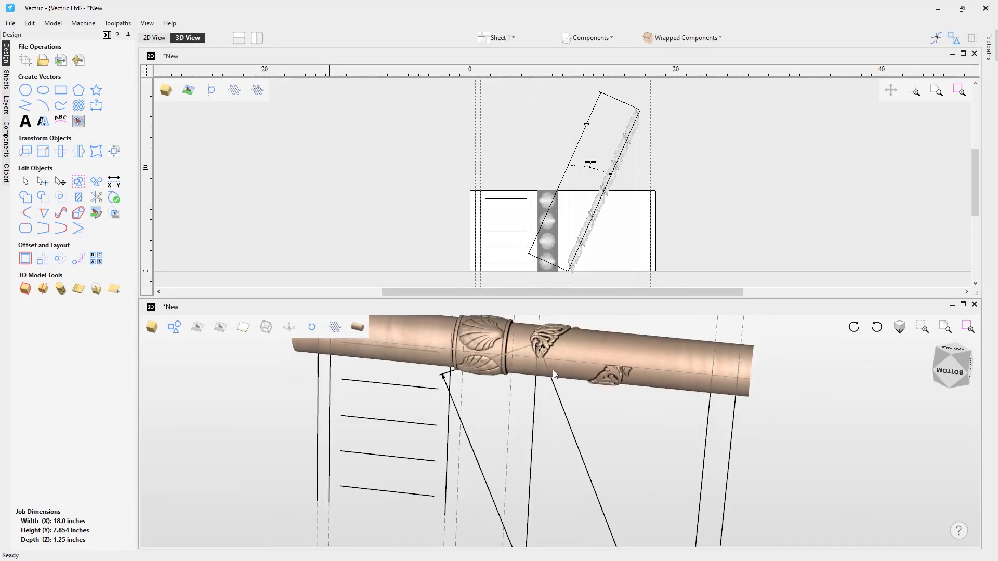
pyautogui.moveTo(481, 389); pyautogui.dragTo(523, 479)
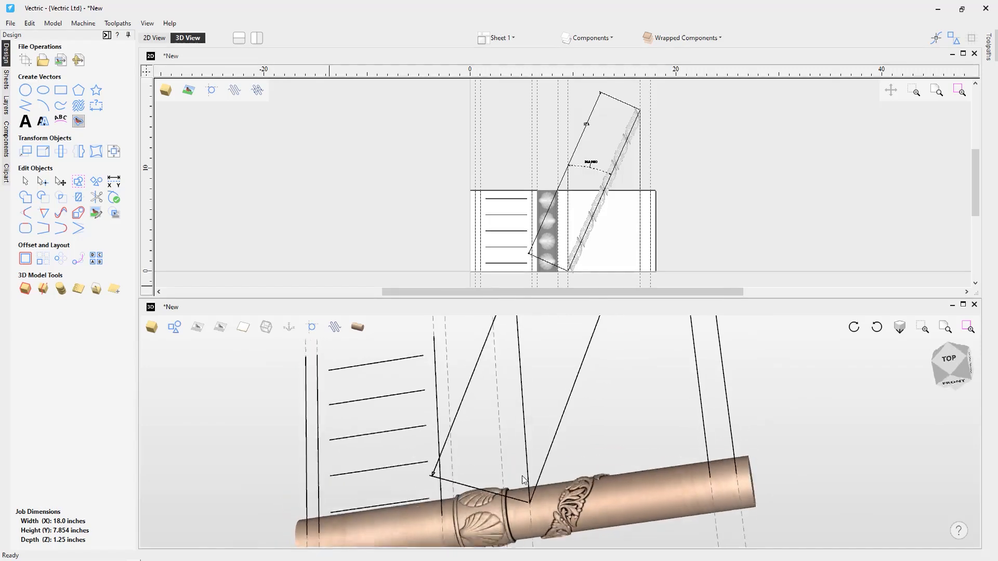
pyautogui.click(358, 326)
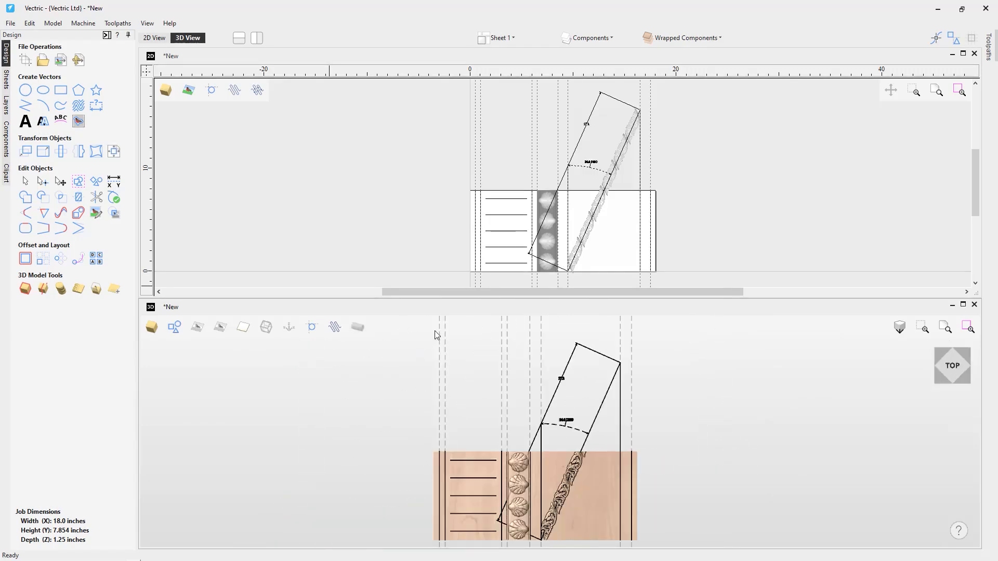
# Insert a new component level above Wrapped Components and rename it "Spiral Component".
pyautogui.click(5, 136)
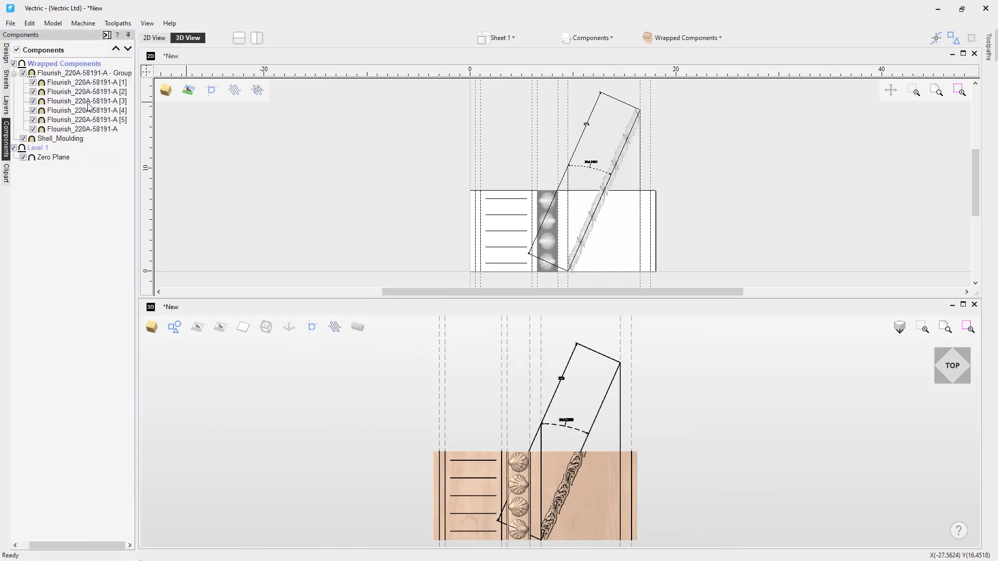
pyautogui.moveTo(83, 101)
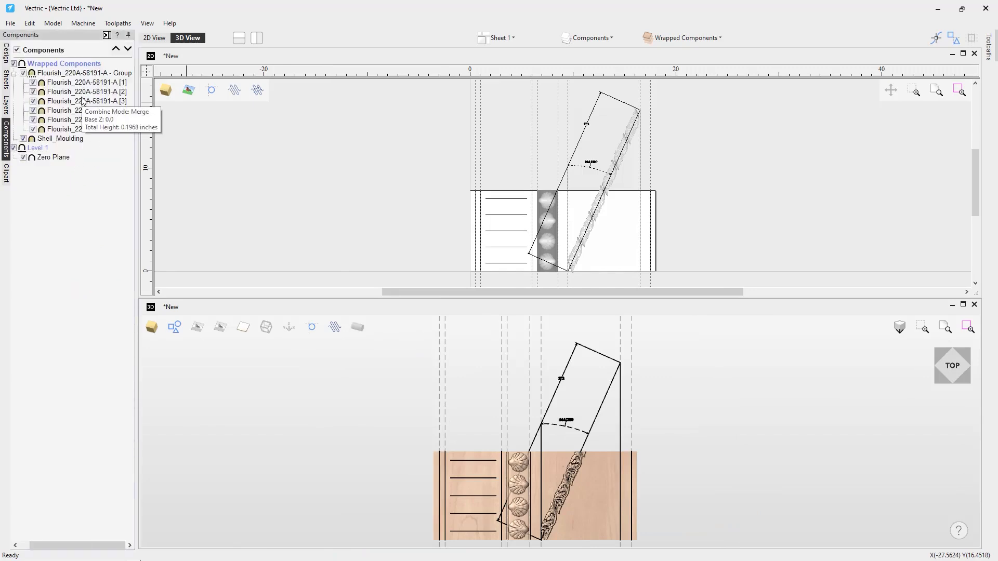
pyautogui.moveTo(73, 65)
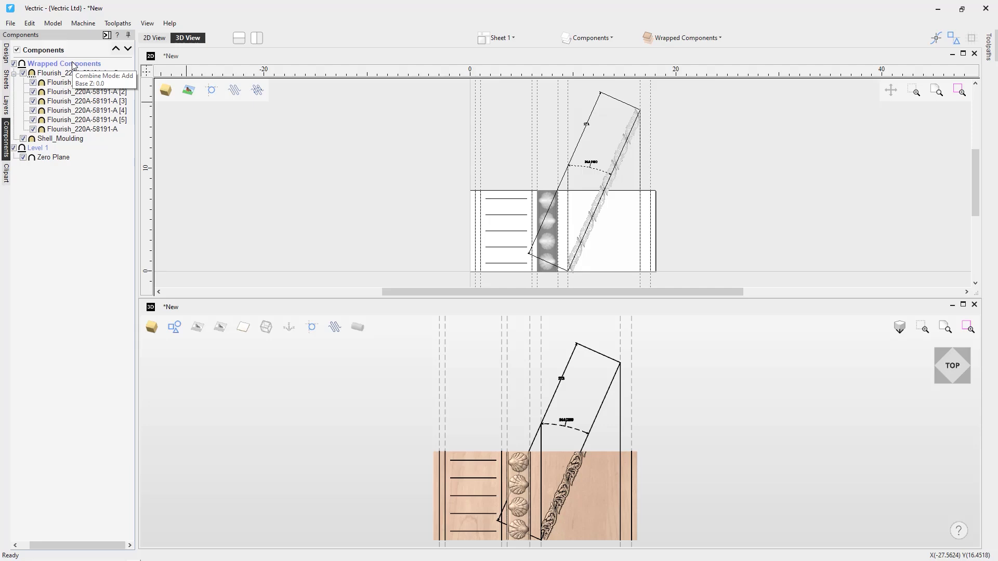
pyautogui.rightClick(73, 64)
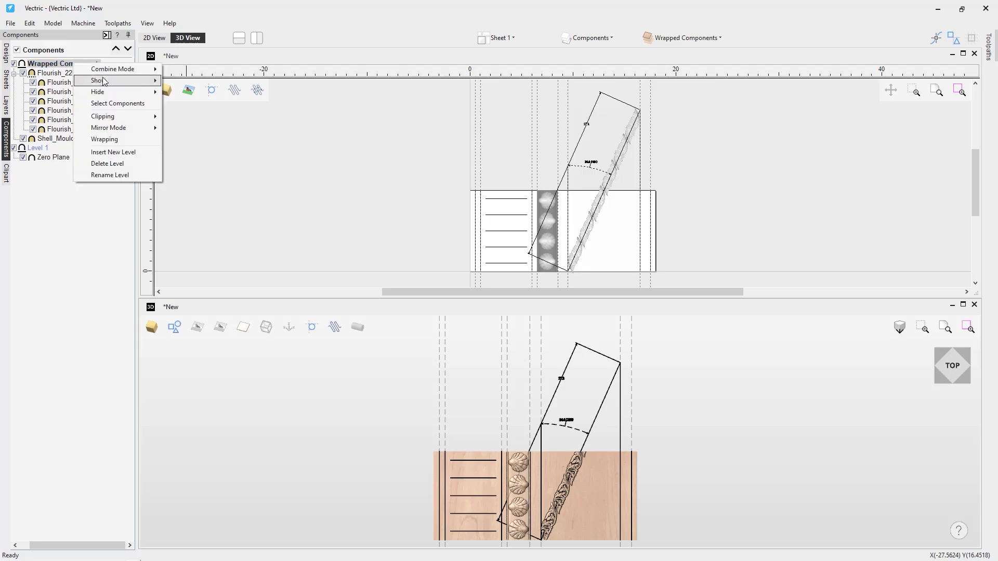
pyautogui.click(118, 153)
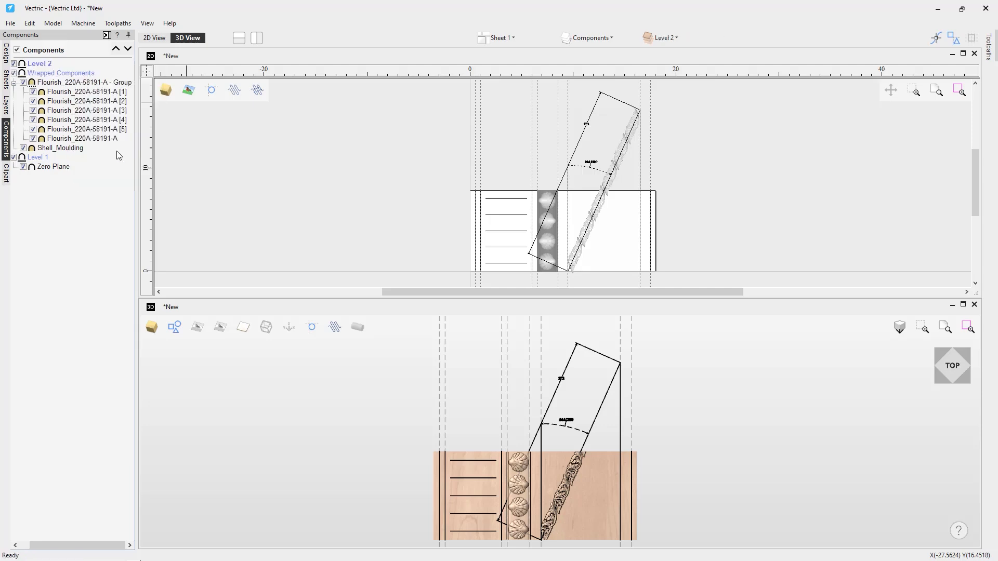
pyautogui.rightClick(47, 66)
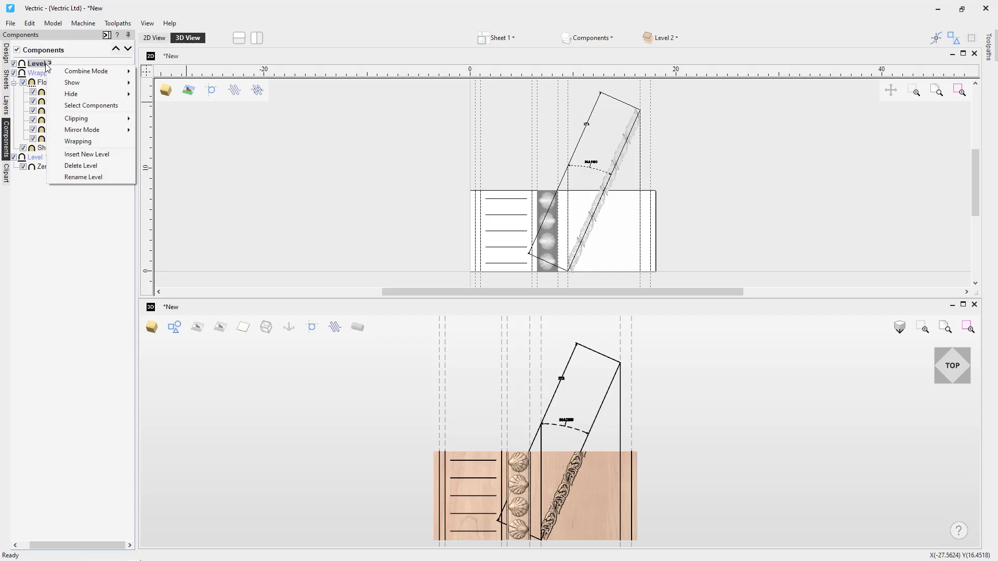
pyautogui.click(91, 176)
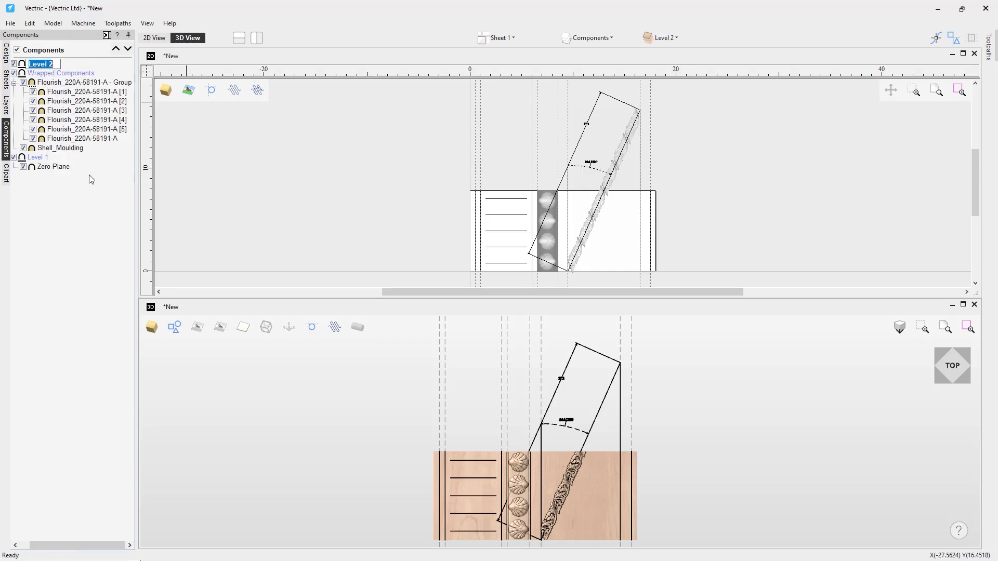
pyautogui.write('Spiral Component')
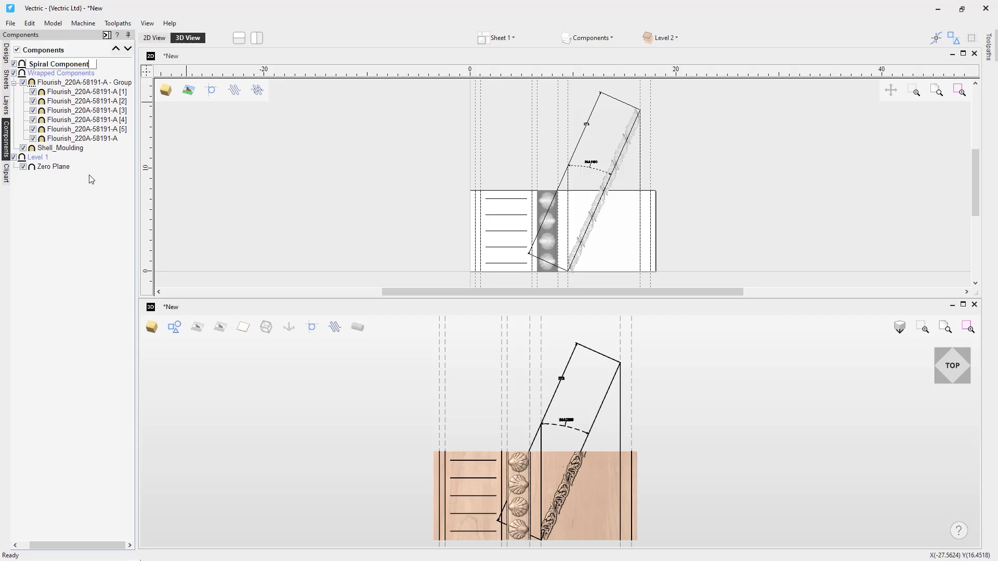
pyautogui.press('Return')
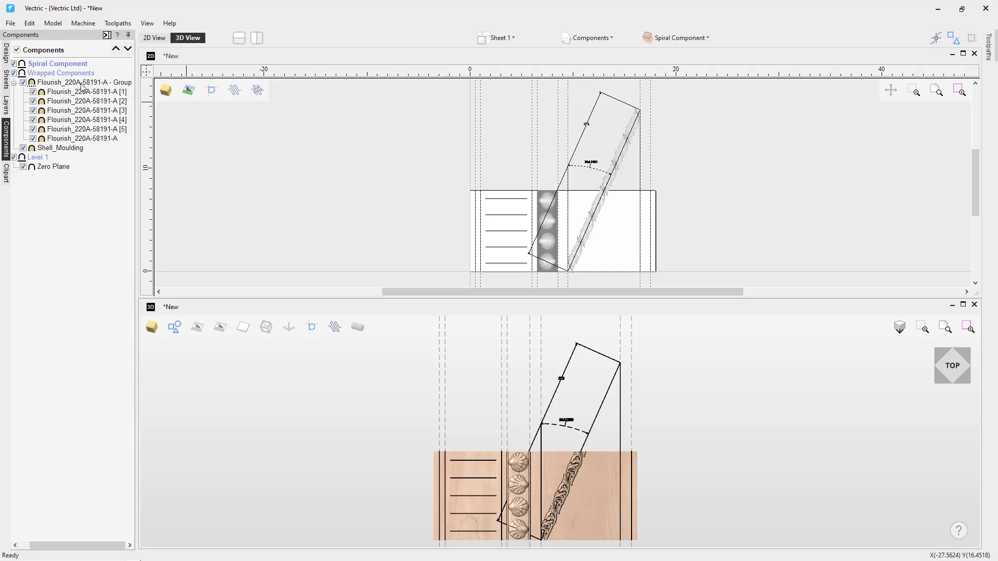
# Move the Flourish_220A-58191-A group from the Wrapped Components level into the Spiral Component level.
pyautogui.moveTo(82, 87)
pyautogui.moveTo(82, 87); pyautogui.dragTo(77, 70)
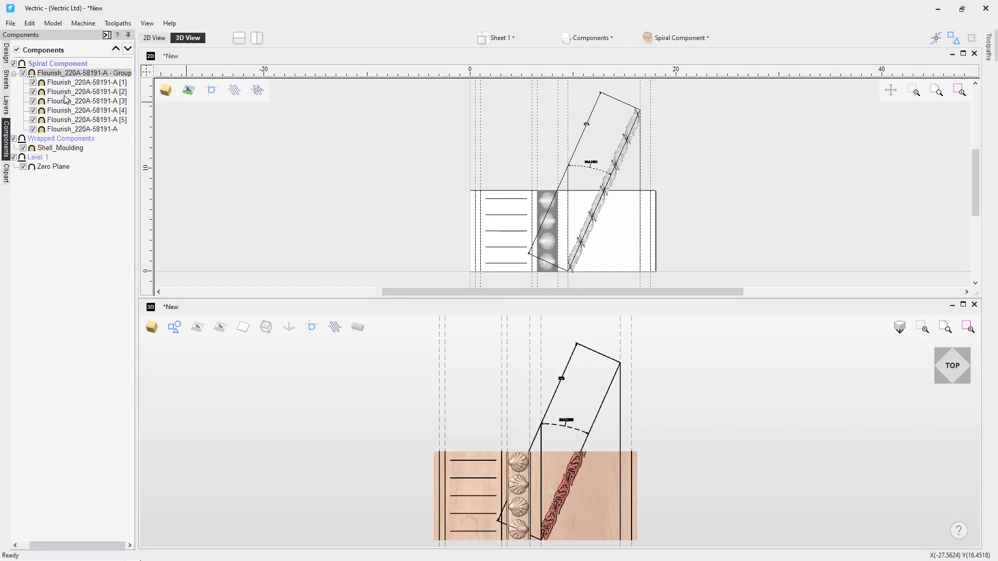
pyautogui.moveTo(62, 85)
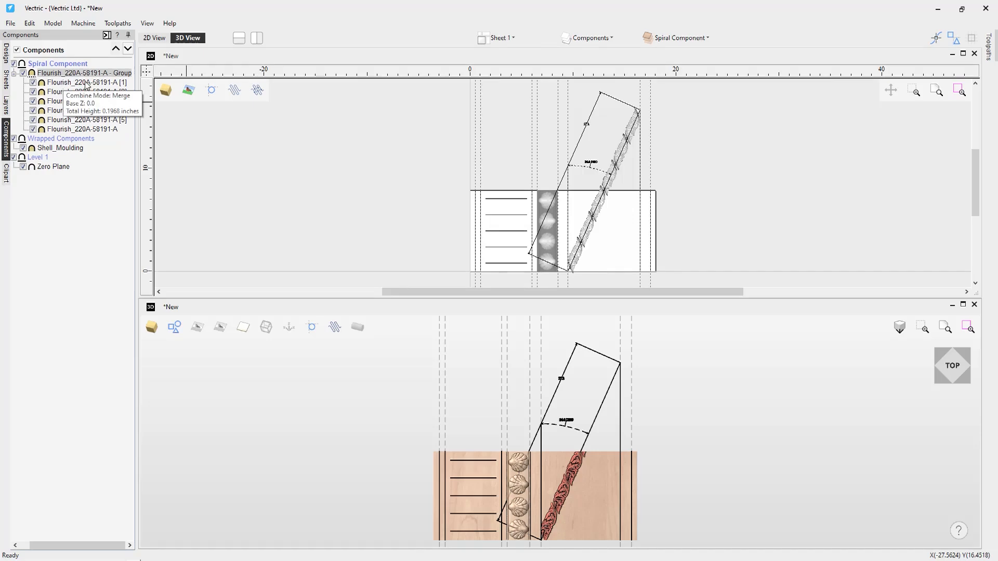
# Enable wrapping on the Spiral Component level and examine the spiral on the cylinder with the vectors hidden in 3D.
pyautogui.rightClick(75, 68)
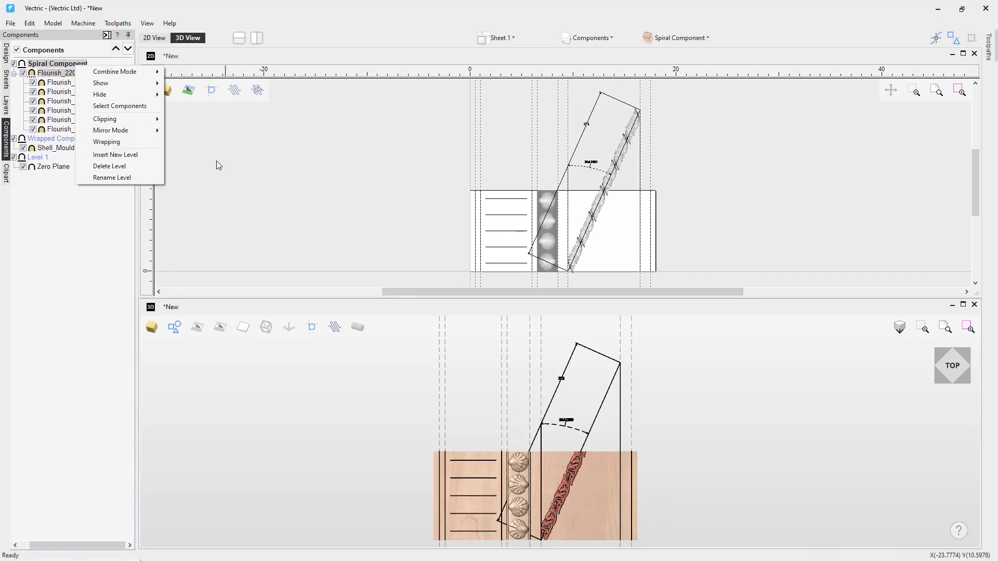
pyautogui.click(131, 141)
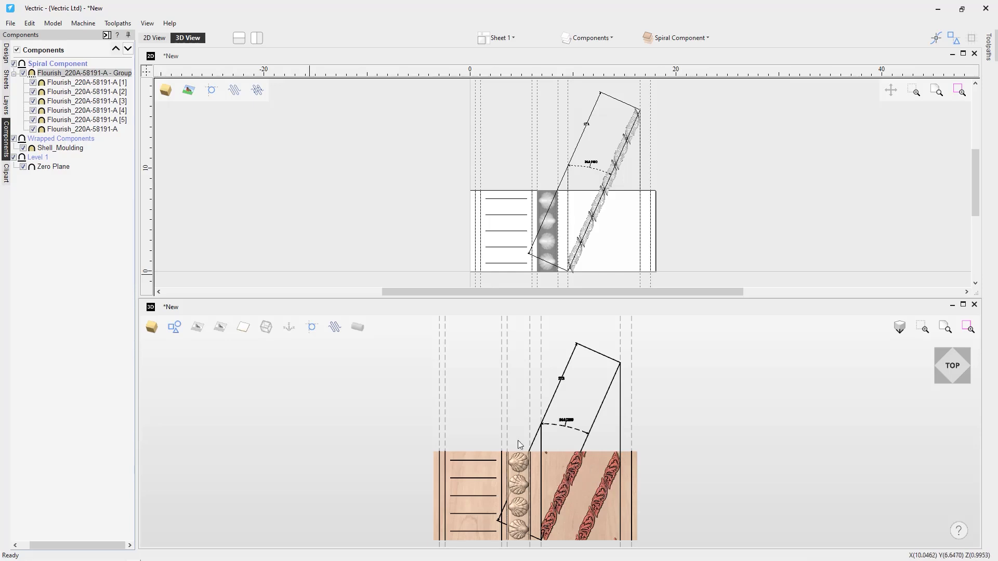
pyautogui.click(175, 327)
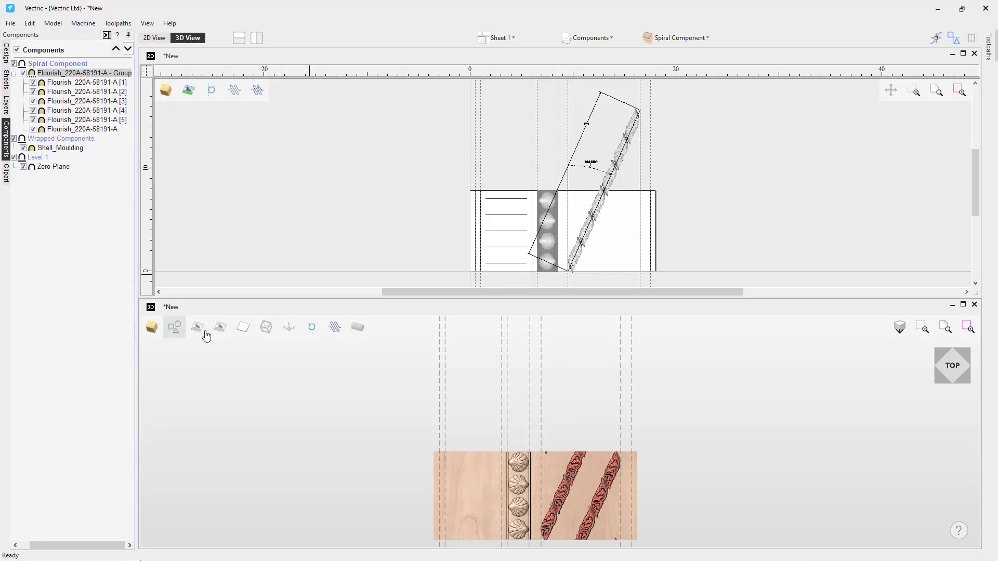
pyautogui.click(358, 328)
pyautogui.moveTo(579, 495); pyautogui.dragTo(590, 407)
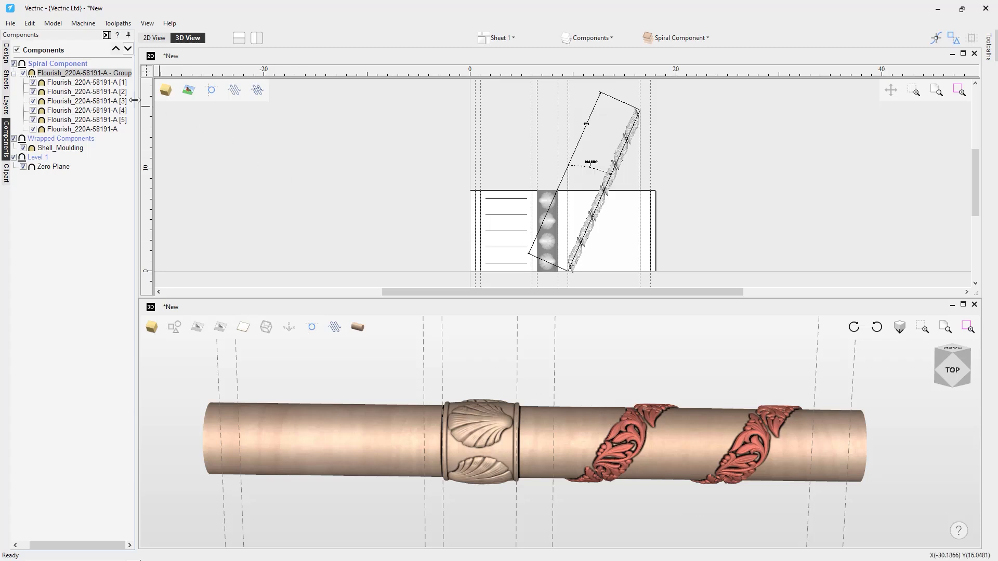
# Turn off wrapping for the Spiral Component level and return the 3D model to its flat display.
pyautogui.rightClick(75, 74)
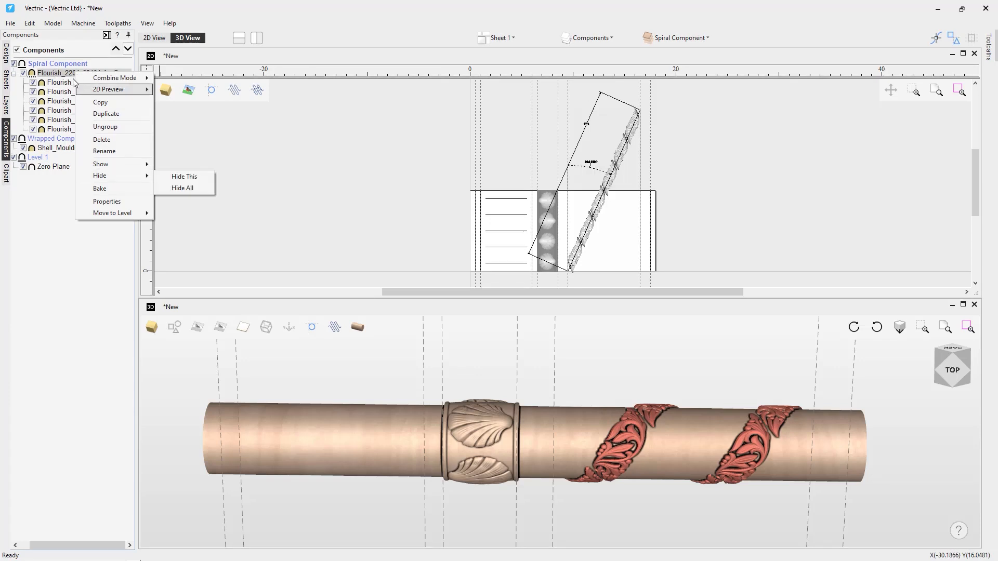
pyautogui.rightClick(67, 67)
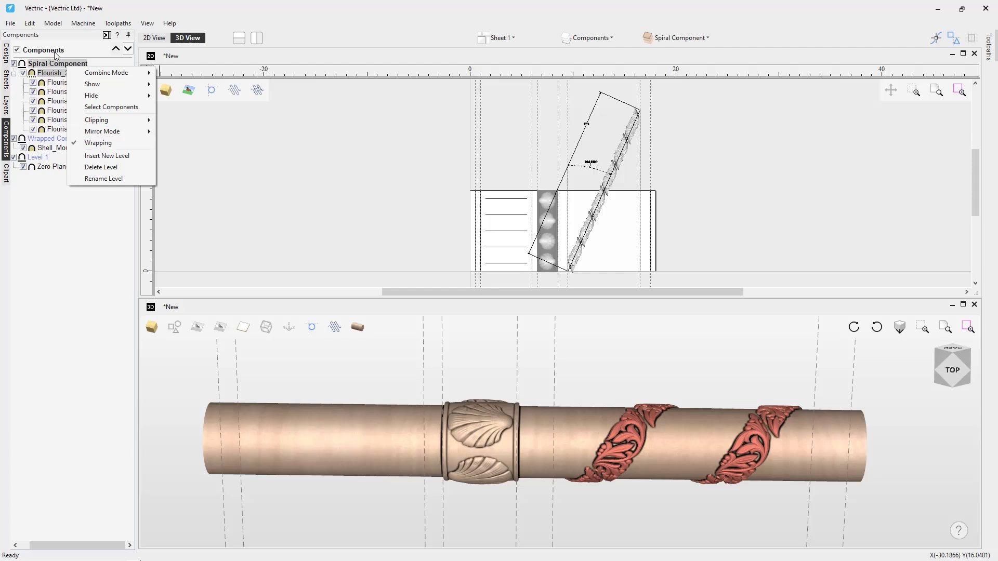
pyautogui.click(100, 144)
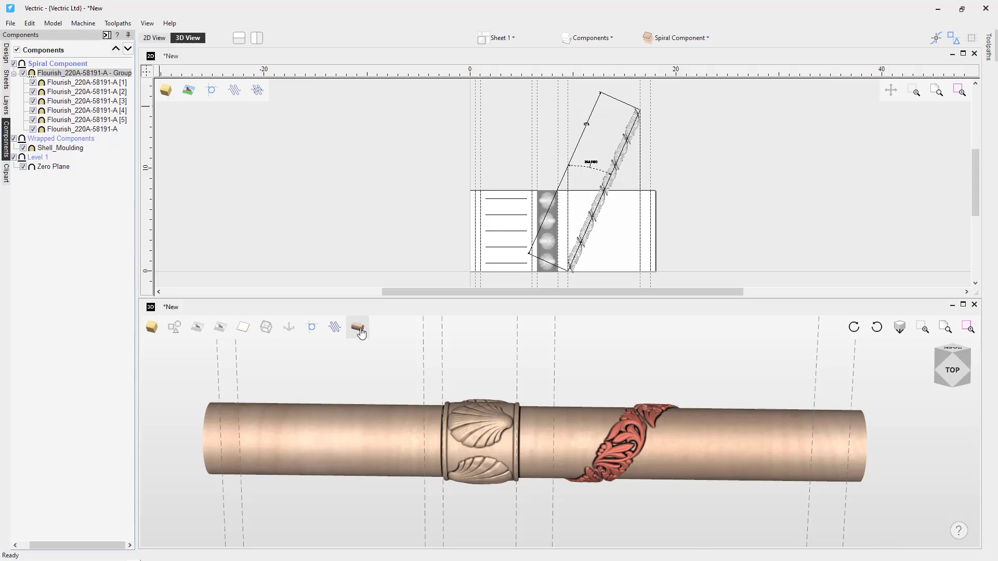
pyautogui.click(357, 327)
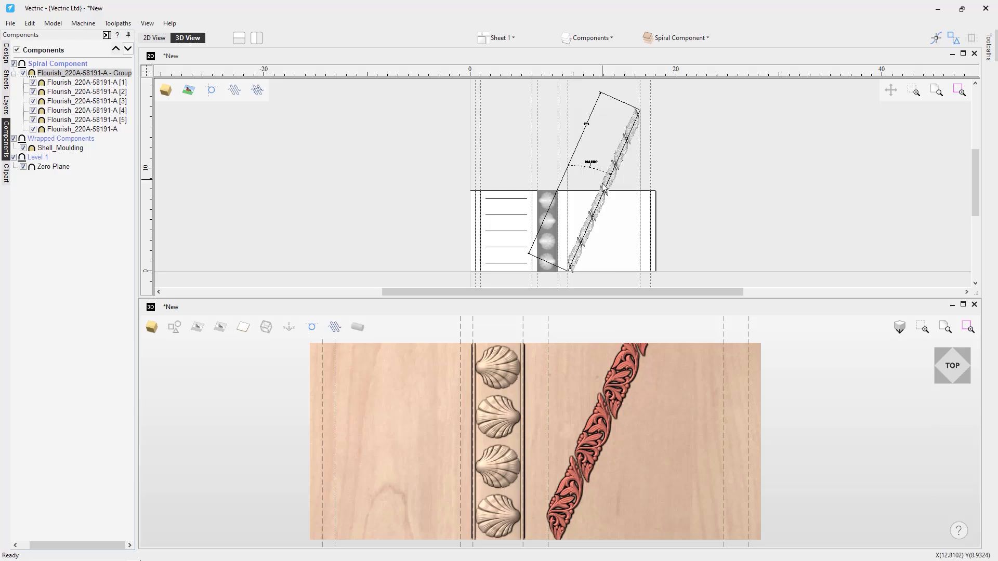
# Turn wrapping back on for the Spiral Component level and check the flourishes on the cylinder and the flat model.
pyautogui.rightClick(77, 76)
pyautogui.rightClick(73, 64)
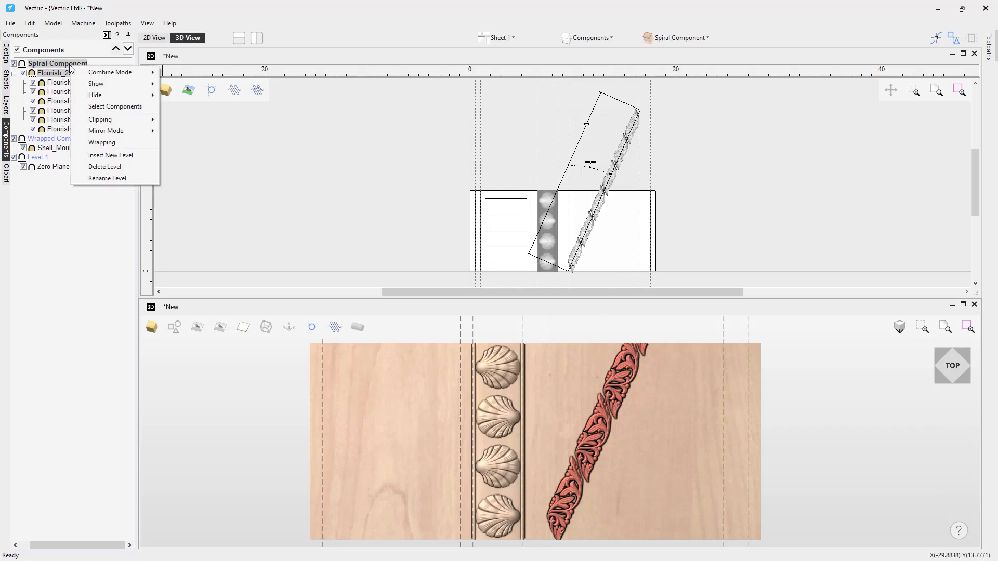
pyautogui.click(115, 143)
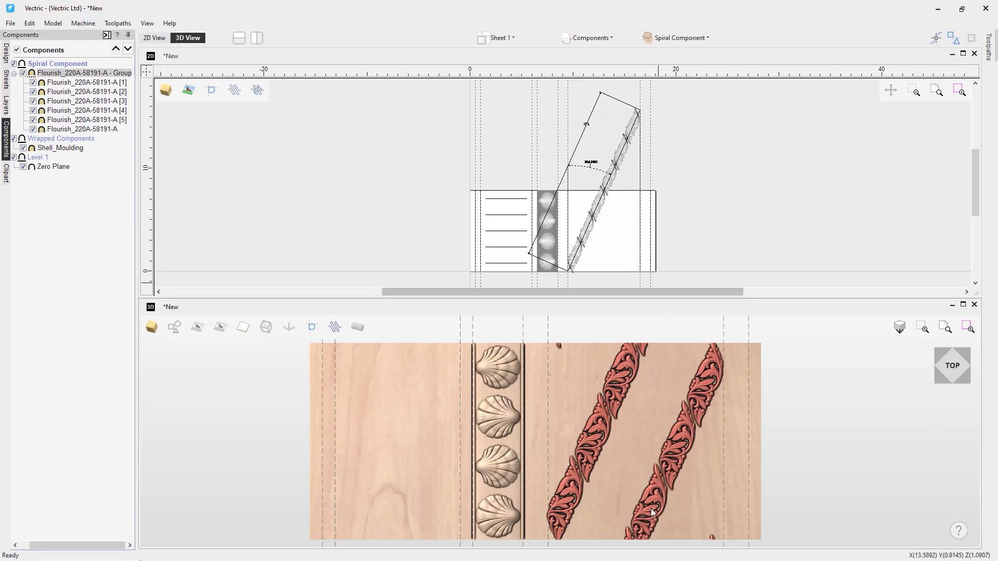
pyautogui.click(358, 326)
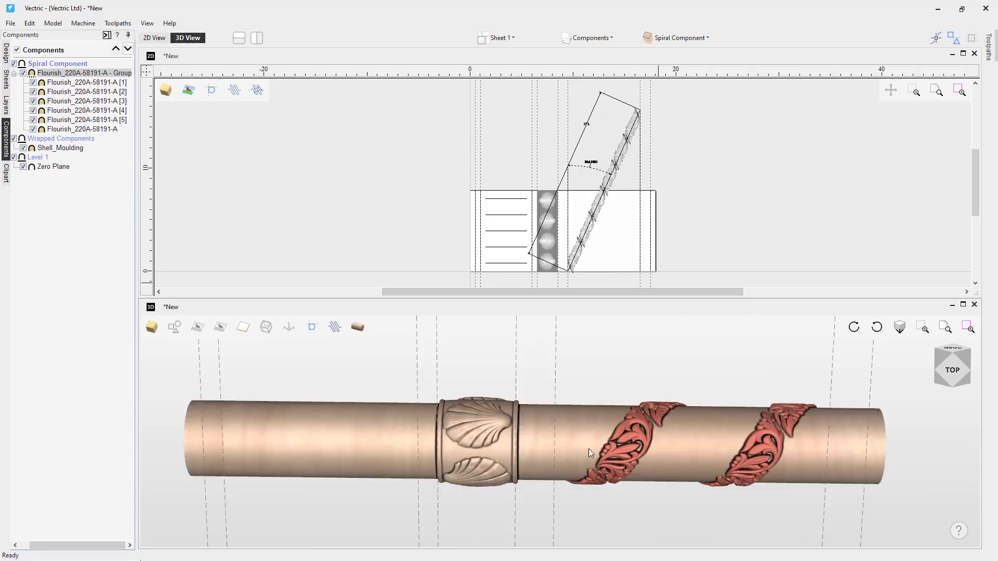
pyautogui.click(358, 327)
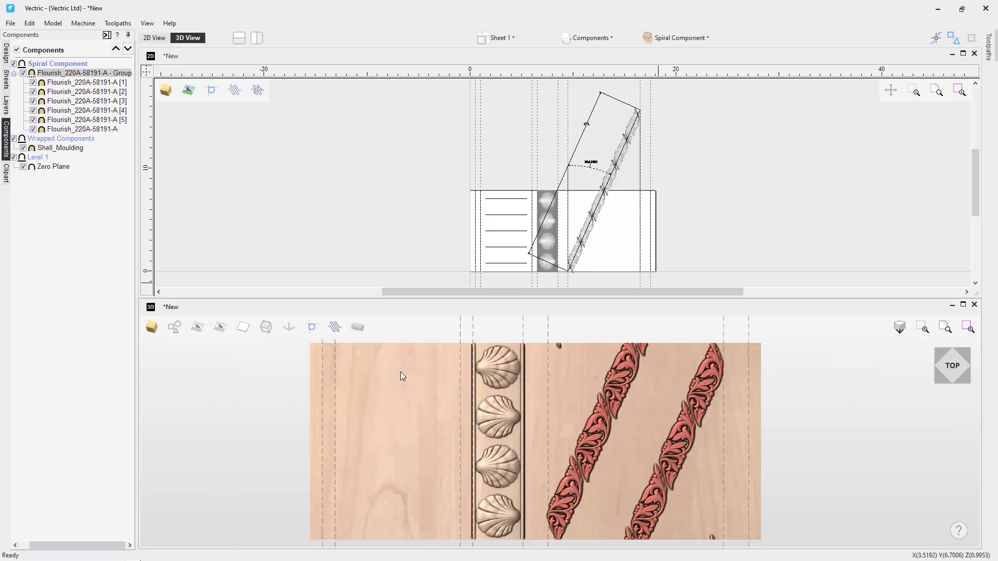
# Maximize the 2D view to show the full column layout.
pyautogui.click(962, 53)
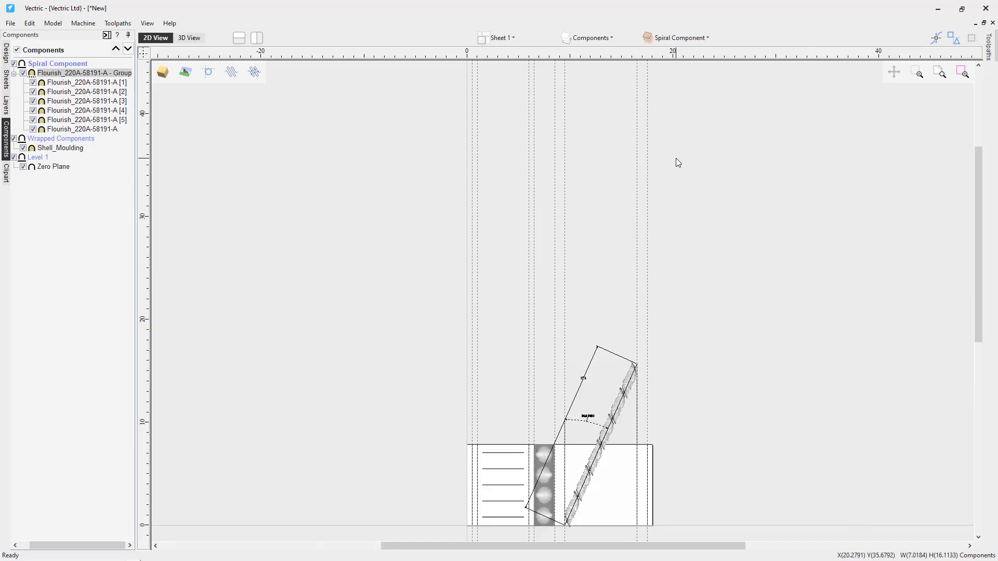
pyautogui.scroll(4, 676, 158)
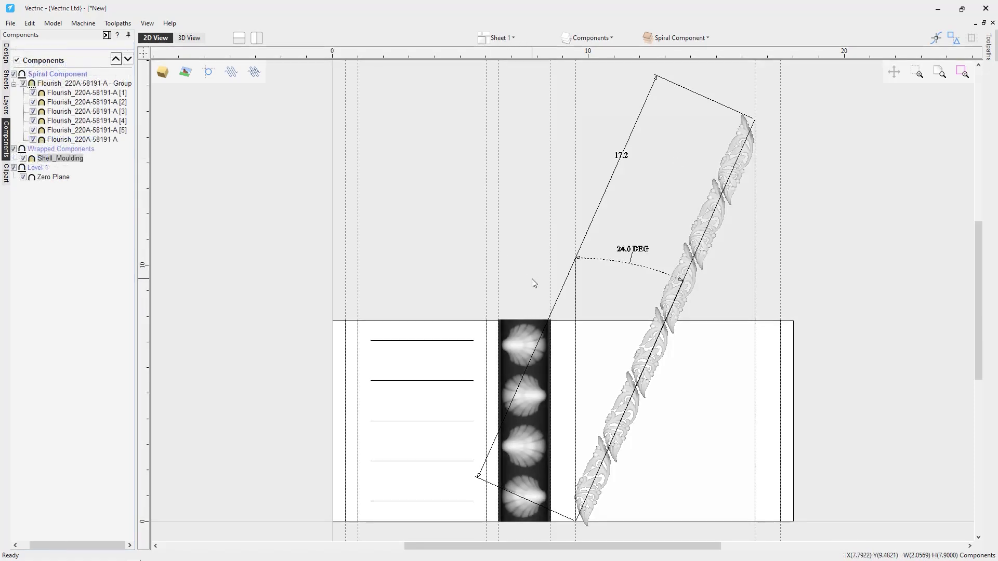
# Insert the Circular_0.5 clipart from the 3D Tabs library and centre it on the vertical guide at X 9.5.
pyautogui.click(6, 173)
pyautogui.click(41, 108)
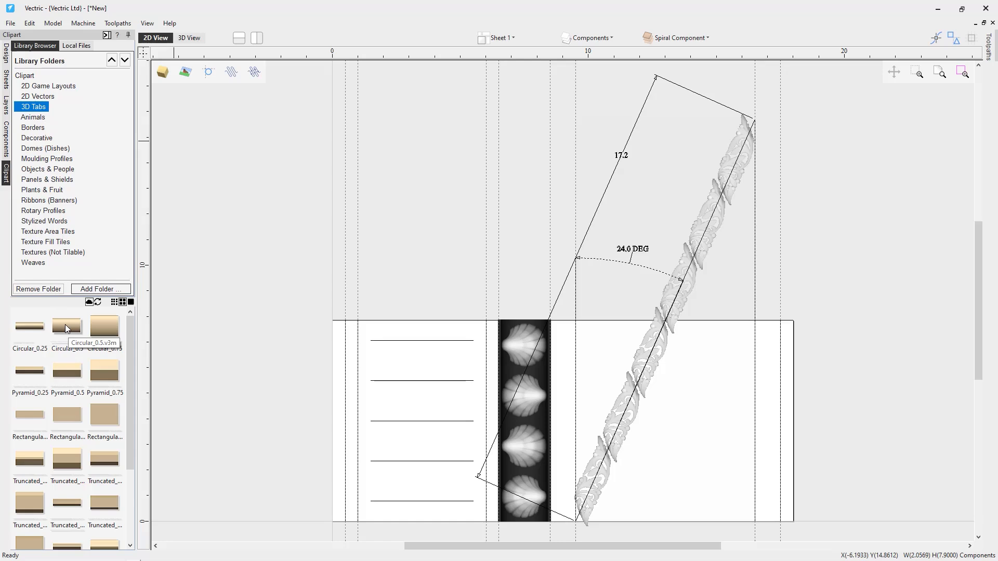
pyautogui.moveTo(64, 324); pyautogui.dragTo(592, 364)
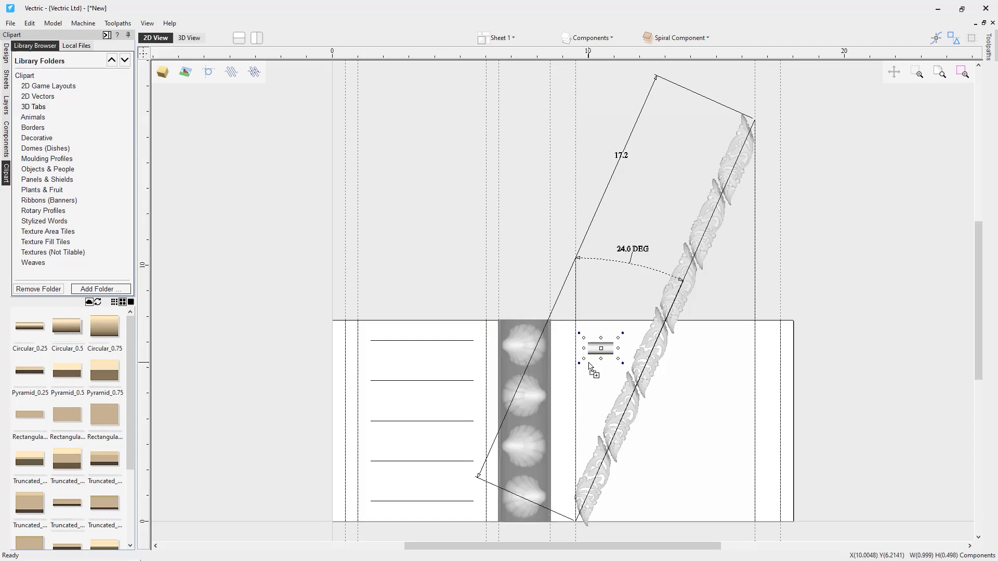
pyautogui.scroll(5, 603, 367)
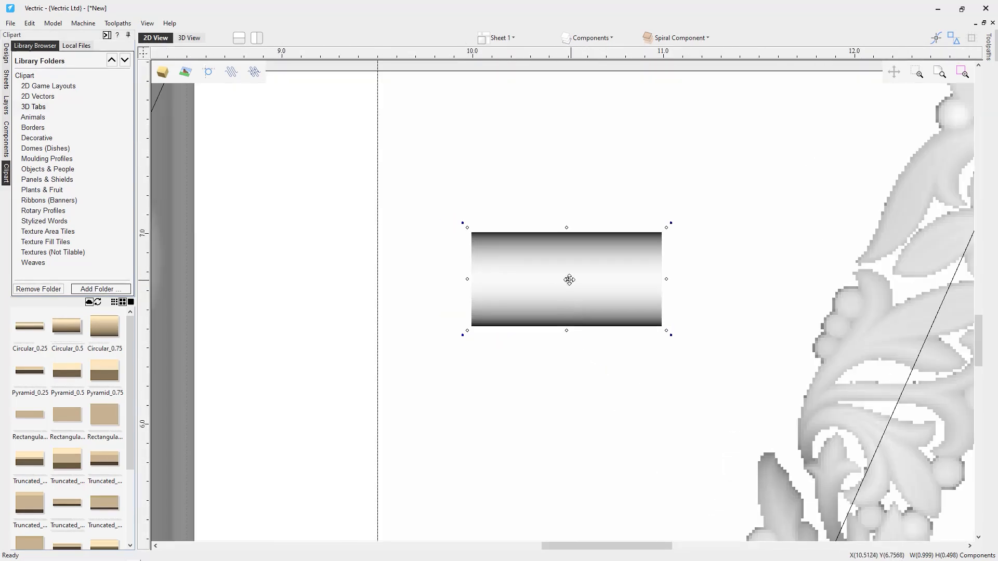
pyautogui.moveTo(570, 280); pyautogui.dragTo(375, 276)
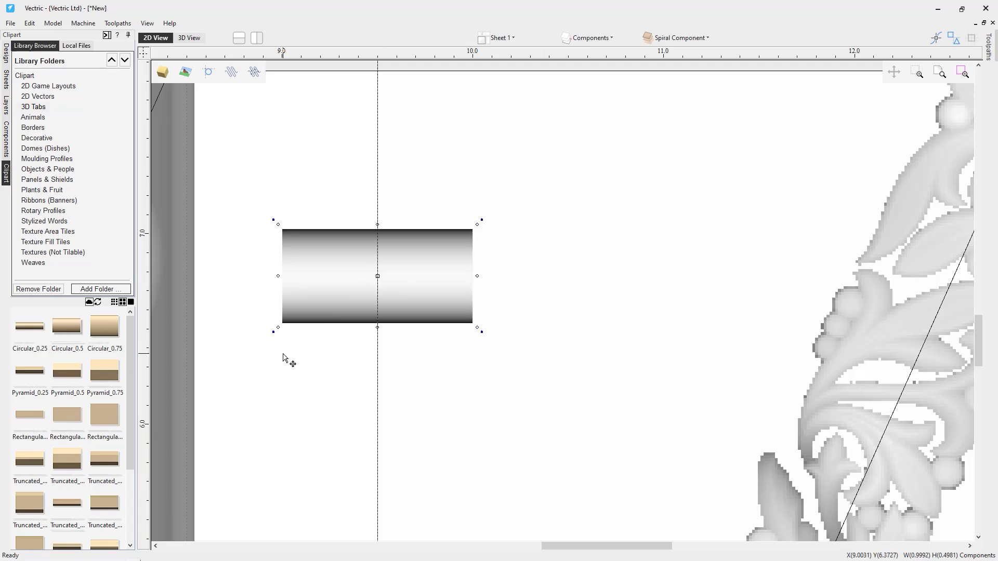
# Rotate the Circular_0.5 component 90 degrees and move it down along the guide to the job's lower edge.
pyautogui.press('9')
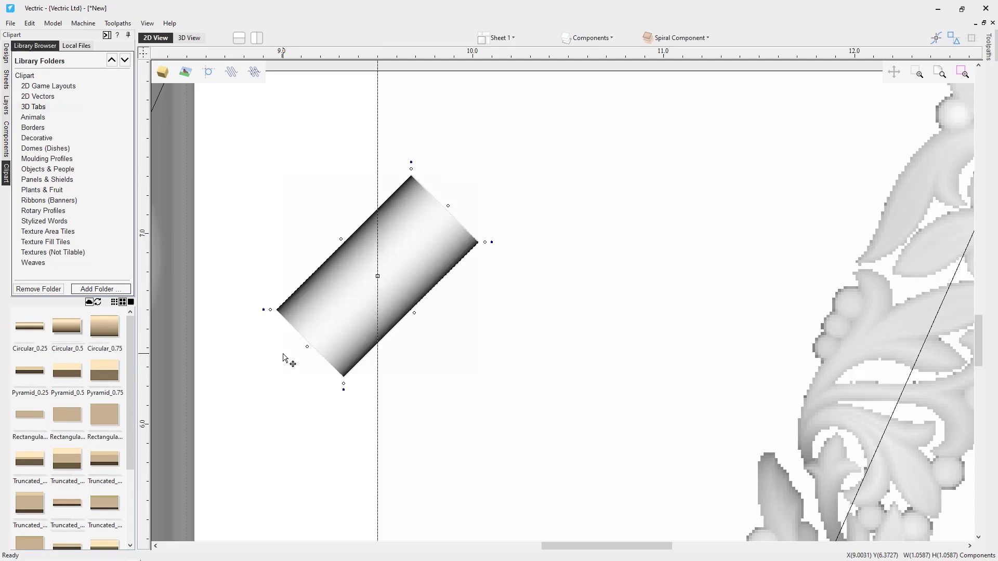
pyautogui.press('9')
pyautogui.scroll(-5, 437, 330)
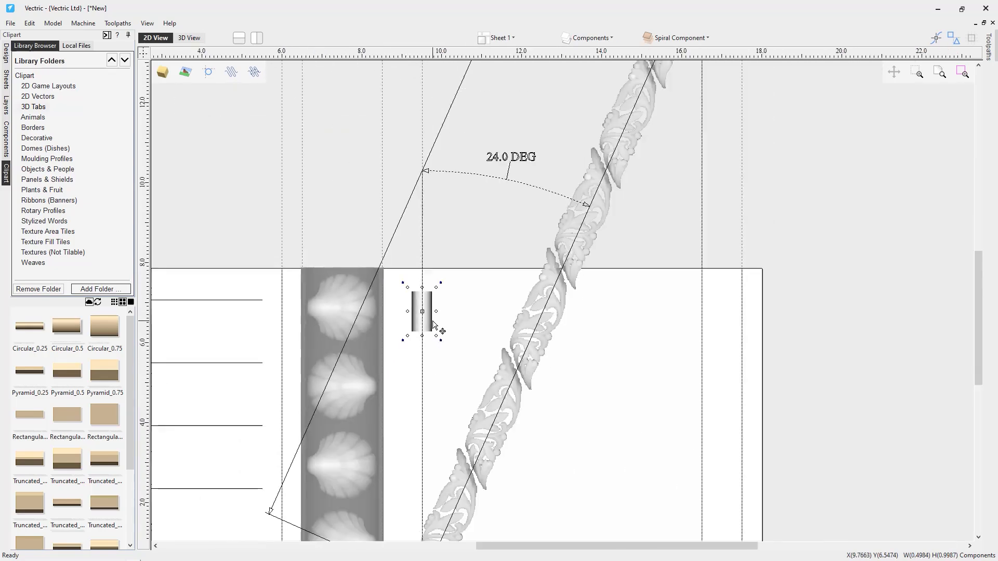
pyautogui.scroll(-2, 433, 321)
pyautogui.scroll(1, 429, 407)
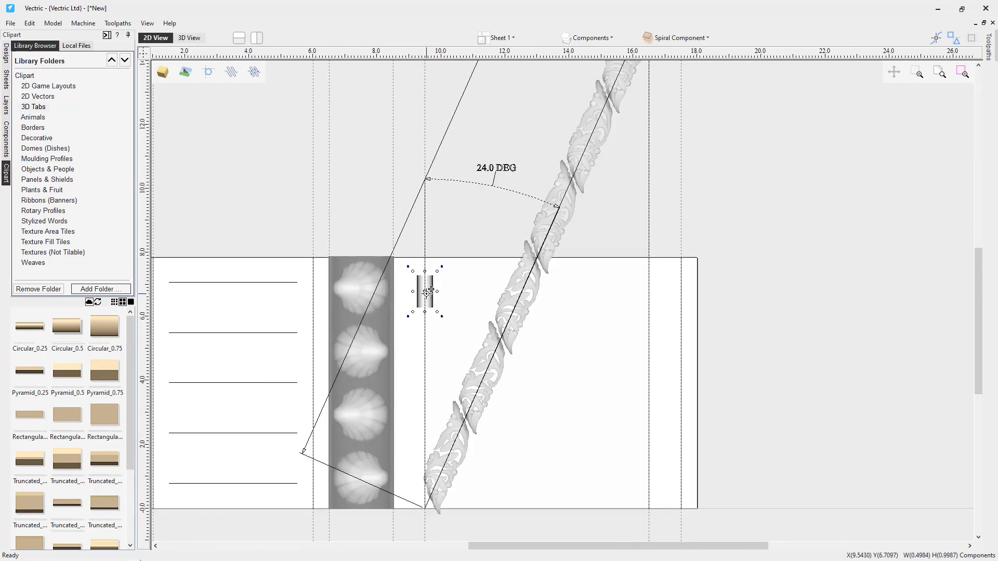
pyautogui.moveTo(431, 289); pyautogui.dragTo(423, 493)
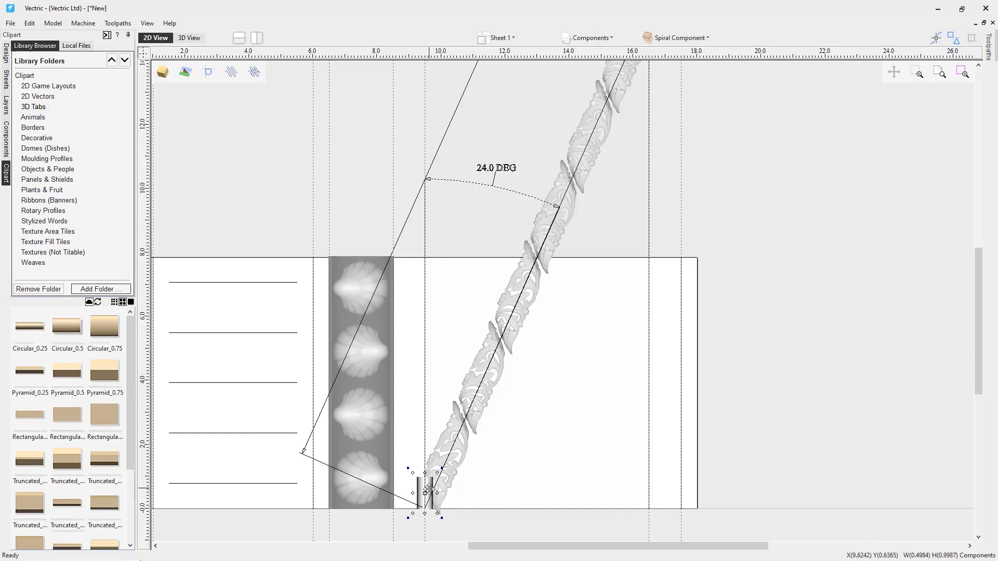
# Stretch the Circular_0.5 component up to the job's upper edge, making it about 7.86 inches high.
pyautogui.scroll(2, 424, 473)
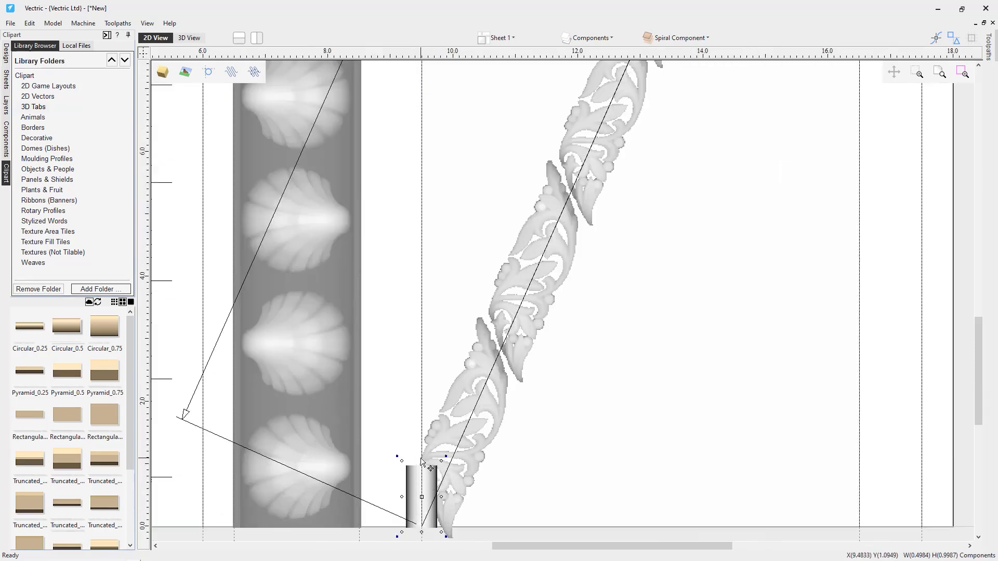
pyautogui.moveTo(423, 462); pyautogui.dragTo(441, 42)
pyautogui.scroll(-1, 455, 136)
pyautogui.scroll(-2, 456, 128)
pyautogui.scroll(2, 452, 99)
pyautogui.click(435, 88)
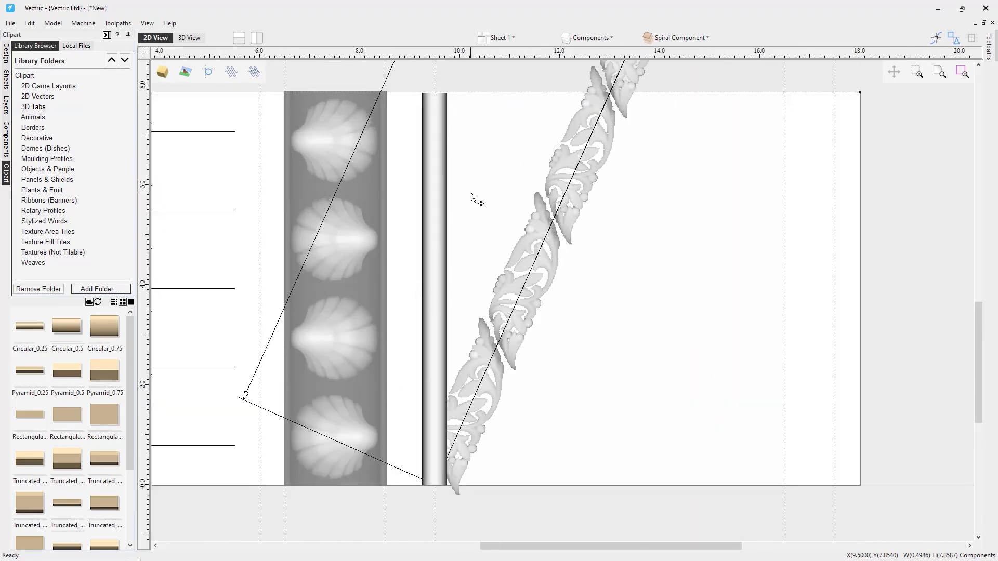
# Arrange the 2D and 3D views horizontally and examine the circular bead wrapped around the cylinder.
pyautogui.click(239, 38)
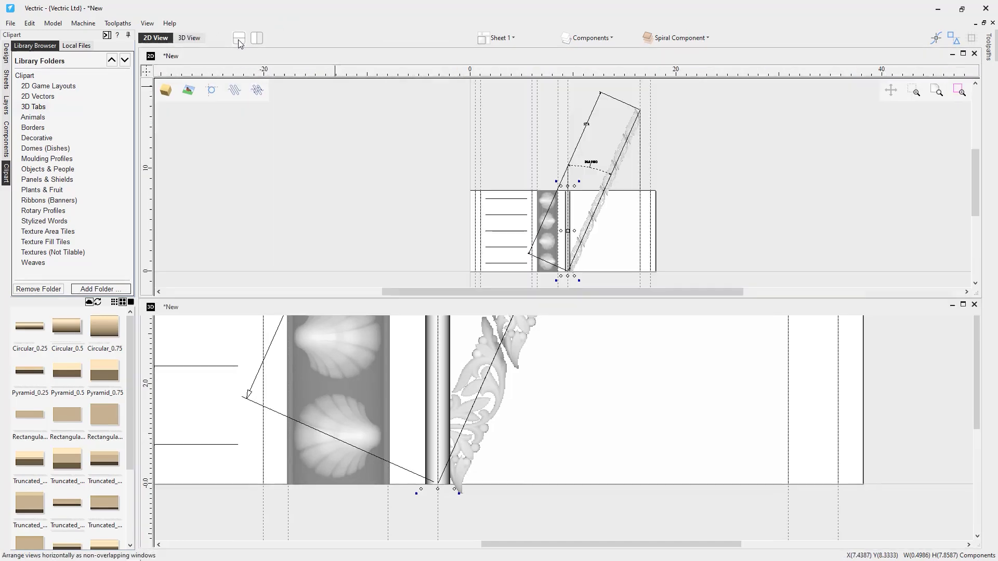
pyautogui.moveTo(505, 453); pyautogui.dragTo(512, 477)
pyautogui.moveTo(599, 491); pyautogui.dragTo(536, 456)
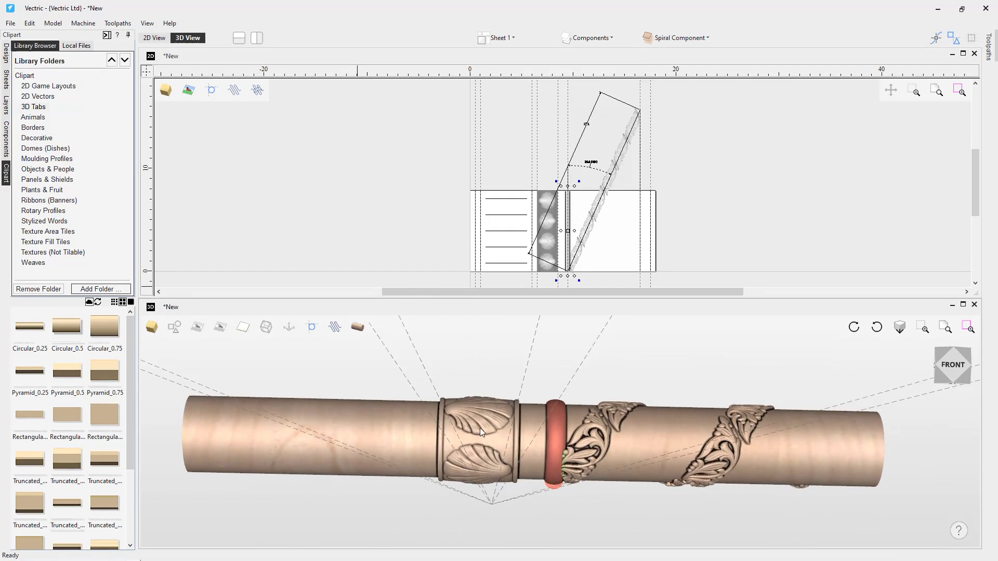
pyautogui.moveTo(490, 418); pyautogui.dragTo(488, 430)
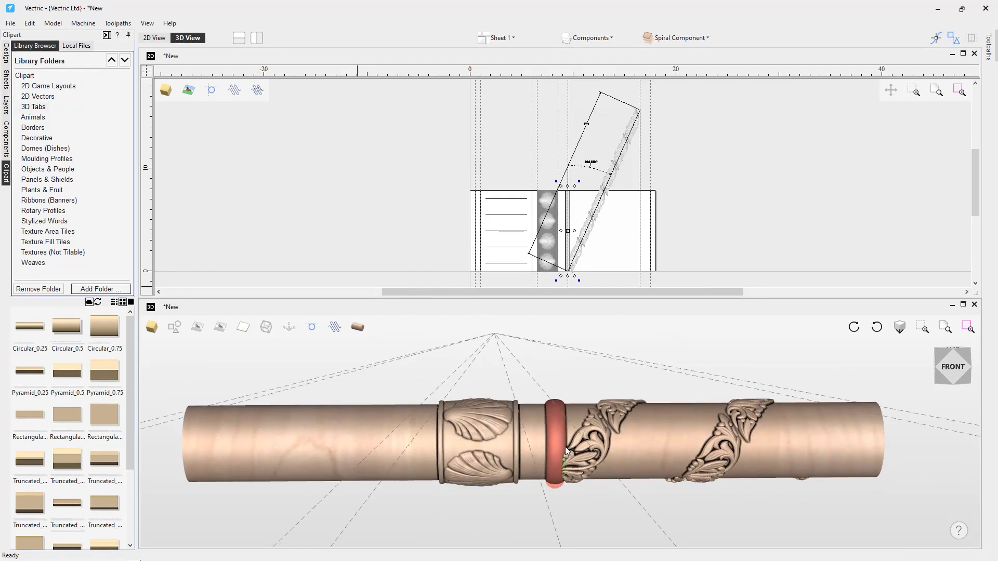
# Inspect both ends of the Circular_0.5 component against the job boundary in the 2D view.
pyautogui.click(154, 38)
pyautogui.scroll(2, 575, 242)
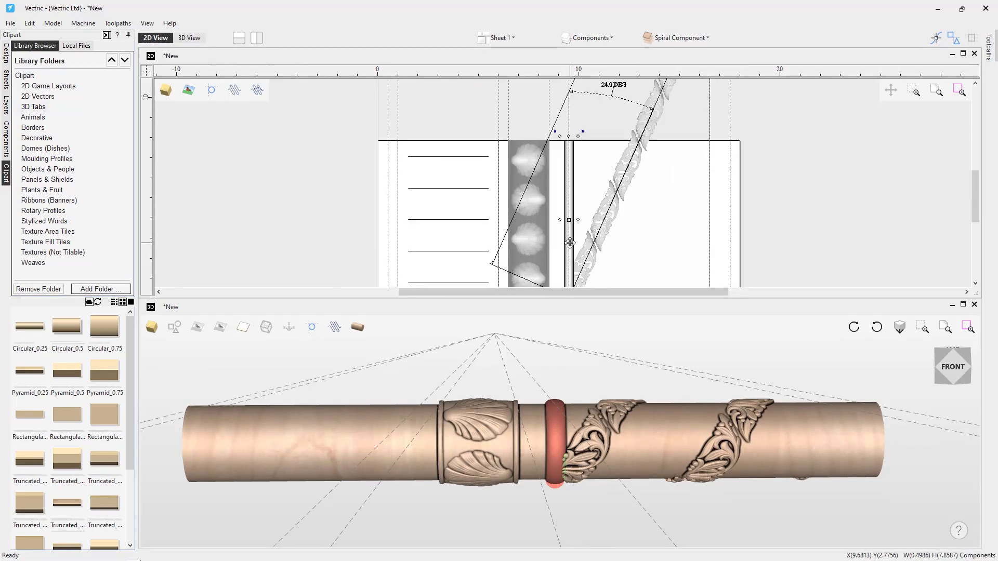
pyautogui.scroll(3, 520, 255)
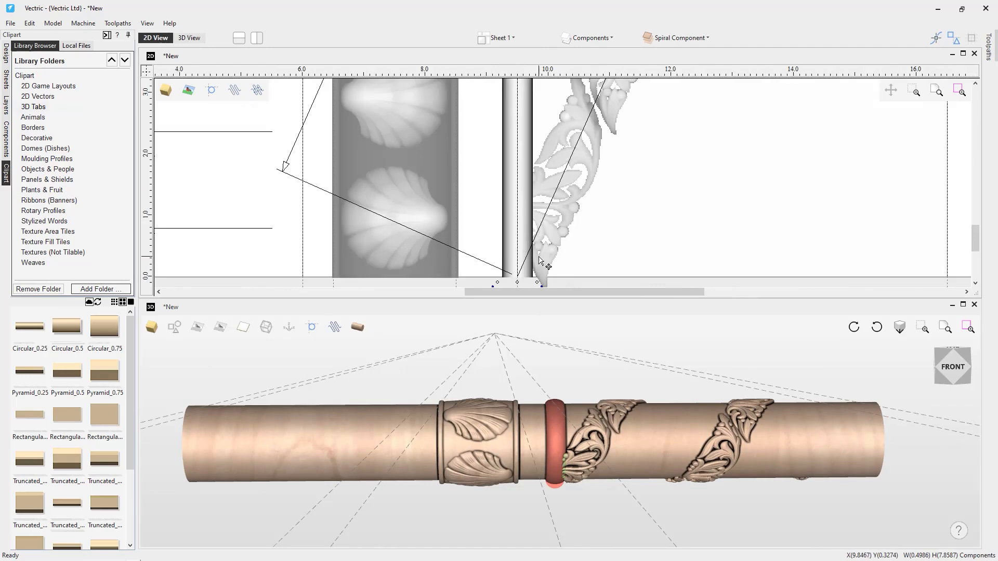
pyautogui.scroll(4, 520, 256)
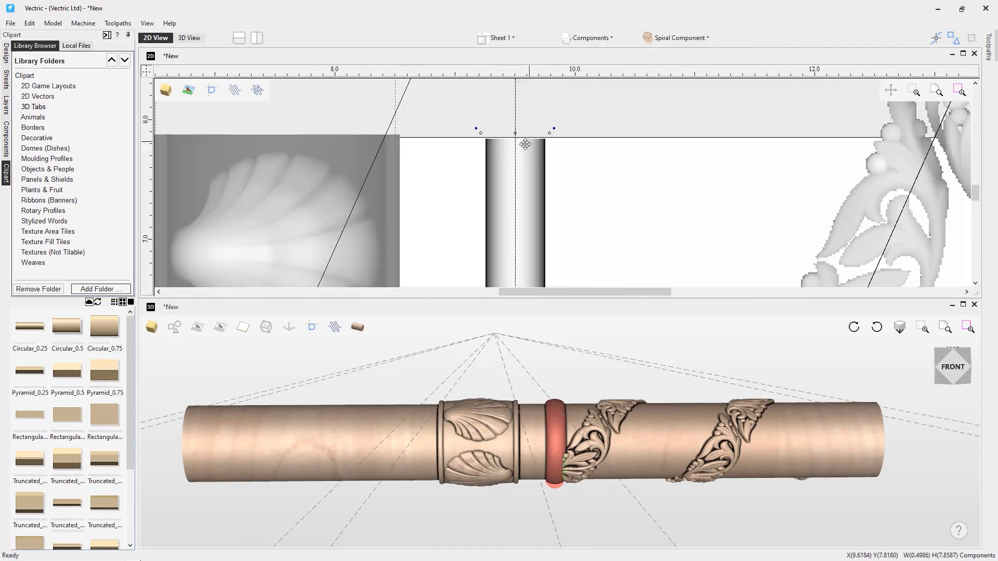
pyautogui.scroll(-8, 513, 148)
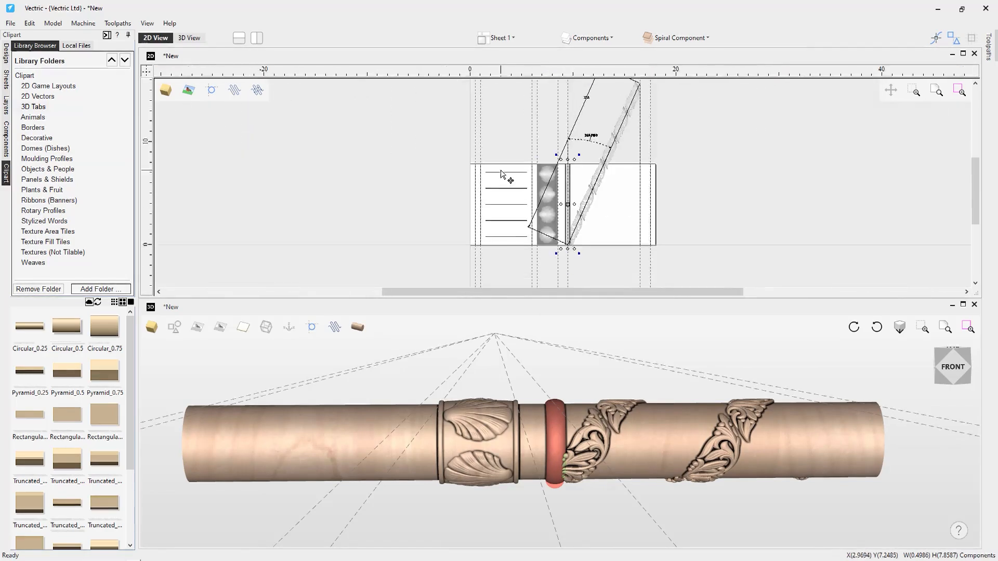
pyautogui.scroll(2, 553, 179)
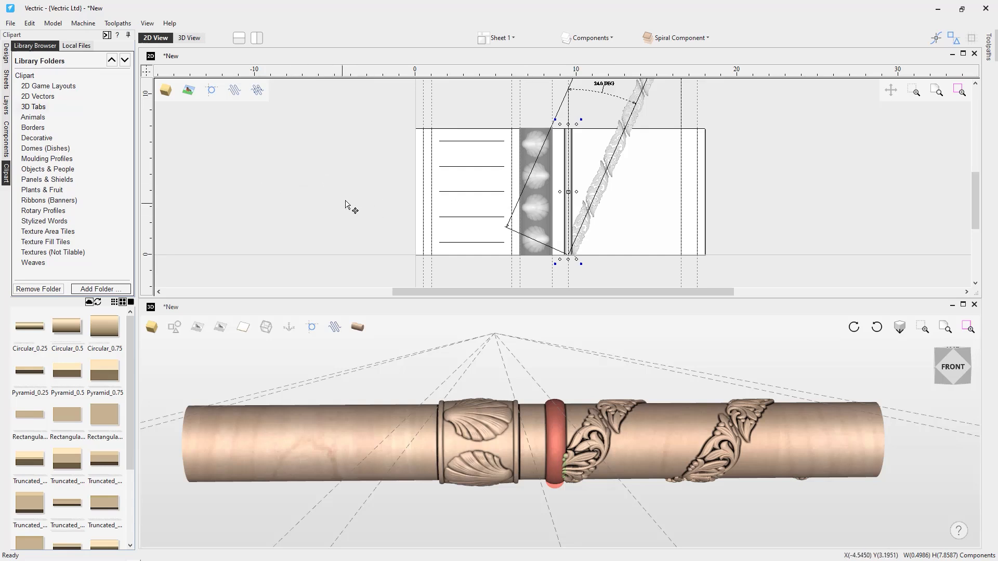
# Add a new component level named Wrapped Component 2 and move the Circular_0.5 component into it.
pyautogui.click(6, 141)
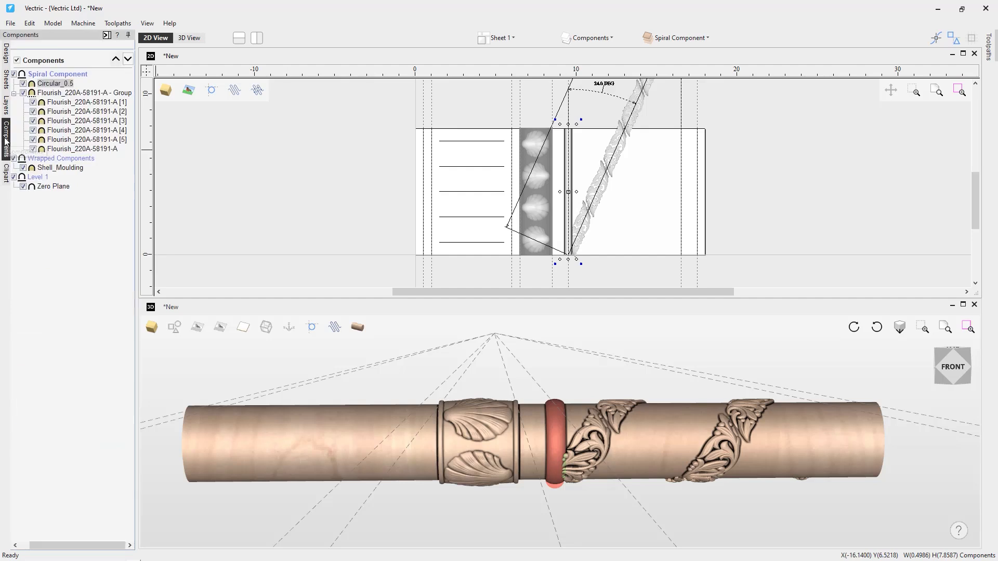
pyautogui.rightClick(58, 74)
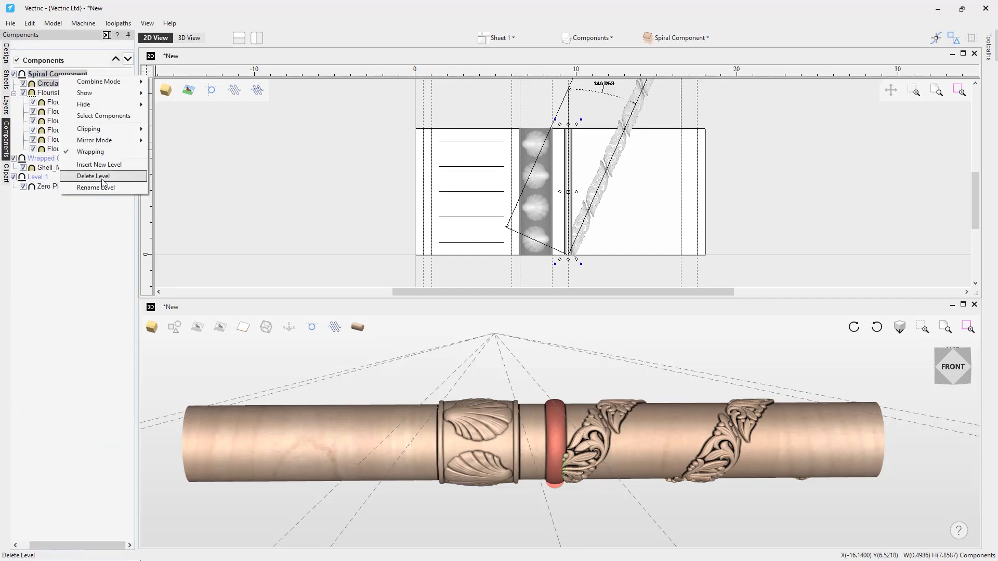
pyautogui.click(99, 164)
pyautogui.rightClick(45, 75)
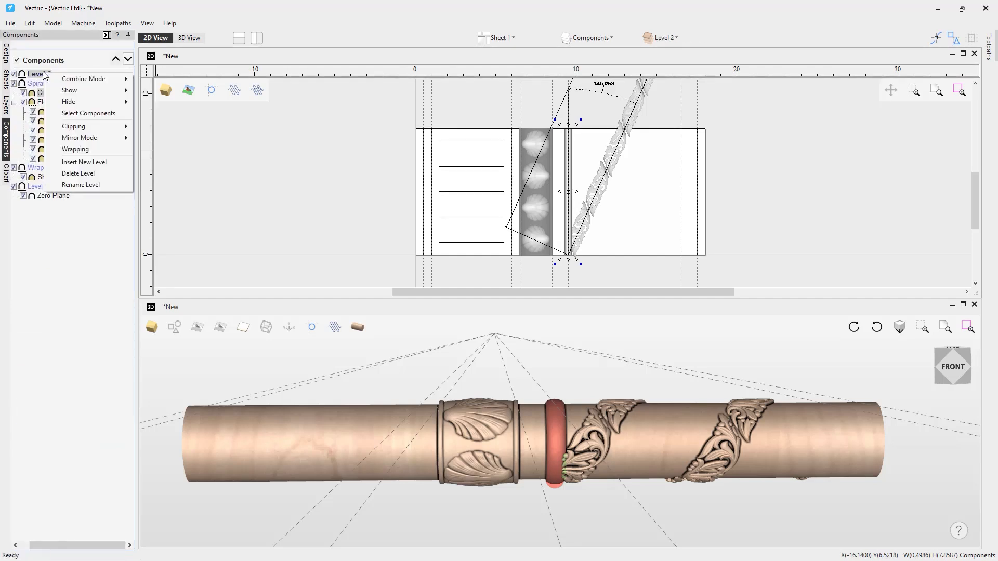
pyautogui.click(97, 185)
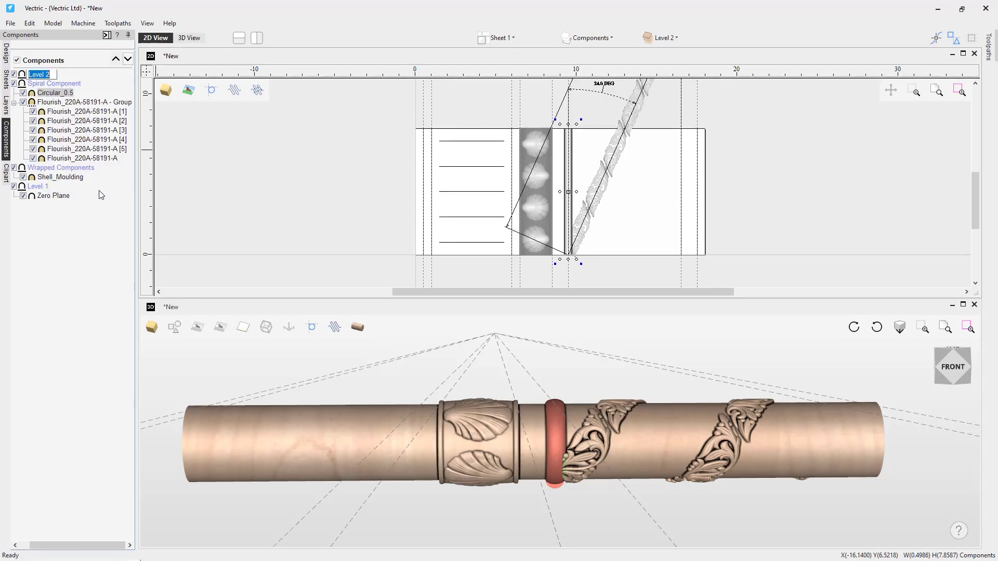
pyautogui.write('Wrapped Component')
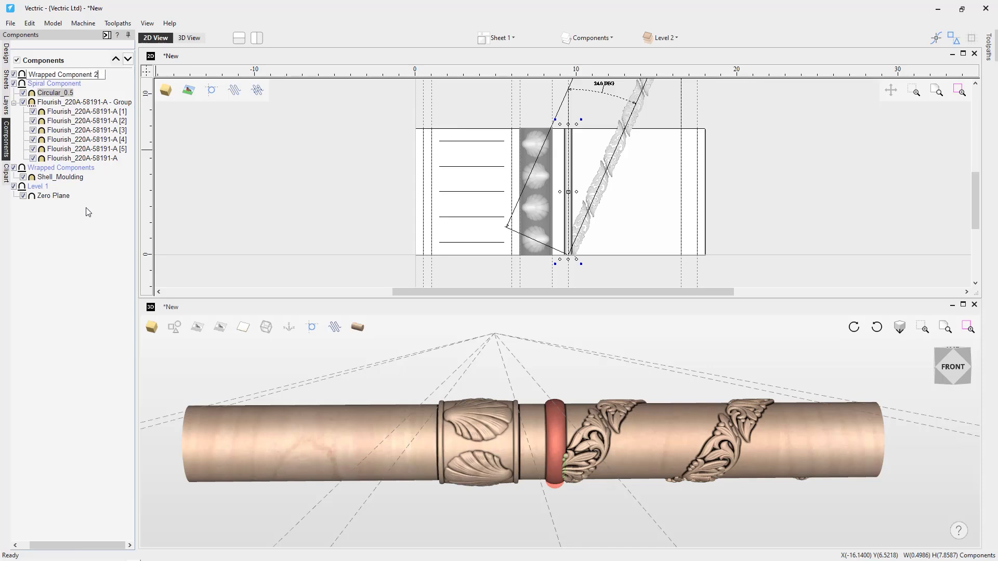
pyautogui.press('Return')
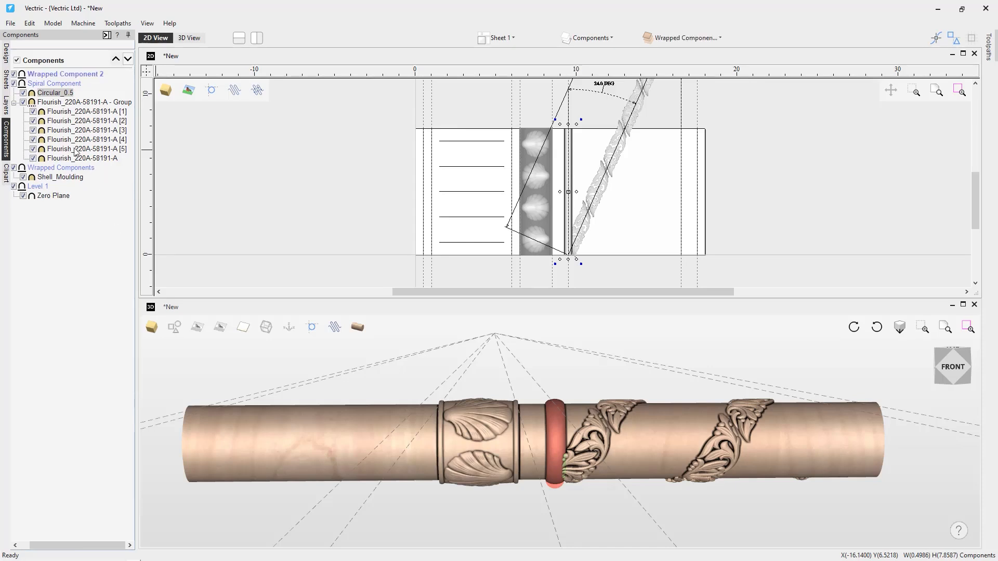
pyautogui.moveTo(68, 97); pyautogui.dragTo(91, 81)
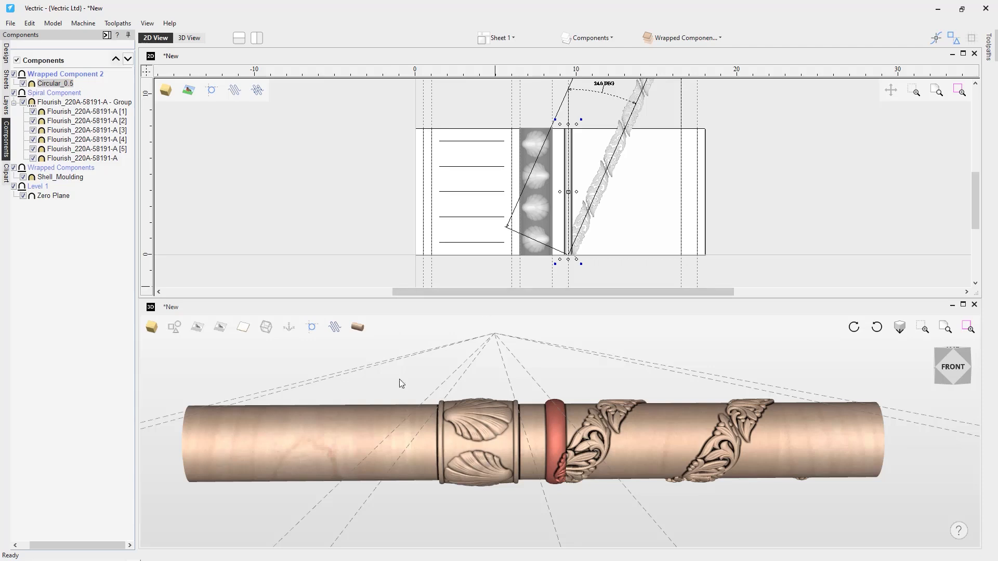
# Show the 3D model flat and check the height of the Shell_Moulding component.
pyautogui.click(358, 328)
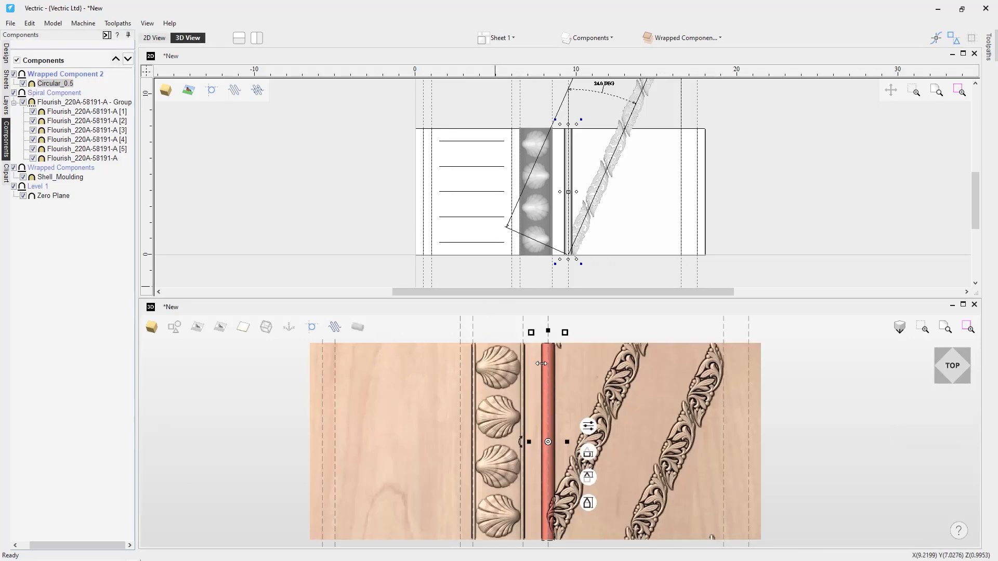
pyautogui.click(508, 395)
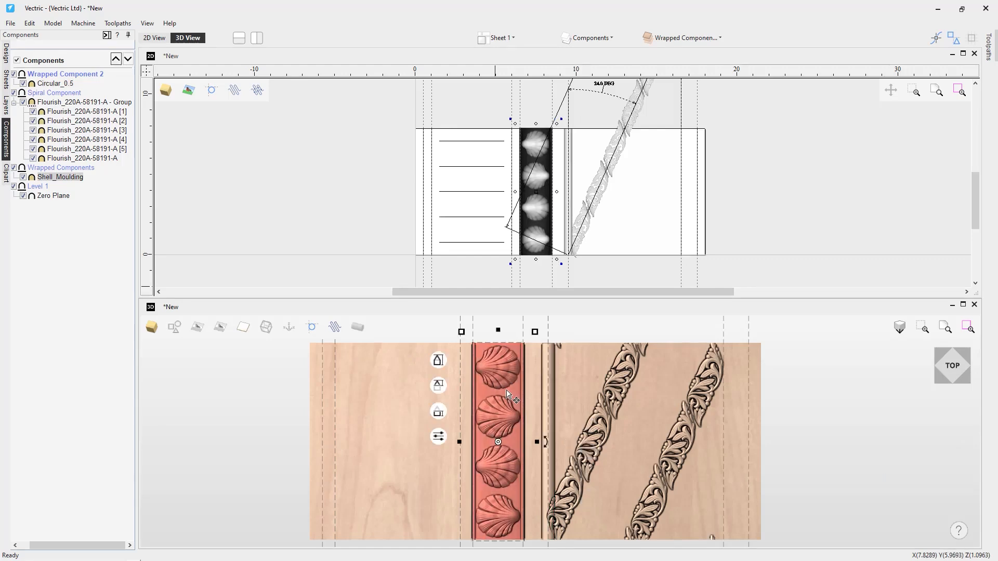
pyautogui.moveTo(440, 388)
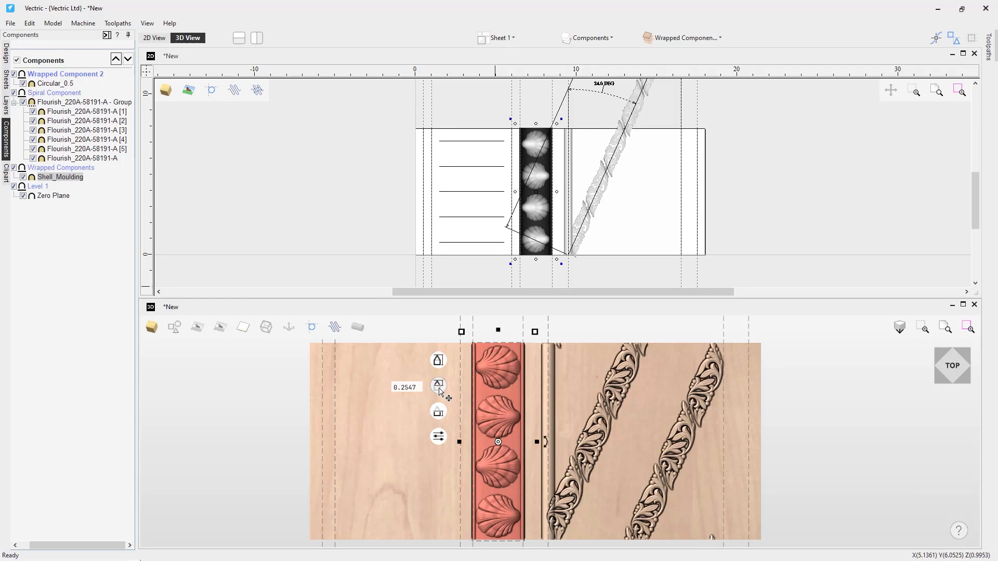
# Set the Circular_0.5 component's height to 0.1 and return the 3D model to its cylinder display.
pyautogui.click(553, 390)
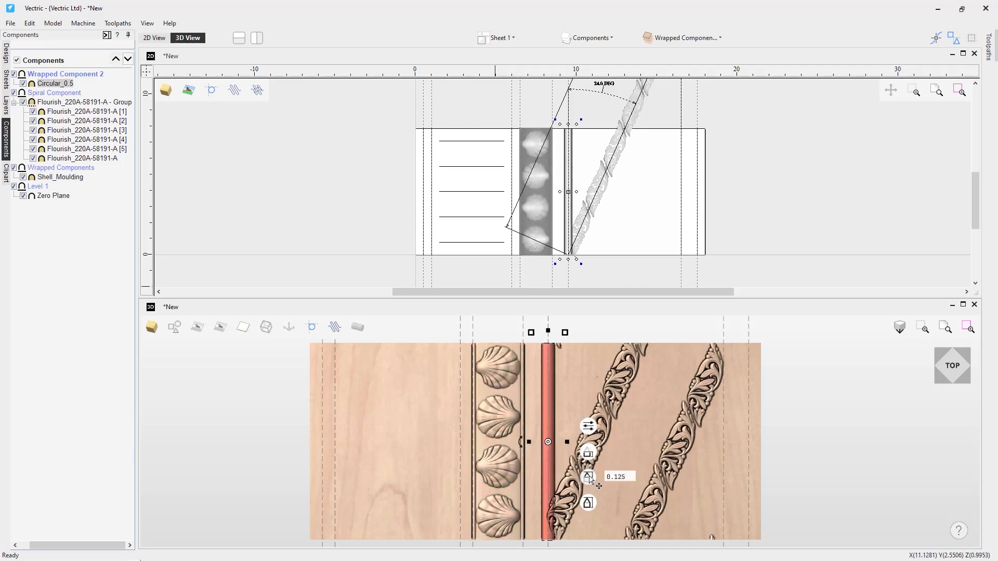
pyautogui.moveTo(616, 476)
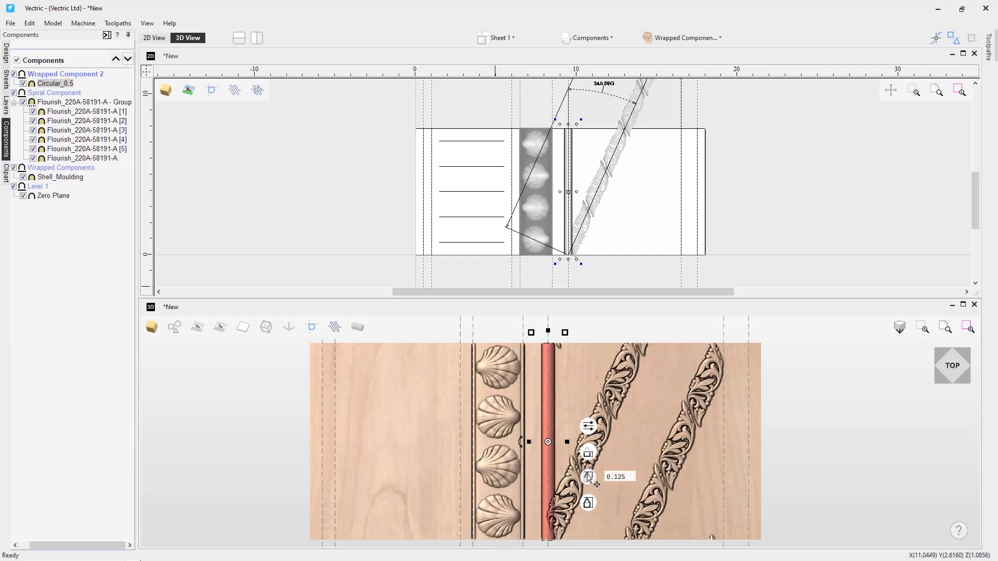
pyautogui.click(628, 473)
pyautogui.write('.1')
pyautogui.press('Return')
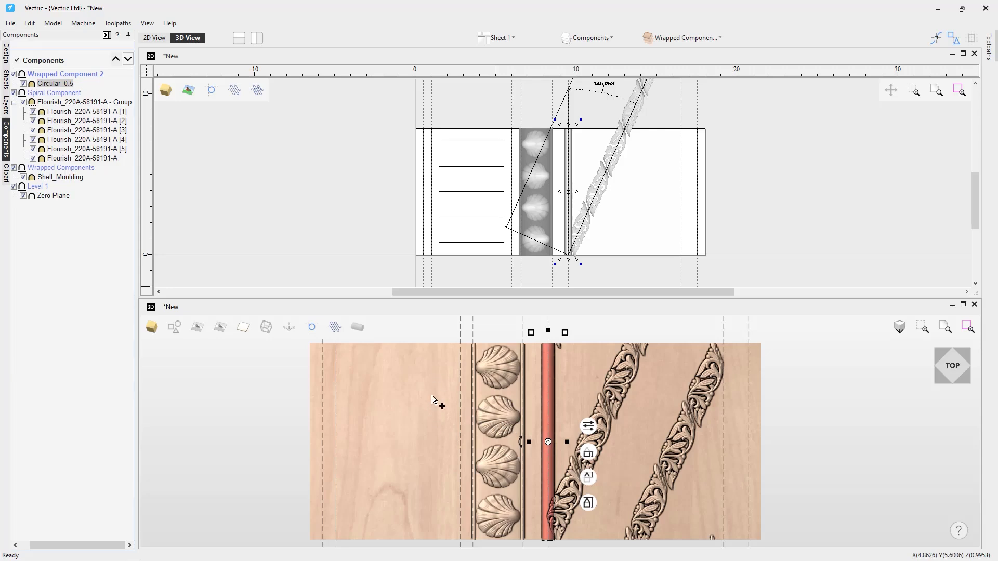
pyautogui.click(356, 328)
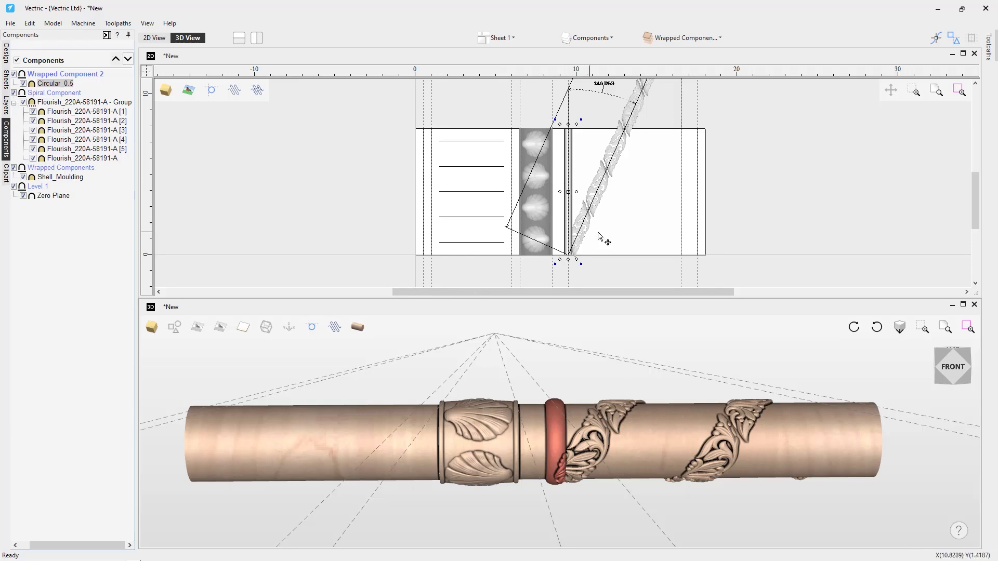
# Resize the selected Circular_0.5 component to a width of 0.75 inches and a height of 7.9 inches.
pyautogui.click(6, 57)
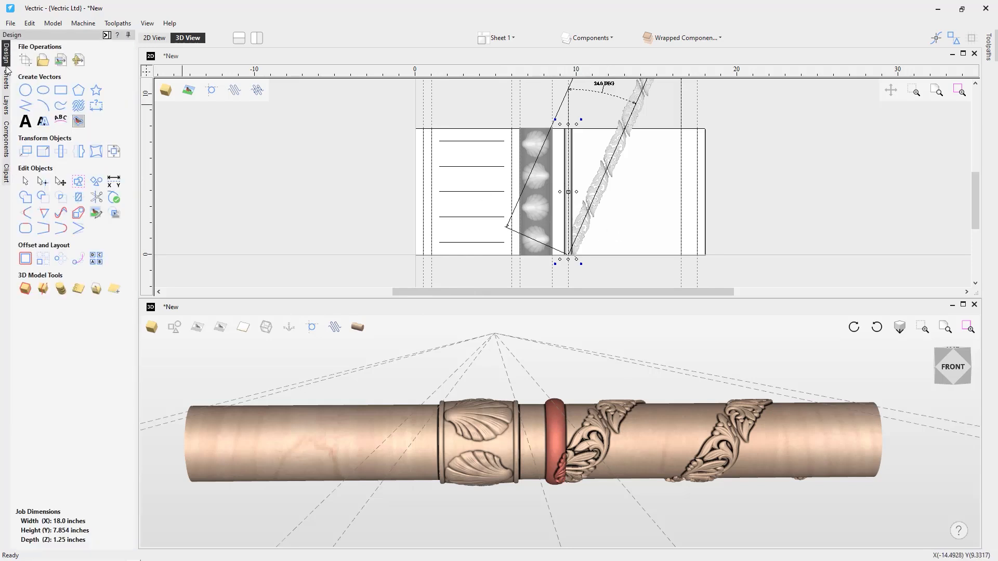
pyautogui.click(43, 155)
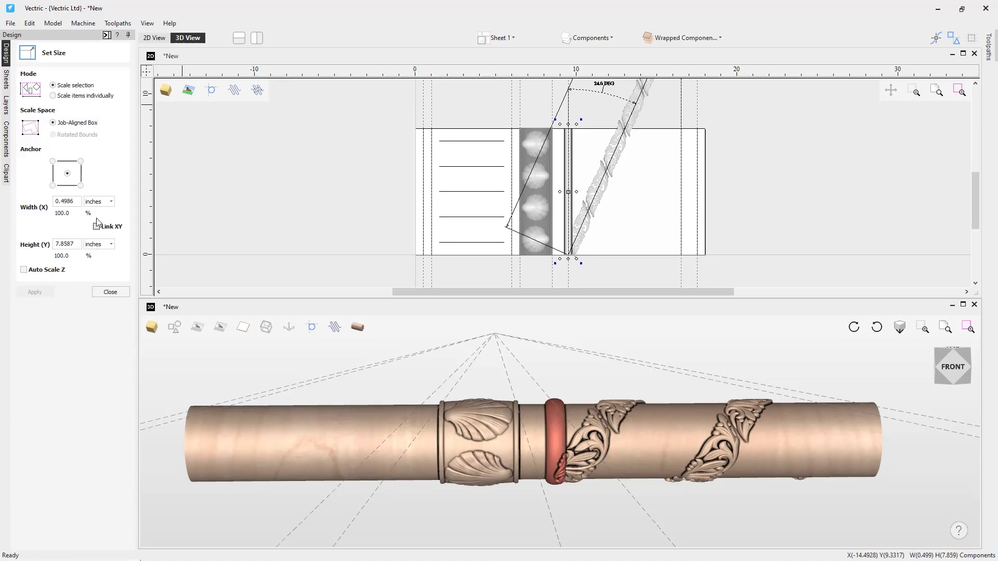
pyautogui.doubleClick(74, 202)
pyautogui.write('.75')
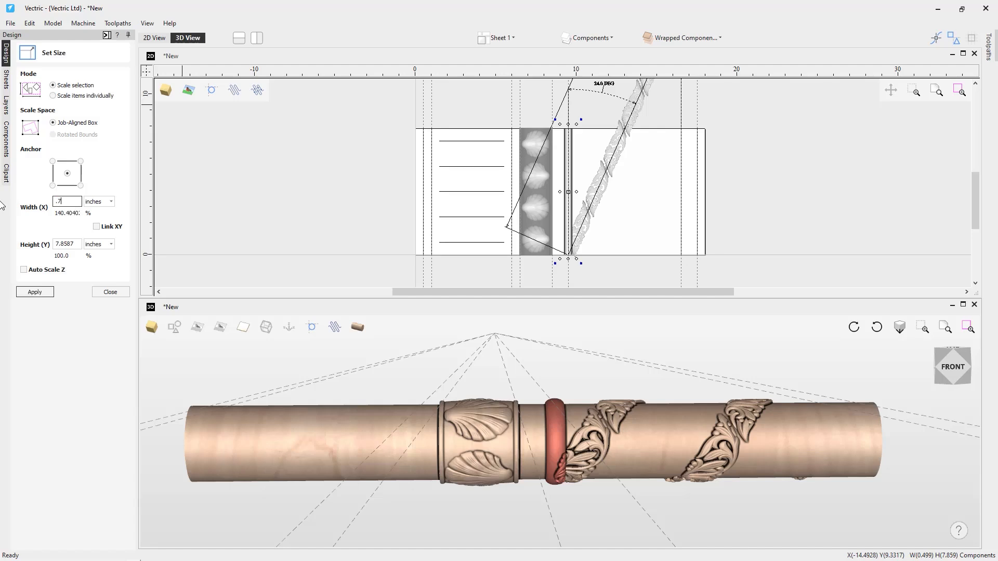
pyautogui.click(48, 294)
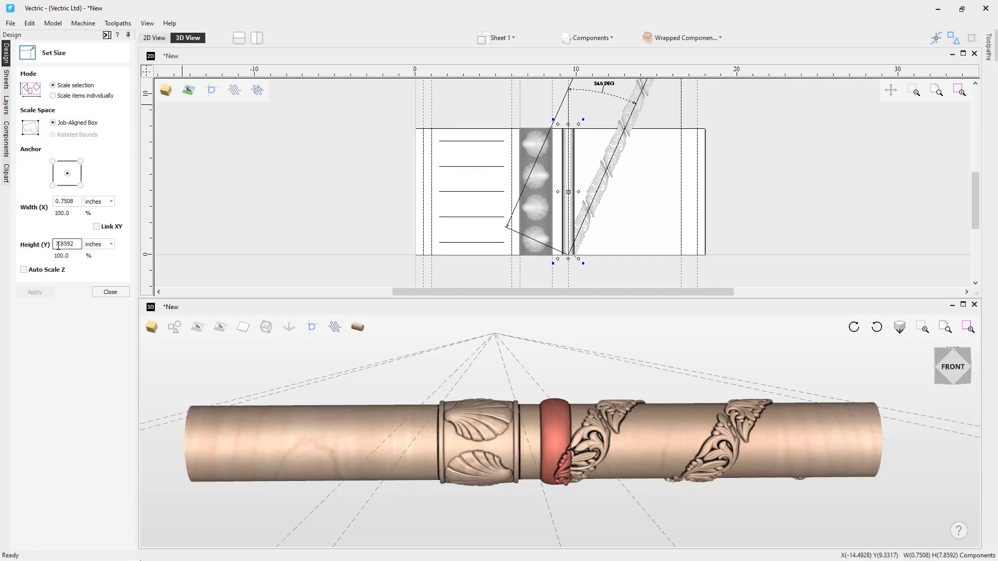
pyautogui.moveTo(77, 247); pyautogui.dragTo(42, 247)
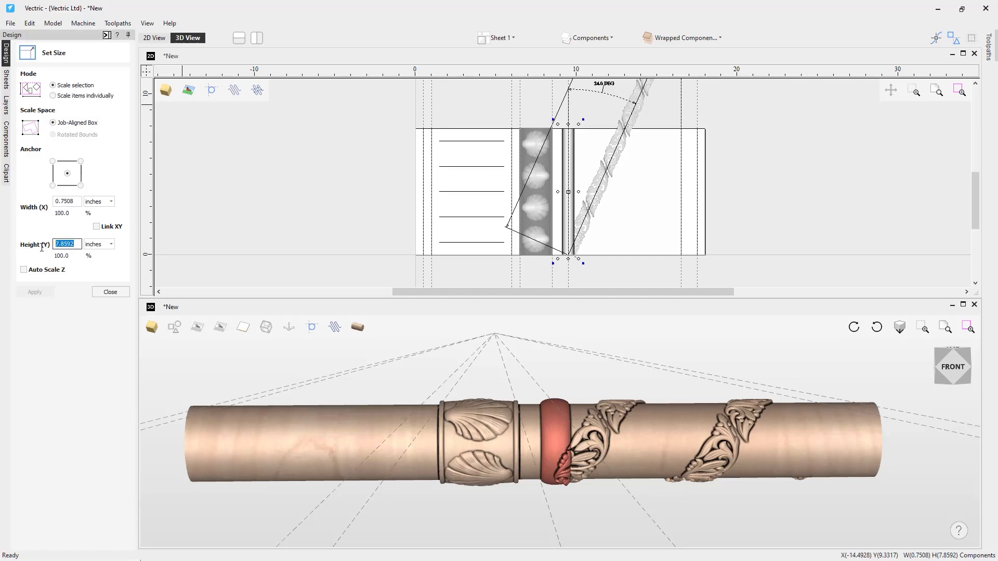
pyautogui.write('7.9')
pyautogui.click(44, 294)
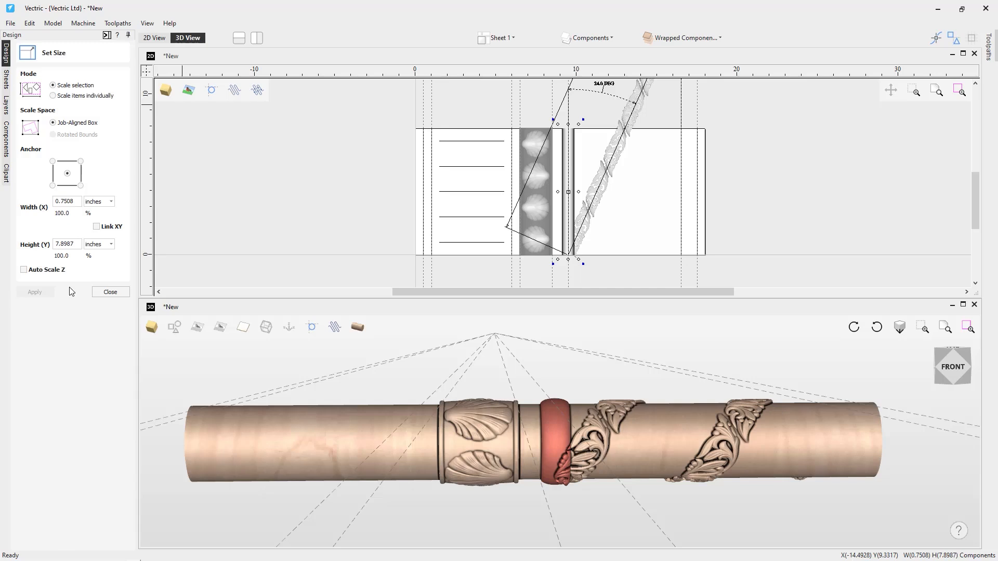
pyautogui.click(106, 293)
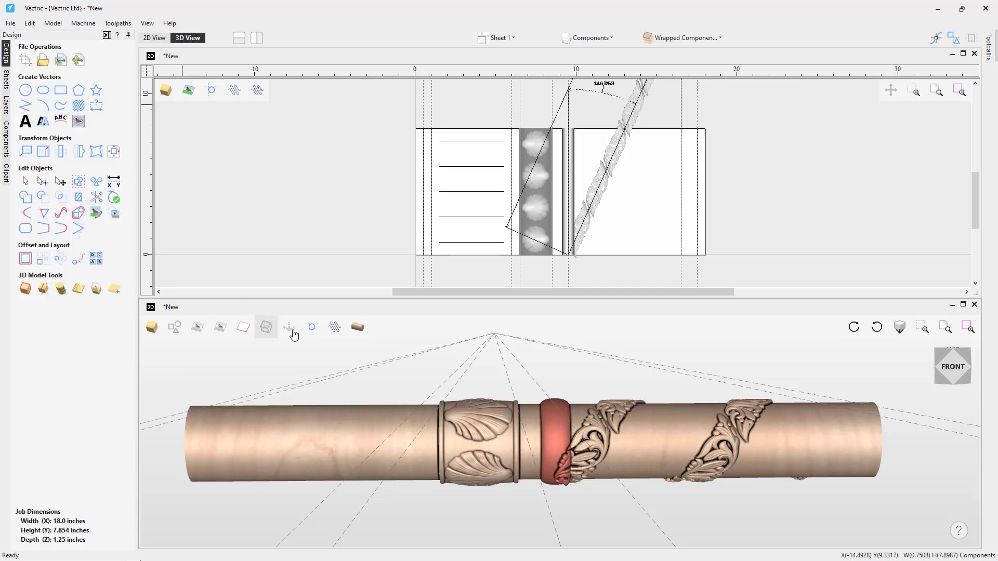
# Set the combine mode of the Wrapped Component 2 level to Merge and inspect where the bead ring meets the flourish.
pyautogui.moveTo(545, 453)
pyautogui.mouseDown()
pyautogui.moveTo(543, 444)
pyautogui.moveTo(554, 454)
pyautogui.mouseUp()
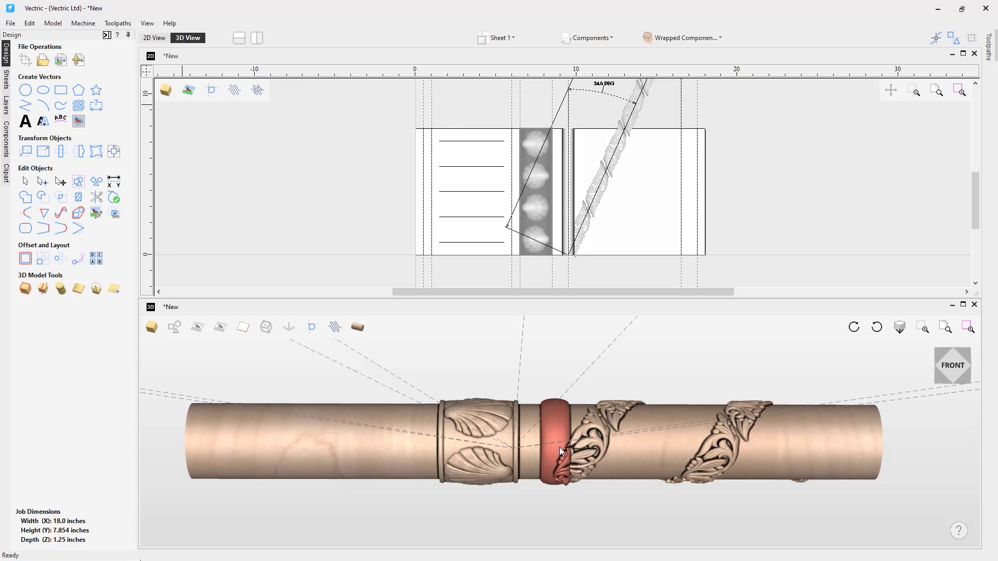
pyautogui.moveTo(544, 446); pyautogui.dragTo(545, 450)
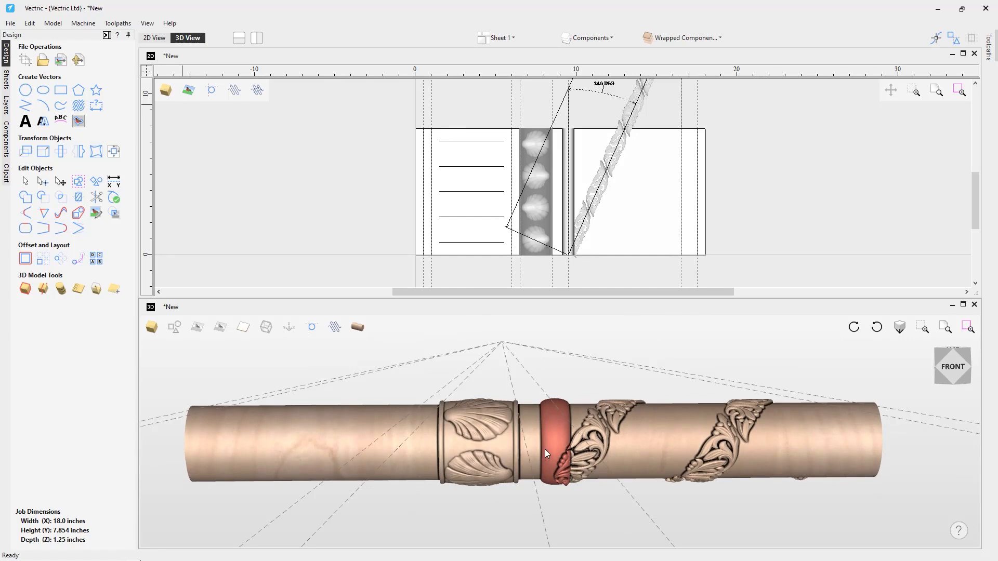
pyautogui.click(6, 140)
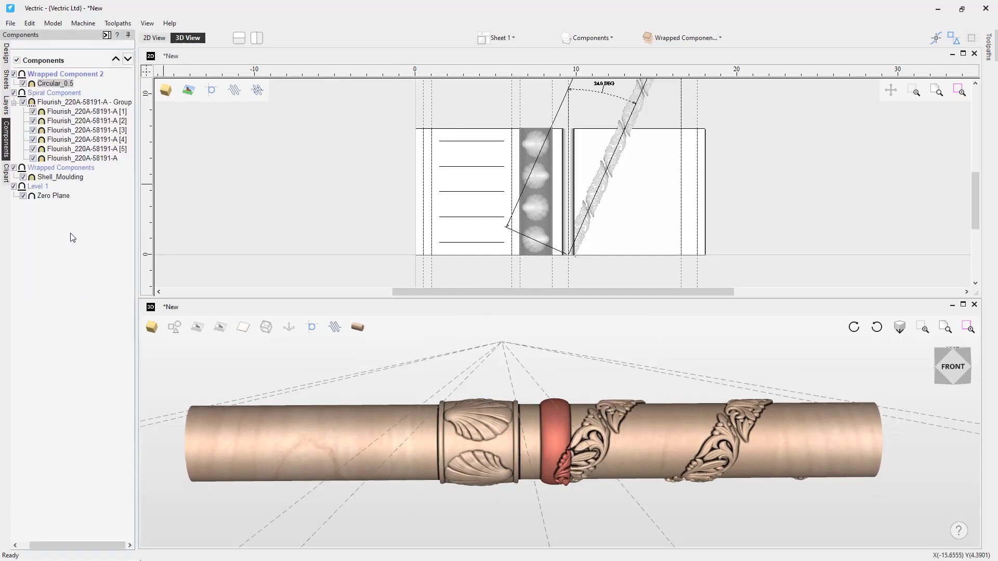
pyautogui.rightClick(68, 76)
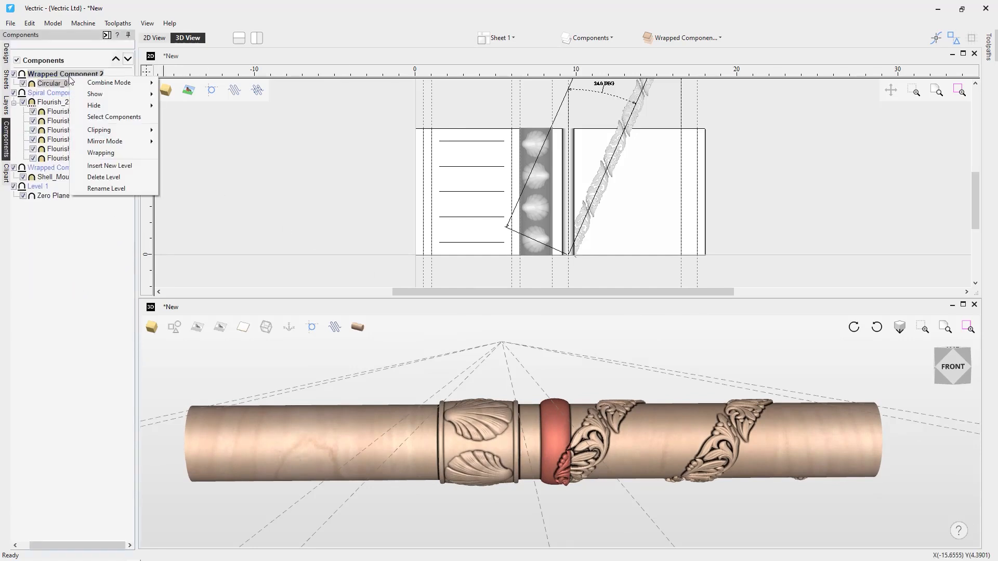
pyautogui.moveTo(137, 83)
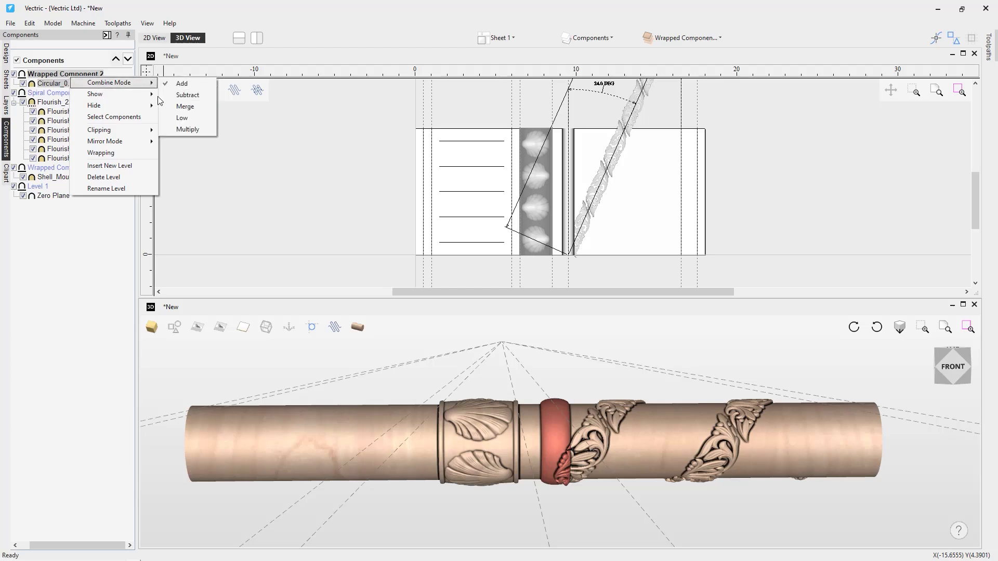
pyautogui.click(195, 108)
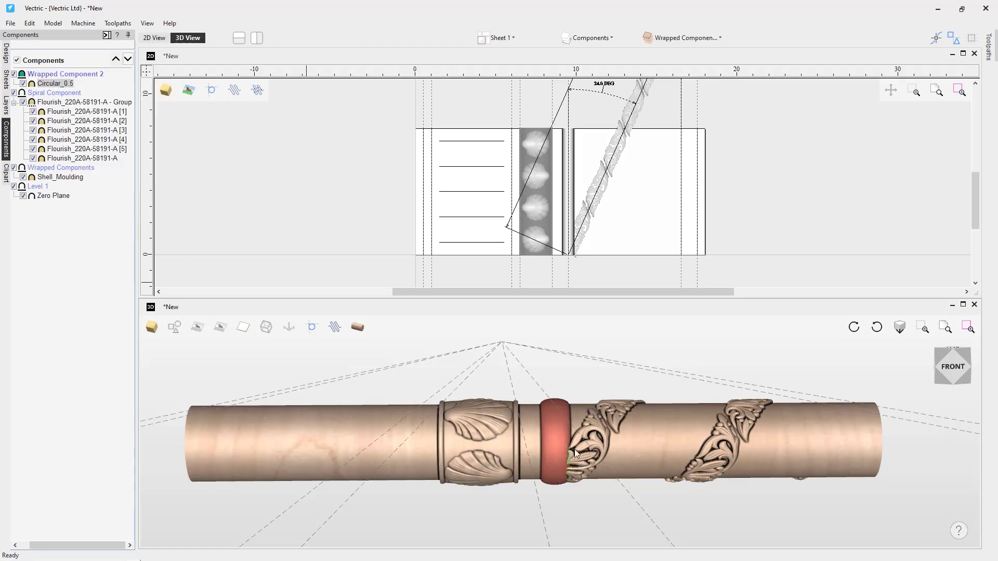
pyautogui.moveTo(553, 438)
pyautogui.mouseDown()
pyautogui.moveTo(556, 473)
pyautogui.moveTo(551, 451)
pyautogui.mouseUp()
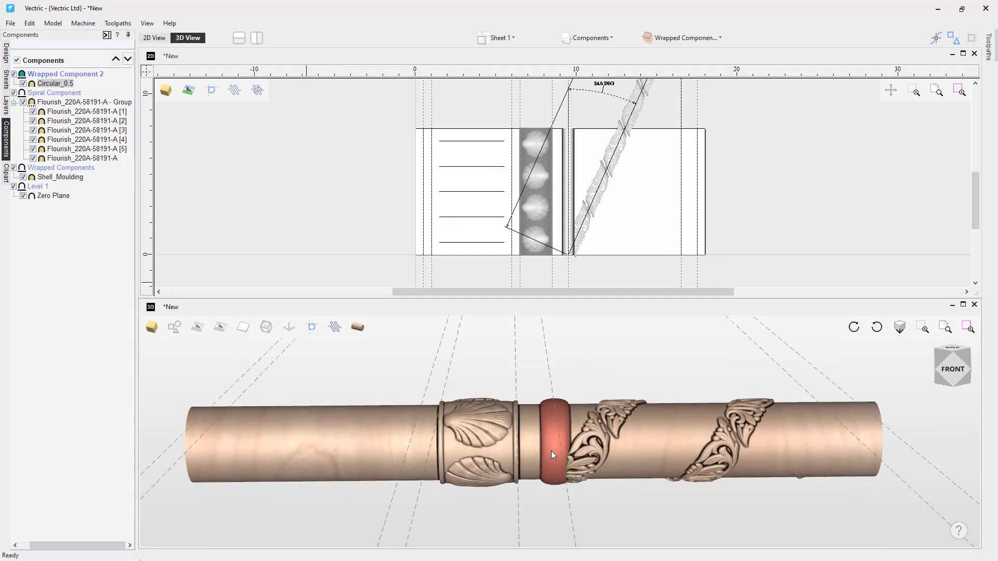
pyautogui.moveTo(573, 440); pyautogui.dragTo(581, 460)
# Copy the Circular_0.5 component onto the guide line at the far end of the spiral and check both rings on the cylinder.
pyautogui.click(357, 327)
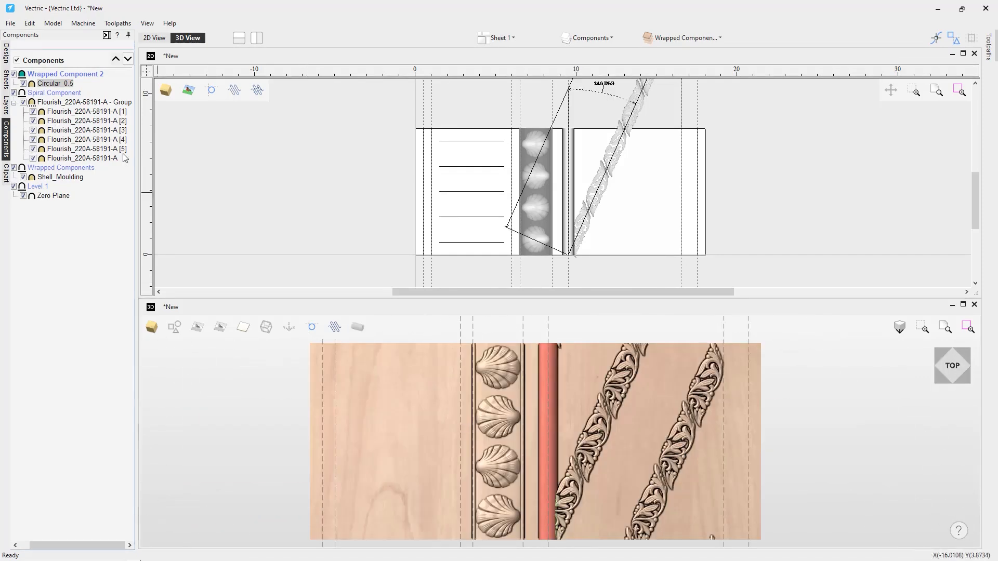
pyautogui.click(574, 171)
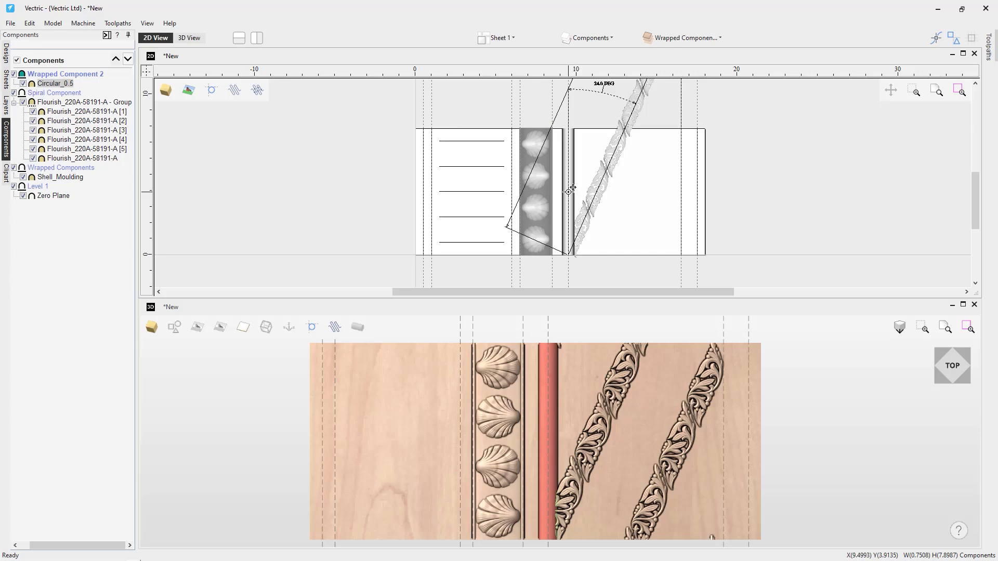
pyautogui.moveTo(573, 188); pyautogui.dragTo(679, 196)
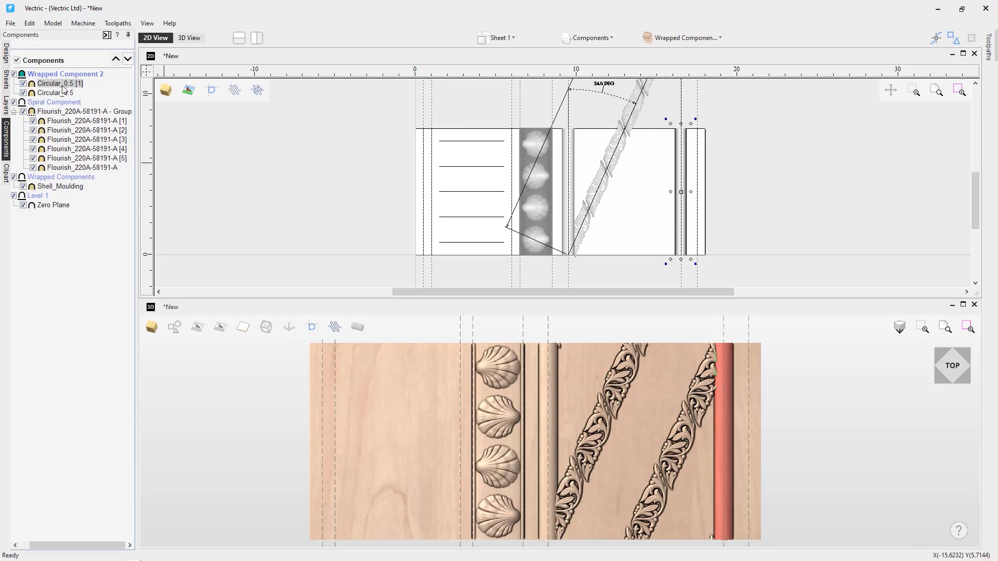
pyautogui.click(76, 77)
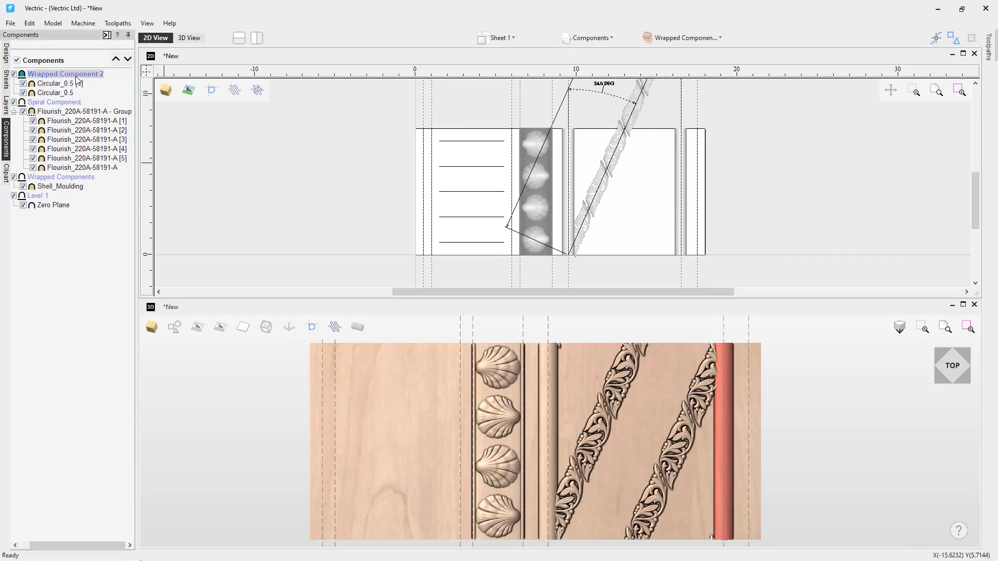
pyautogui.click(359, 328)
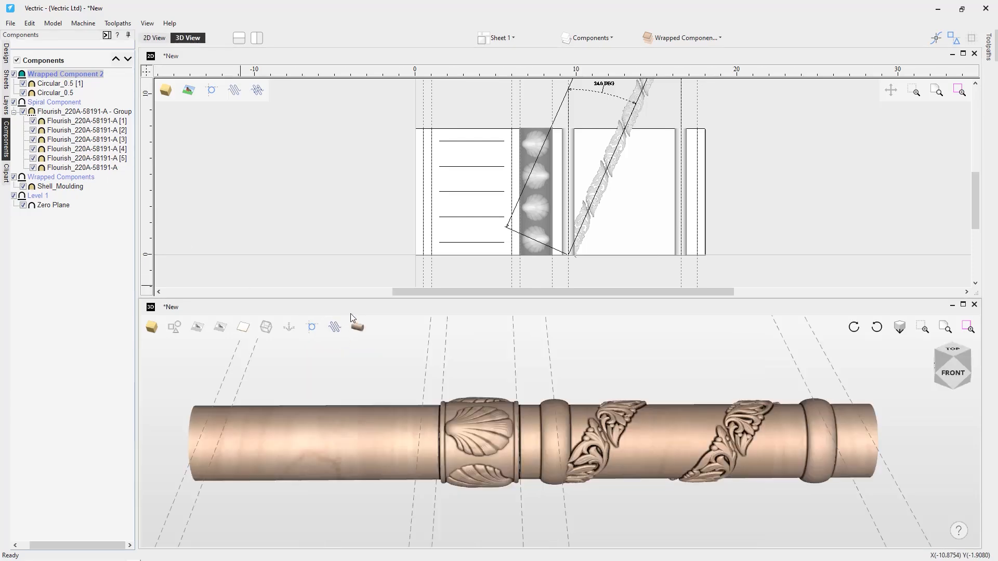
pyautogui.moveTo(558, 416); pyautogui.dragTo(510, 428)
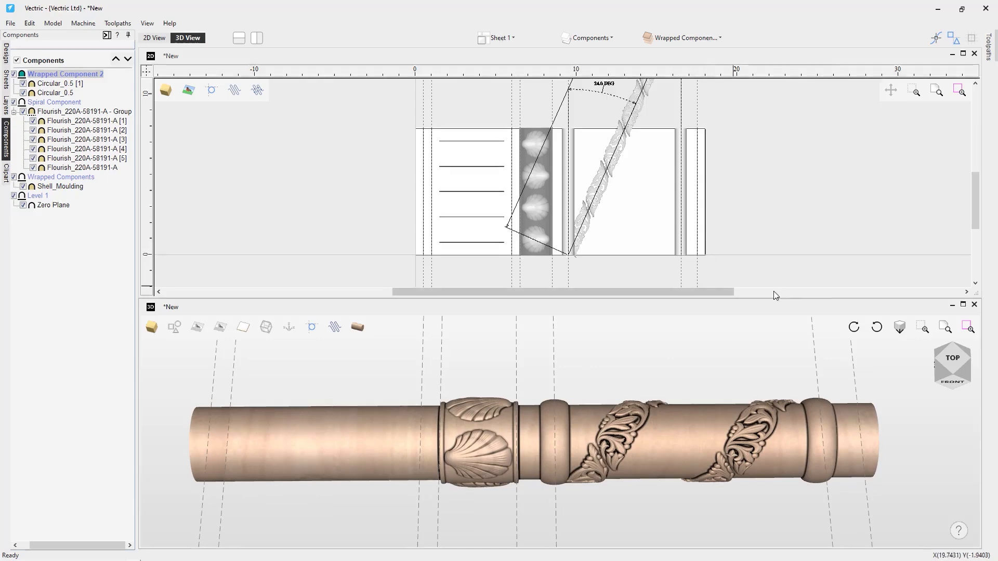
# Maximize the 2D view, fit the artwork in it and switch to the toolpath layout.
pyautogui.click(963, 54)
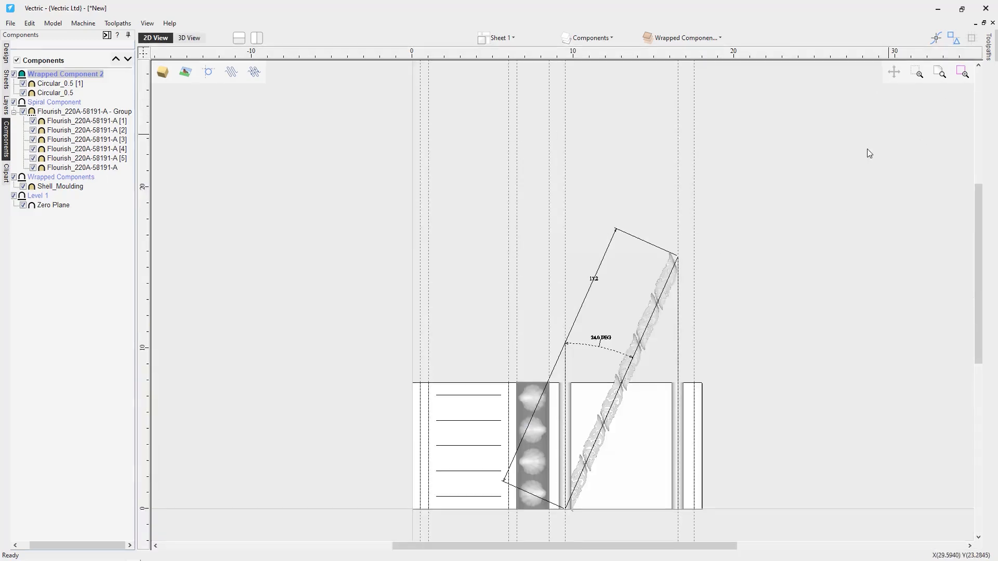
pyautogui.press('F6')
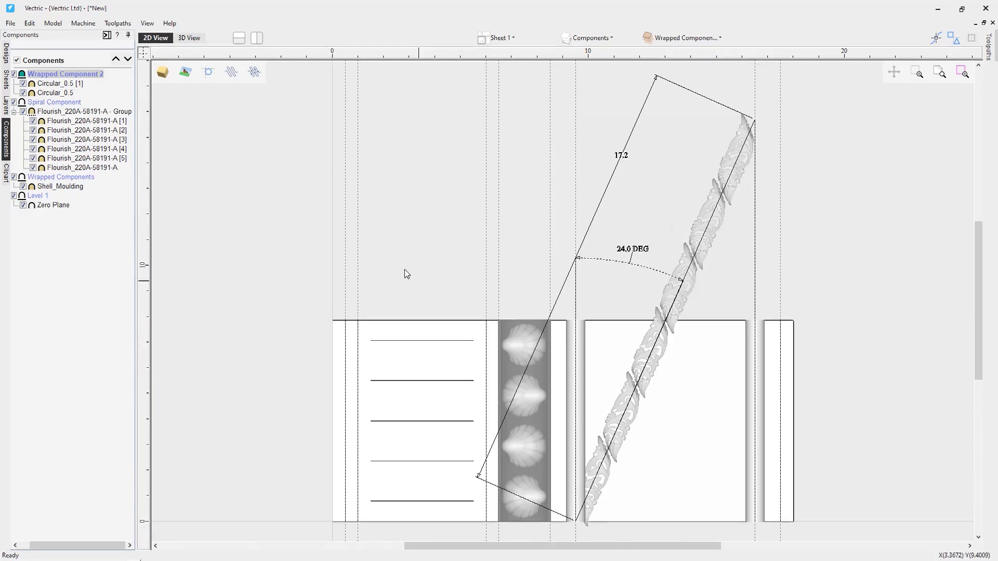
pyautogui.click(106, 35)
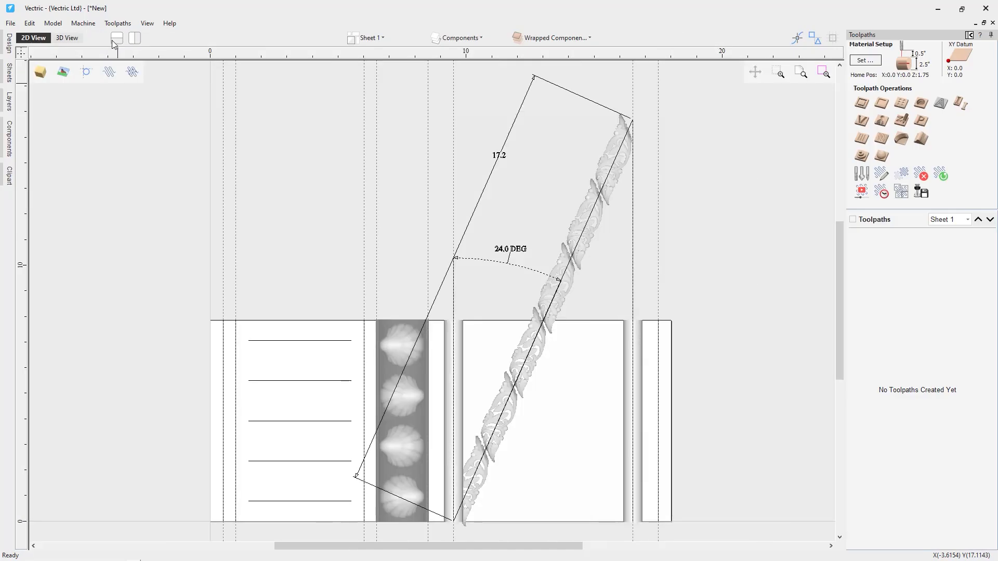
# Review the material setup's diameter, Z-zero, model position, rapid gaps and home position, and accept it.
pyautogui.click(864, 61)
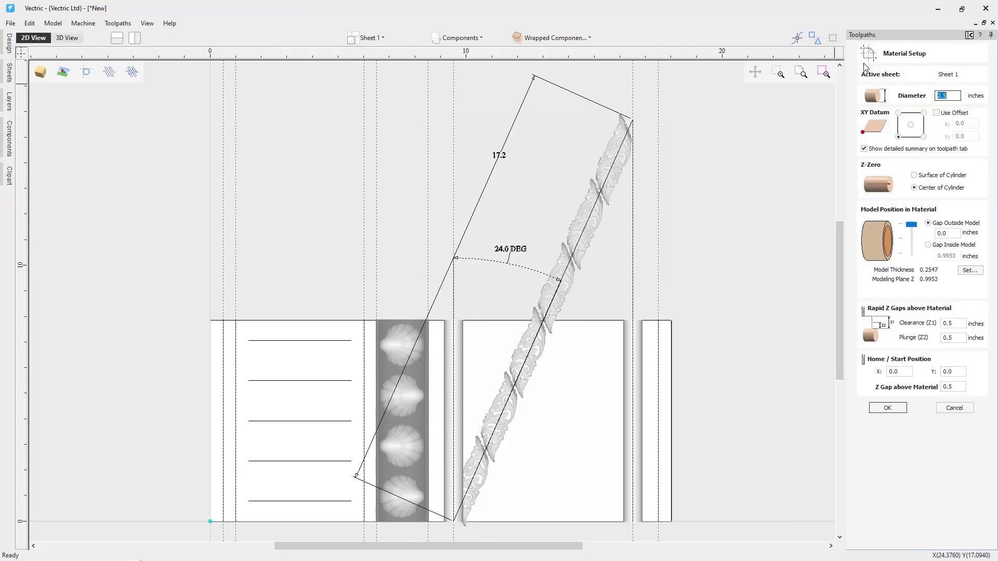
pyautogui.click(950, 98)
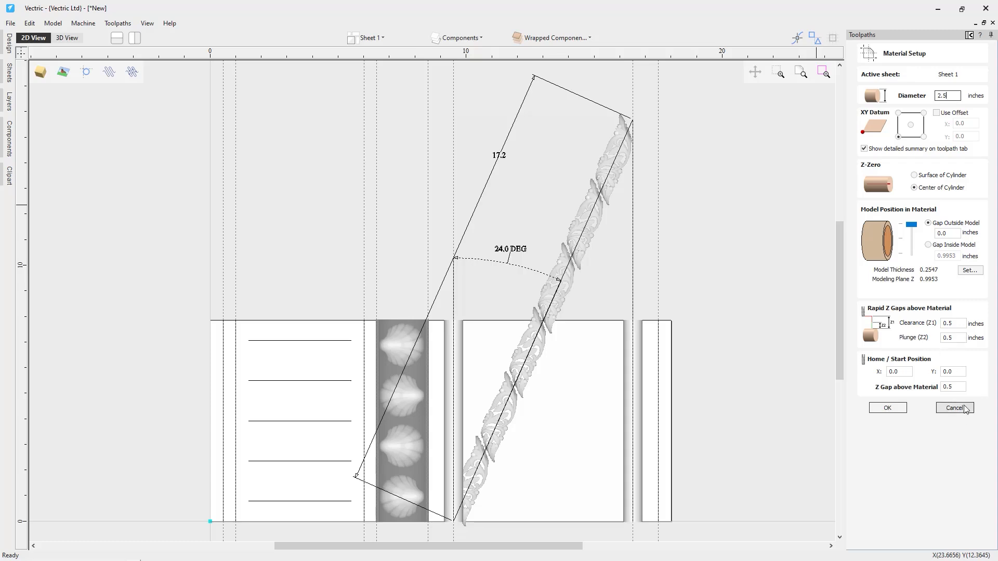
pyautogui.click(961, 387)
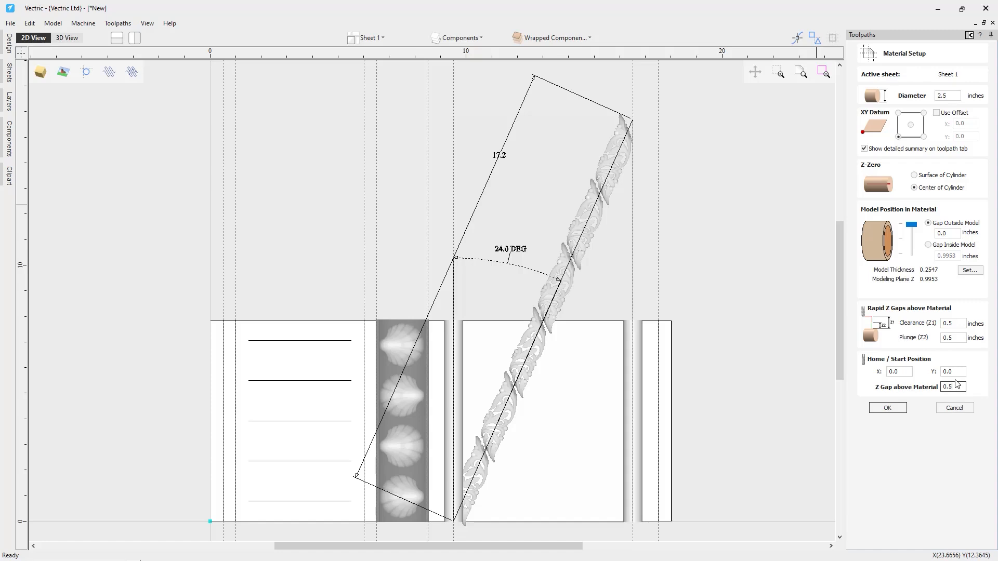
pyautogui.click(887, 408)
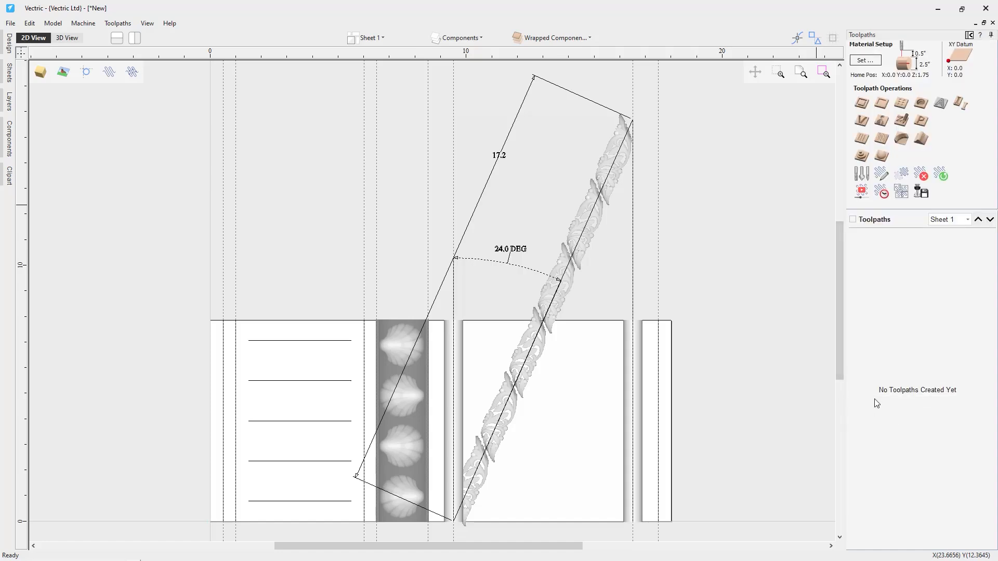
# Show the 3D model flat, start a rough machining toolpath and check the cutting parameters of the 1/4" end mill.
pyautogui.click(72, 42)
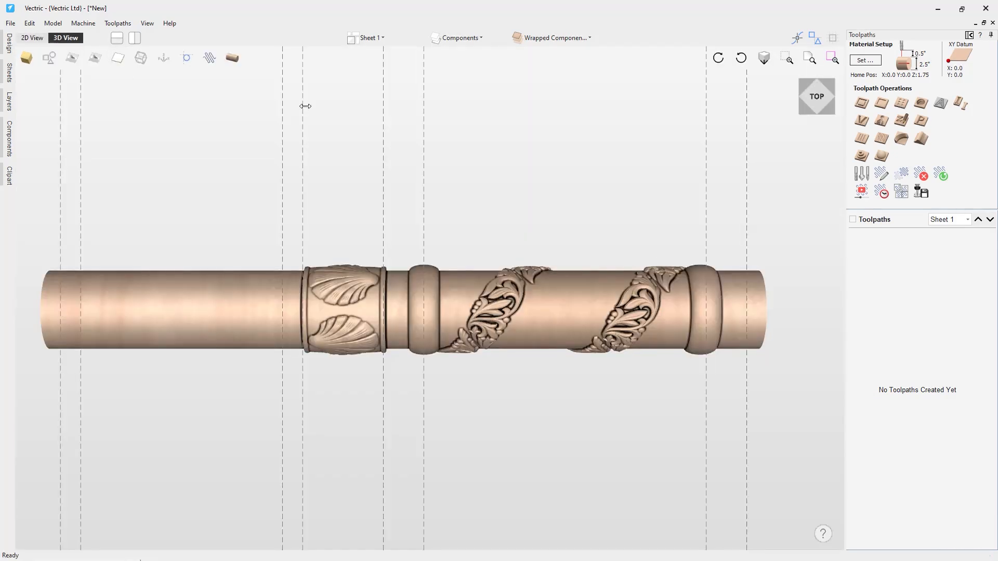
pyautogui.click(232, 58)
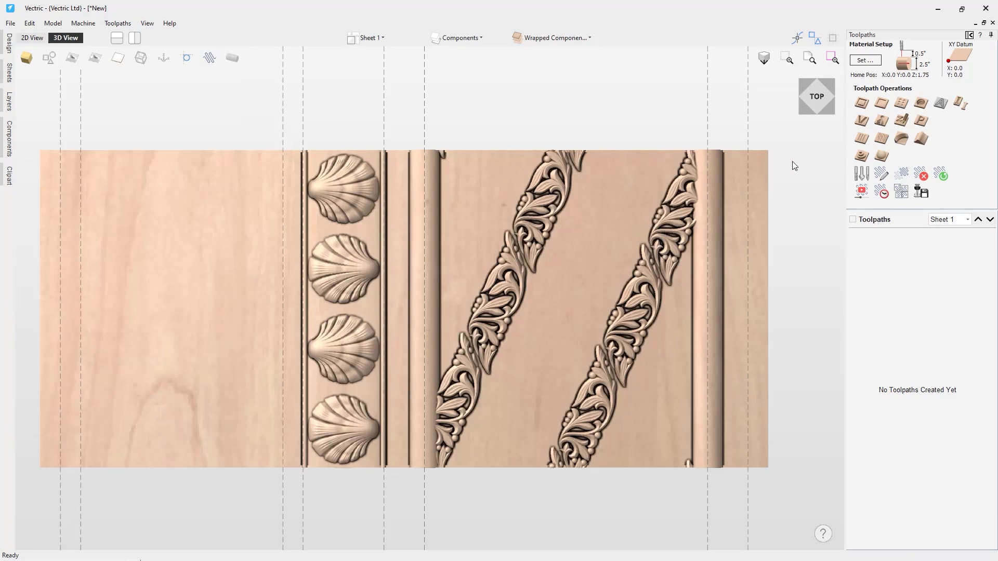
pyautogui.click(862, 157)
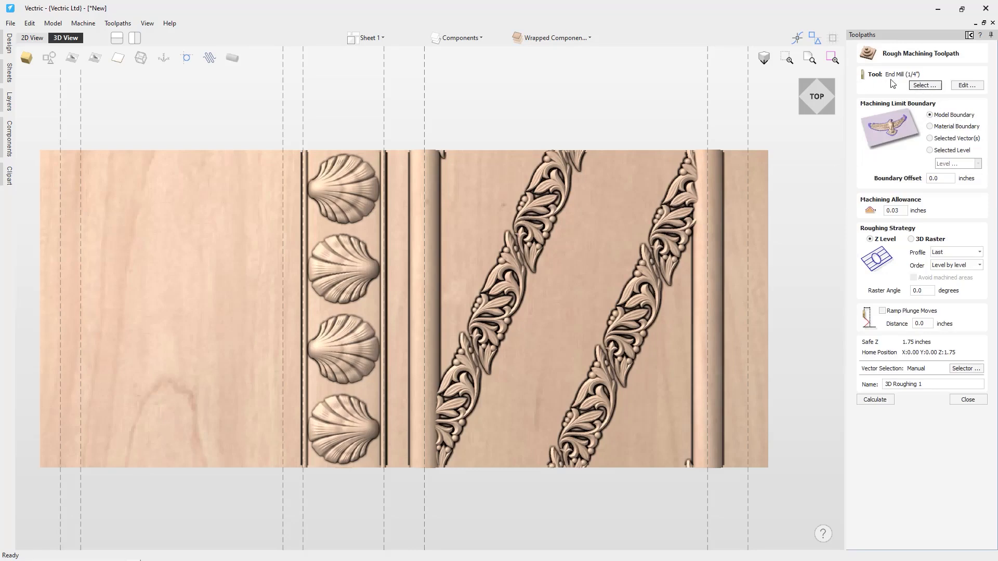
pyautogui.click(926, 85)
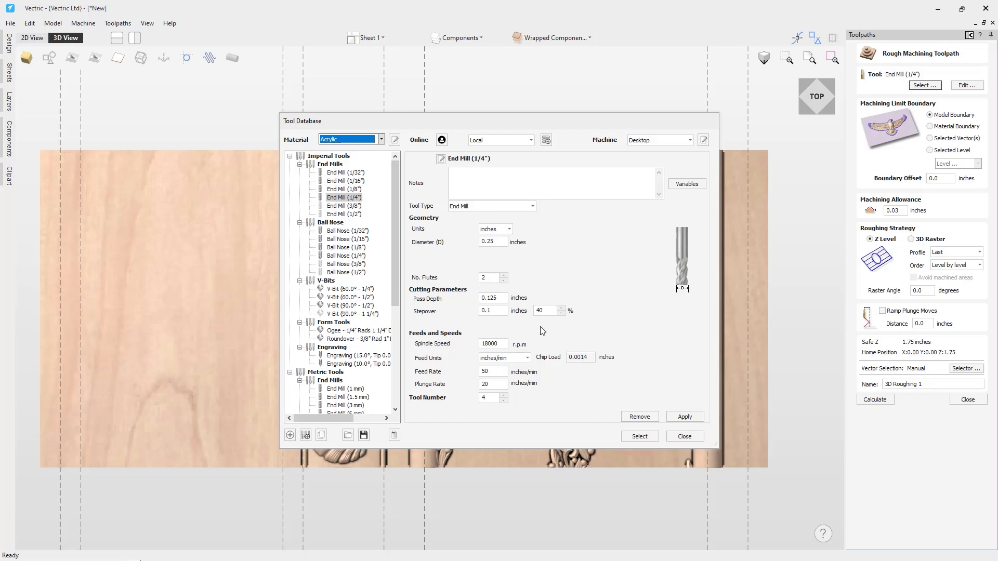
pyautogui.click(672, 438)
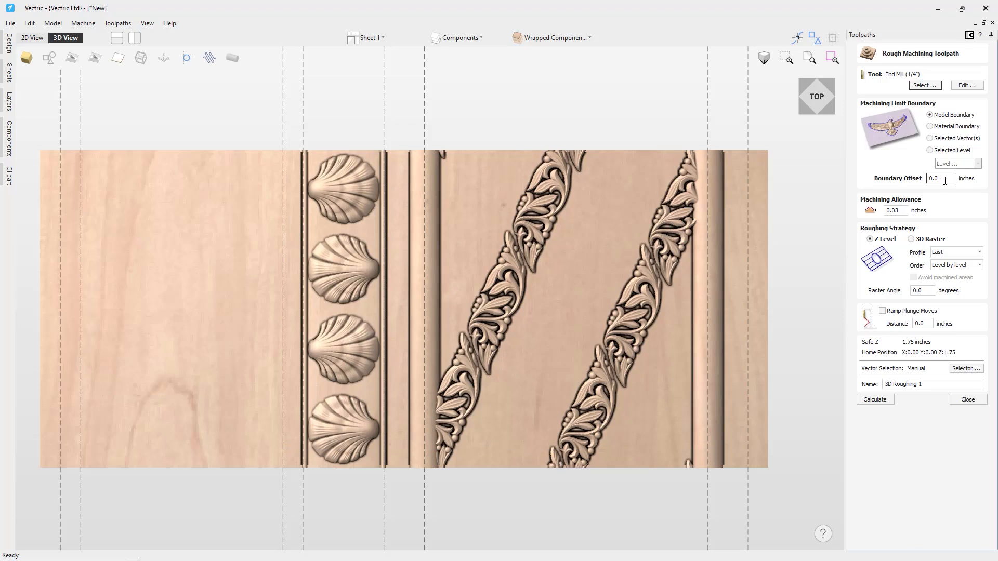
# Keep the 0.03-inch machining allowance and Z Level strategy, name the roughing toolpath 3D Roughing - 0.25 EM and calculate it.
pyautogui.click(905, 211)
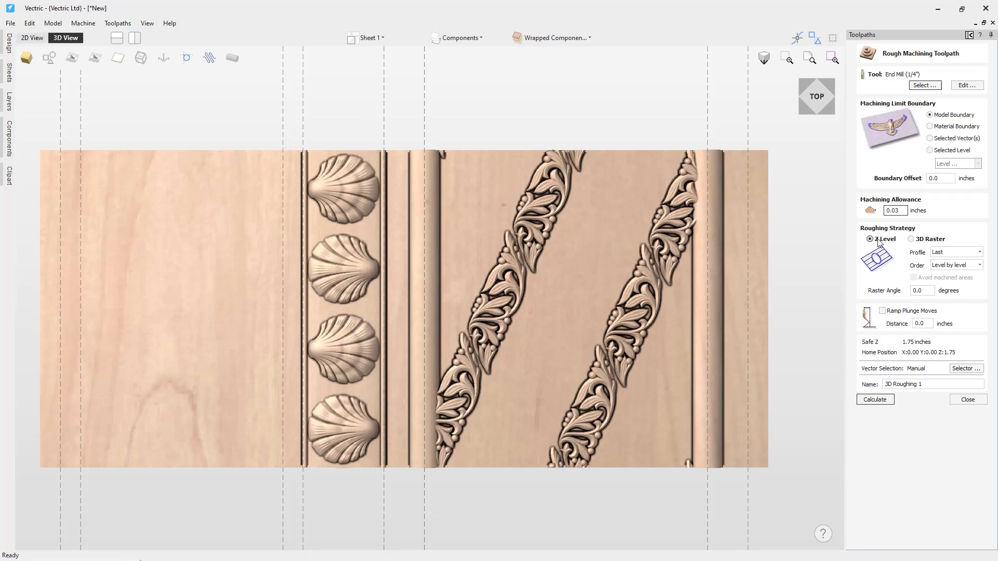
pyautogui.click(959, 256)
pyautogui.click(961, 270)
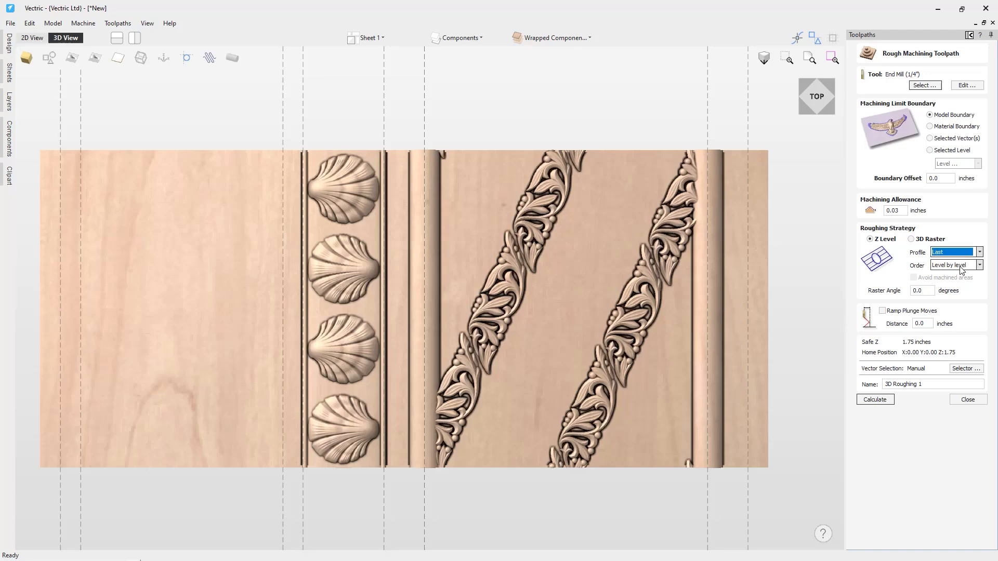
pyautogui.click(917, 290)
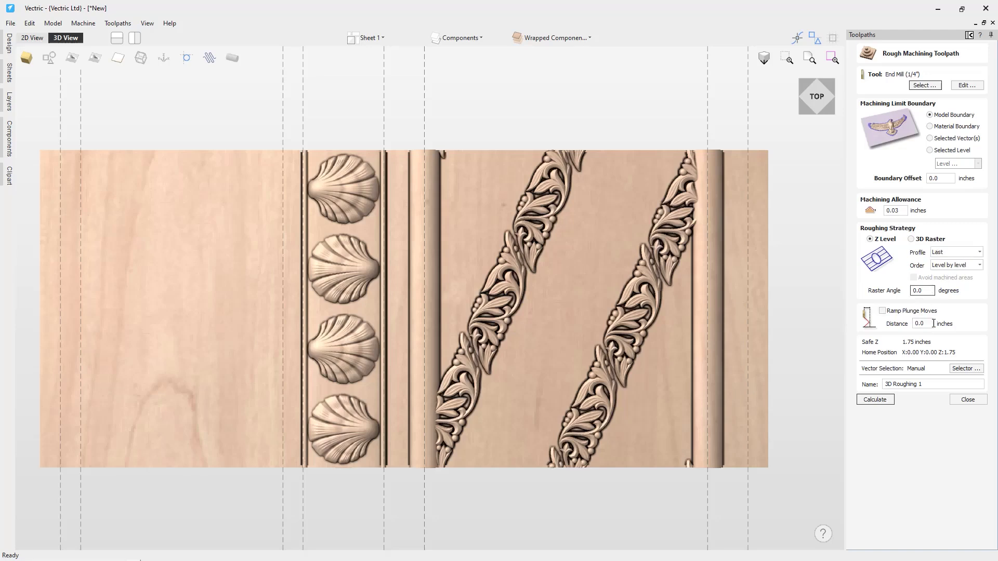
pyautogui.click(930, 385)
pyautogui.press('BackSpace')
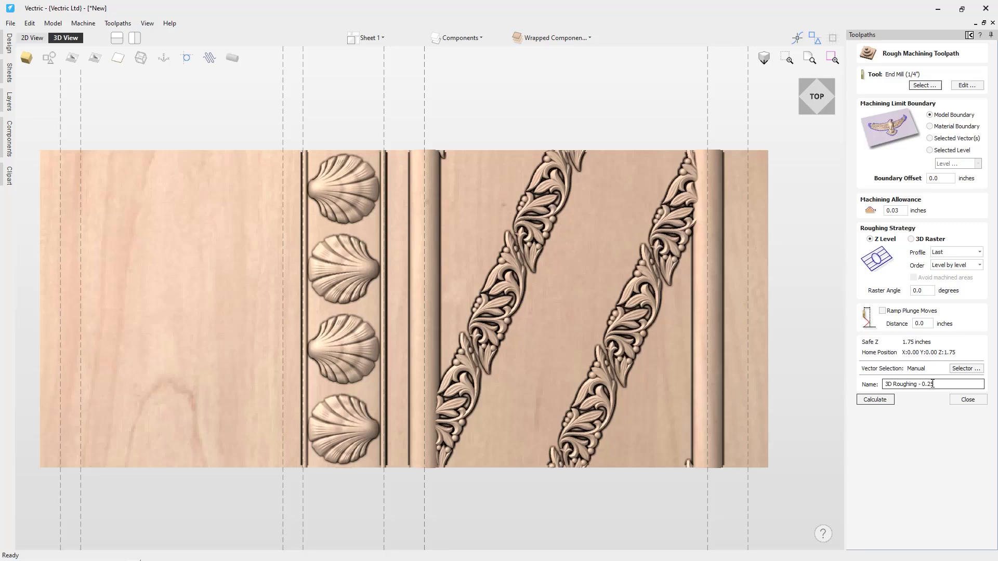
pyautogui.press('BackSpace')
pyautogui.press('BackSpace')
pyautogui.write('5')
pyautogui.click(877, 400)
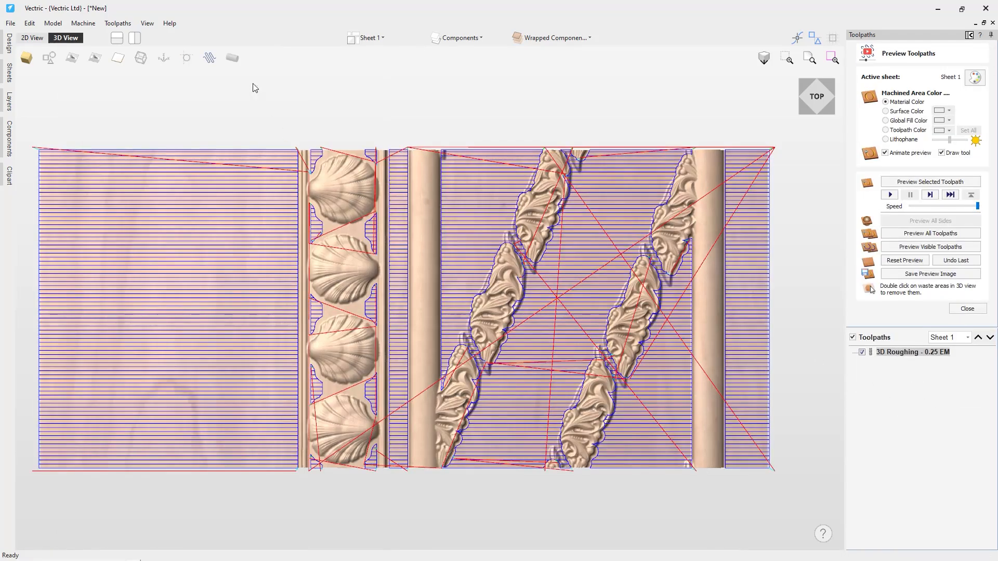
# Wrap the model around the cylinder, reset the preview, simulate the roughing toolpath and inspect the rough cut before leaving the preview.
pyautogui.click(233, 58)
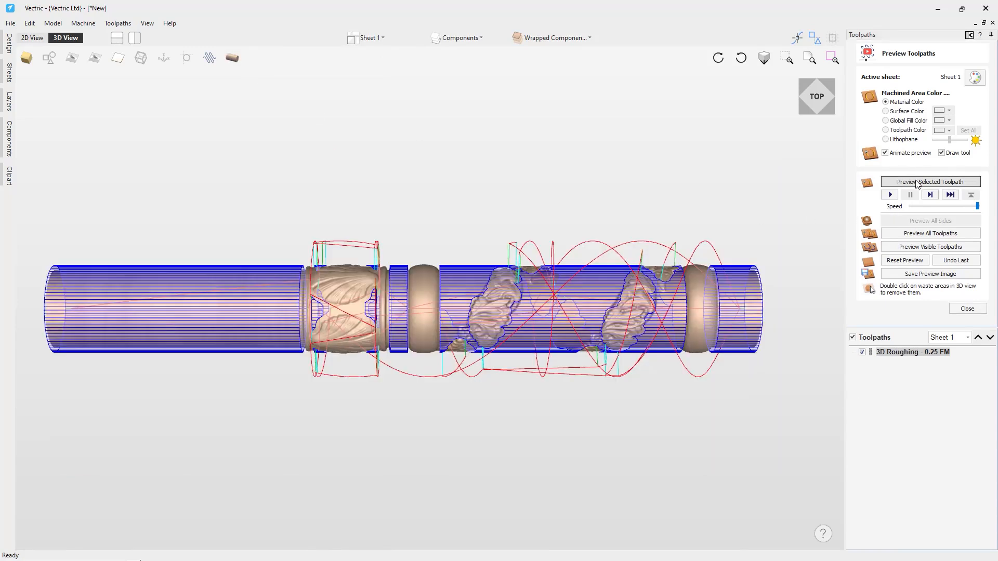
pyautogui.click(905, 259)
pyautogui.moveTo(425, 345); pyautogui.dragTo(528, 320)
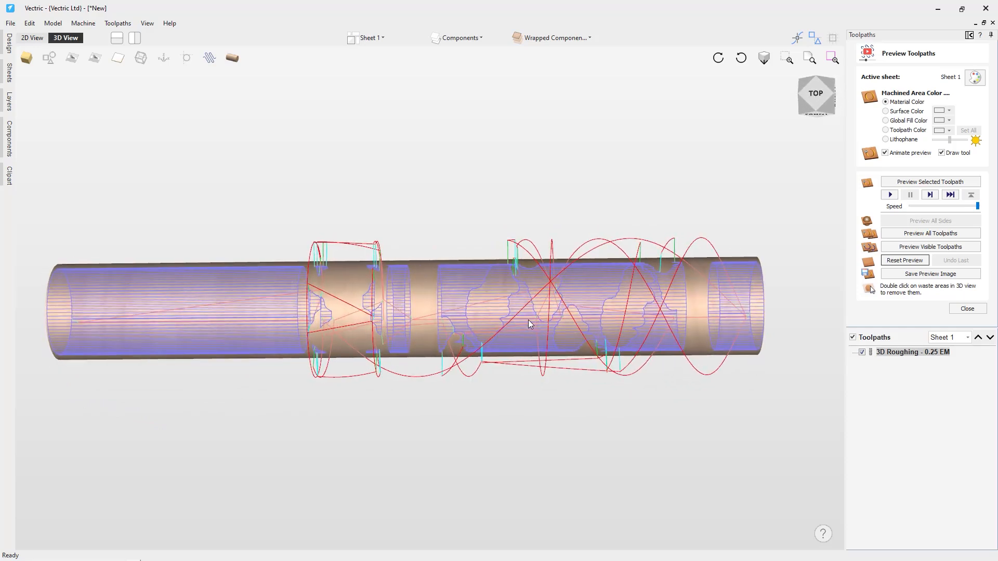
pyautogui.click(924, 182)
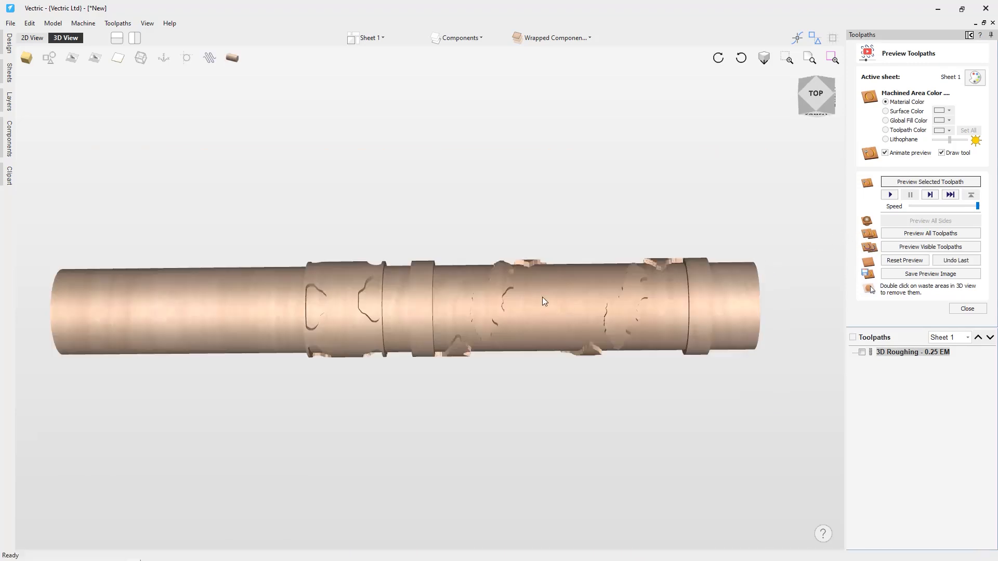
pyautogui.moveTo(543, 298)
pyautogui.mouseDown()
pyautogui.moveTo(535, 309)
pyautogui.moveTo(566, 311)
pyautogui.moveTo(560, 297)
pyautogui.moveTo(551, 306)
pyautogui.mouseUp()
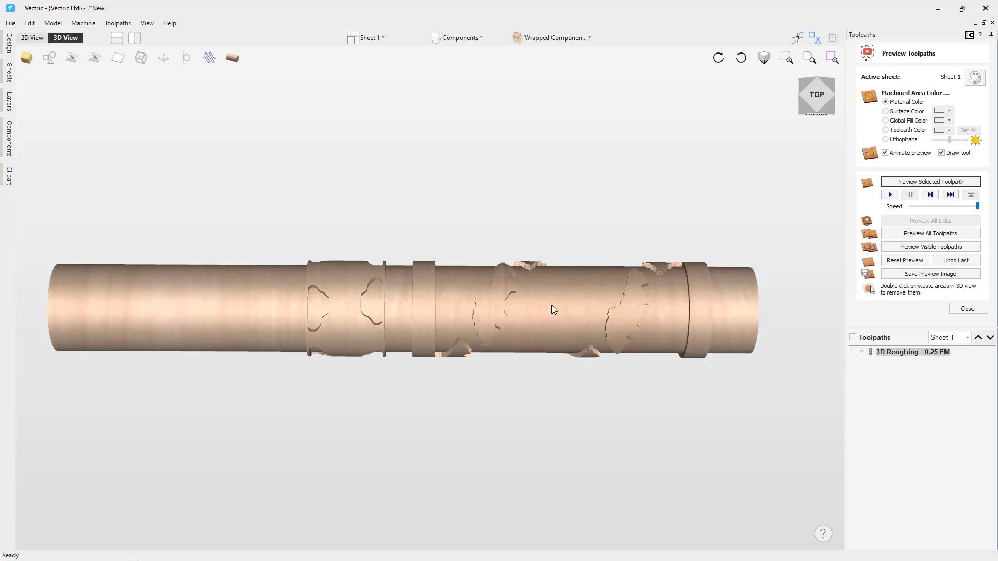
pyautogui.moveTo(551, 305); pyautogui.dragTo(482, 298)
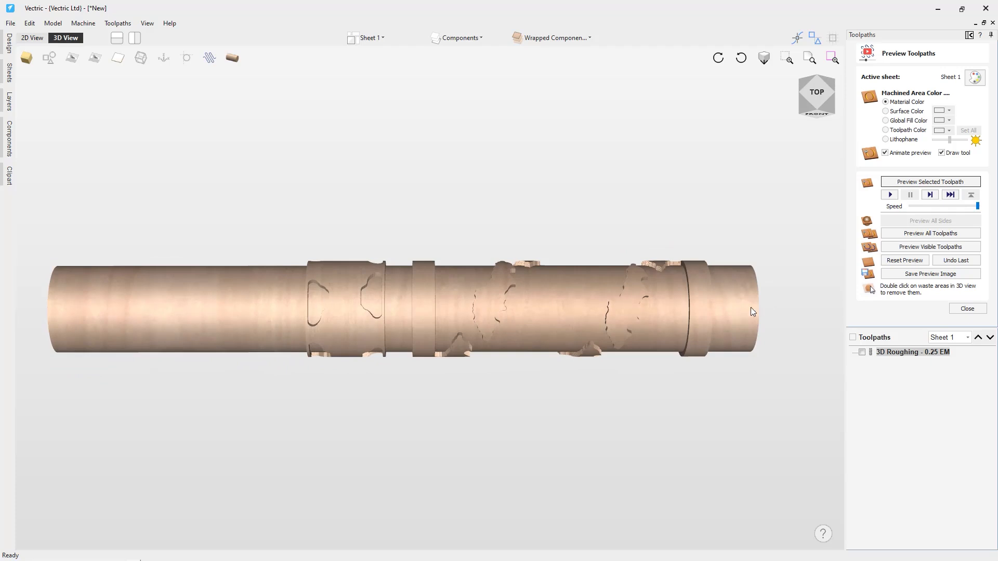
pyautogui.click(956, 307)
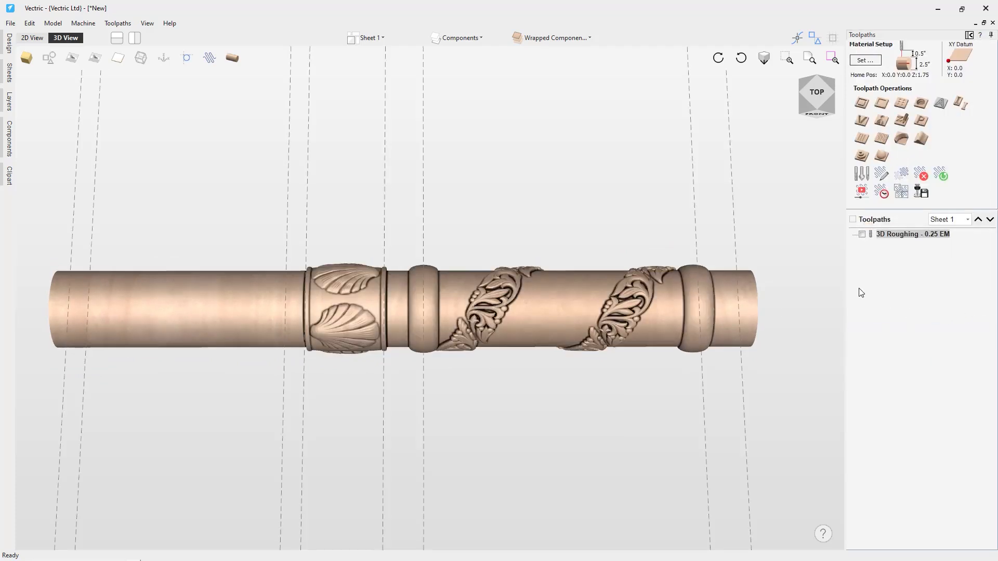
# Create a 3D finishing toolpath with the 1/8" ball nose and a 0-degree raster within the model boundary, named 3D Finish - 1/8 BN.
pyautogui.click(883, 157)
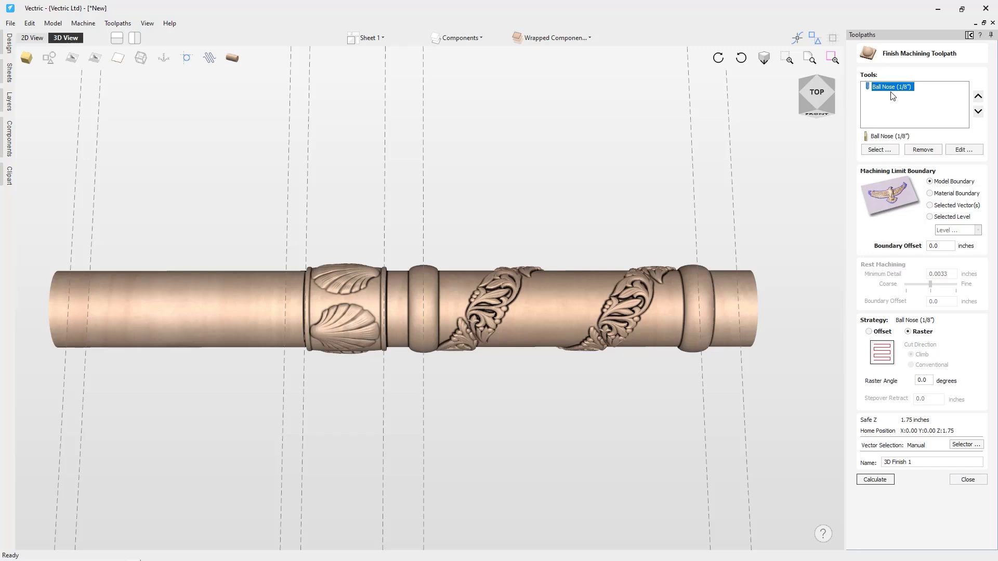
pyautogui.click(889, 151)
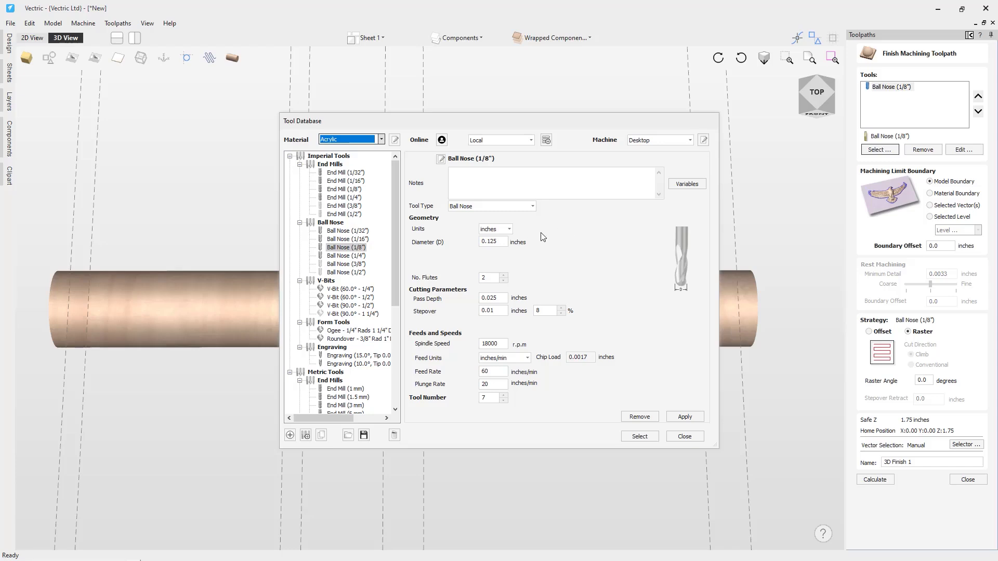
pyautogui.click(685, 438)
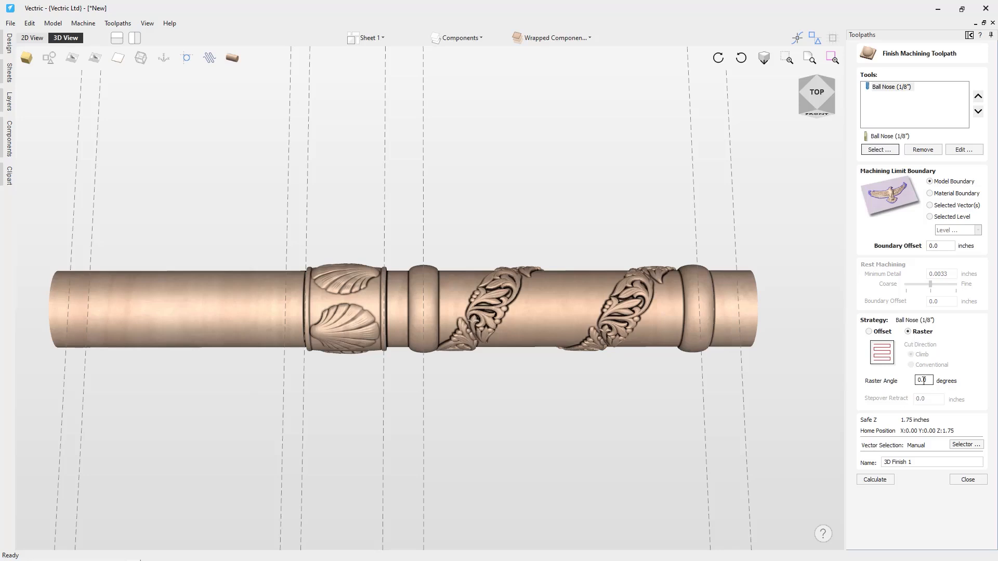
pyautogui.click(916, 463)
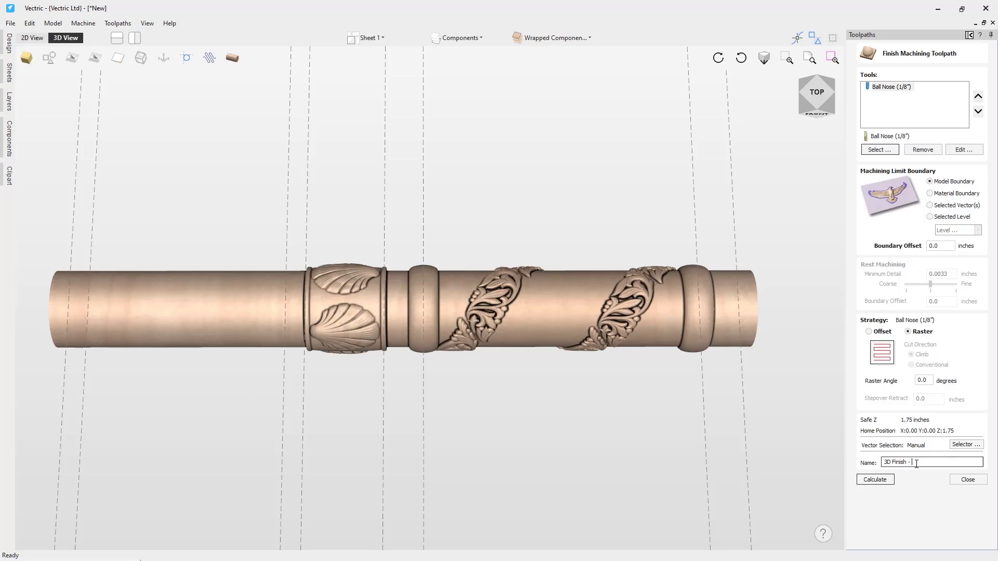
pyautogui.write('1/8 BN')
pyautogui.click(885, 479)
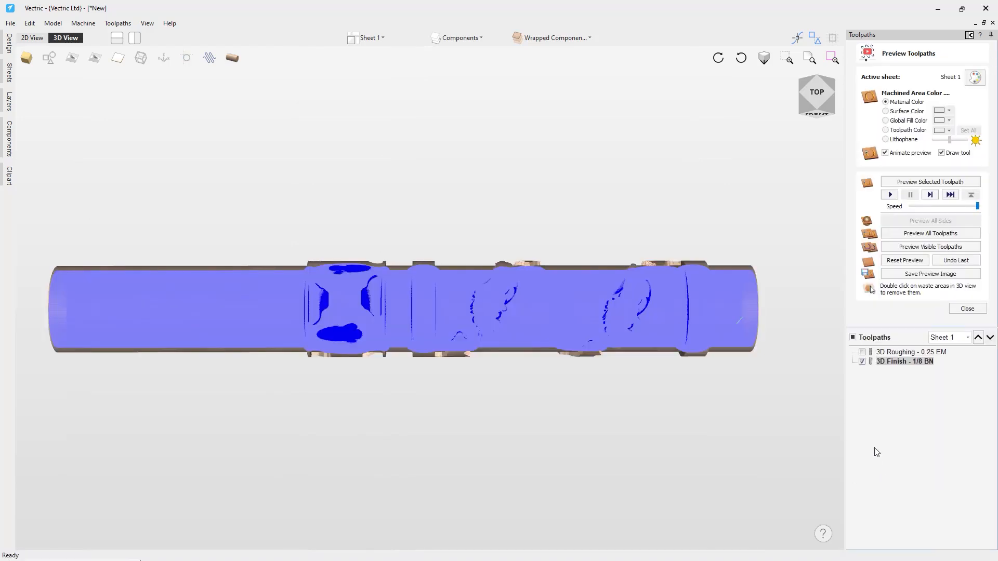
# Simulate the finishing toolpath on the cylinder, inspect the carved detail, return to the top view and leave the preview.
pyautogui.moveTo(744, 376)
pyautogui.mouseDown()
pyautogui.moveTo(520, 354)
pyautogui.moveTo(629, 351)
pyautogui.moveTo(741, 368)
pyautogui.mouseUp()
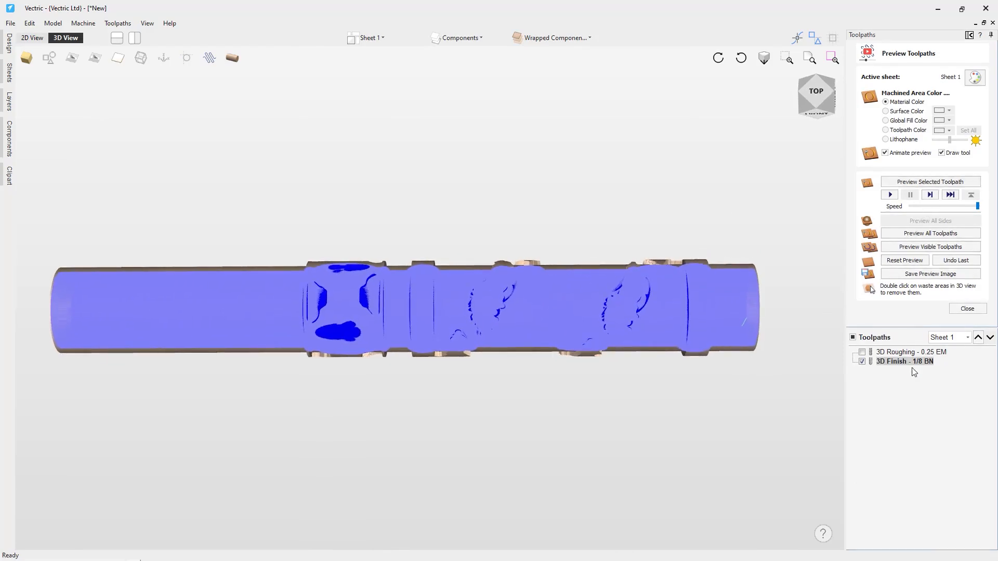
pyautogui.click(945, 180)
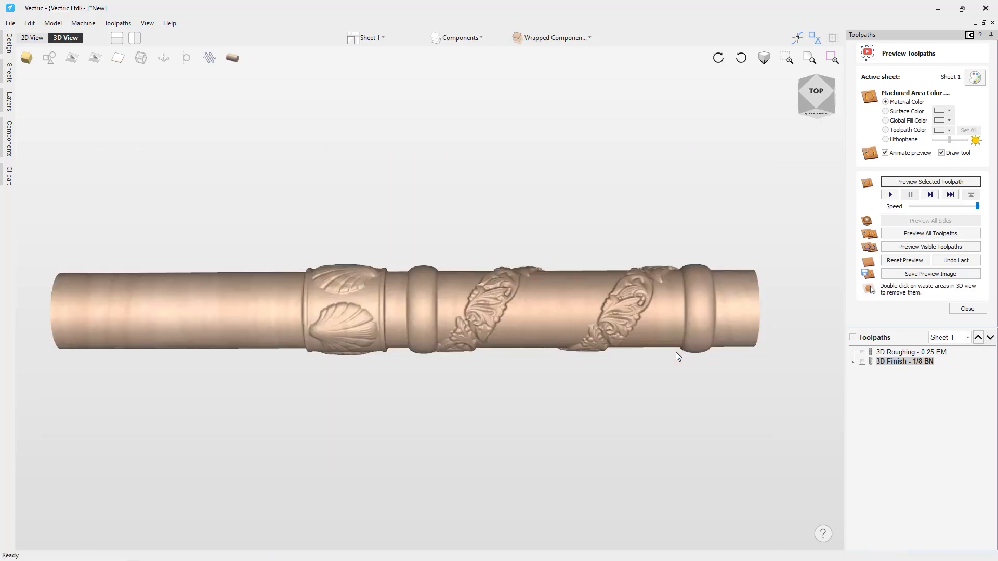
pyautogui.moveTo(432, 330); pyautogui.dragTo(479, 282)
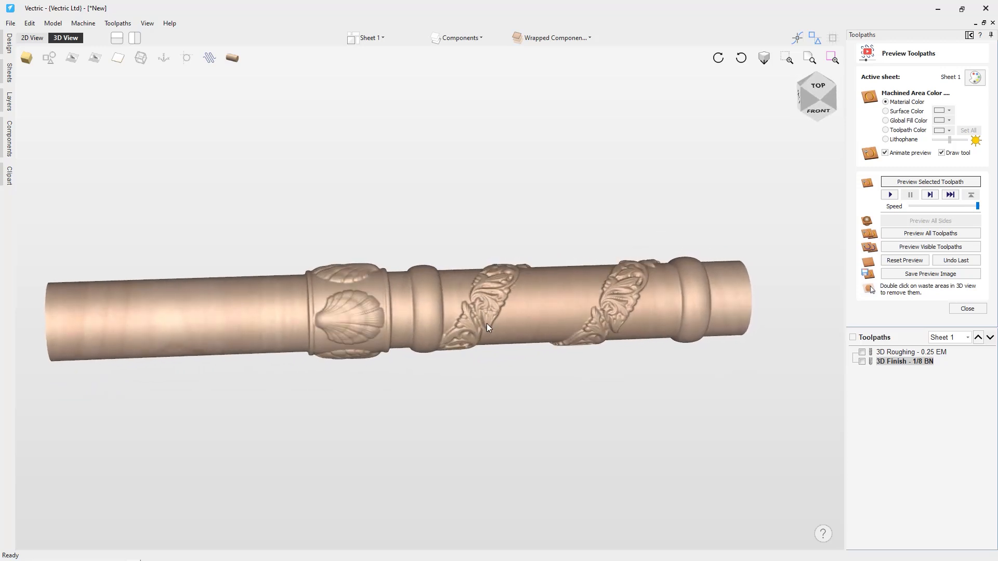
pyautogui.click(815, 95)
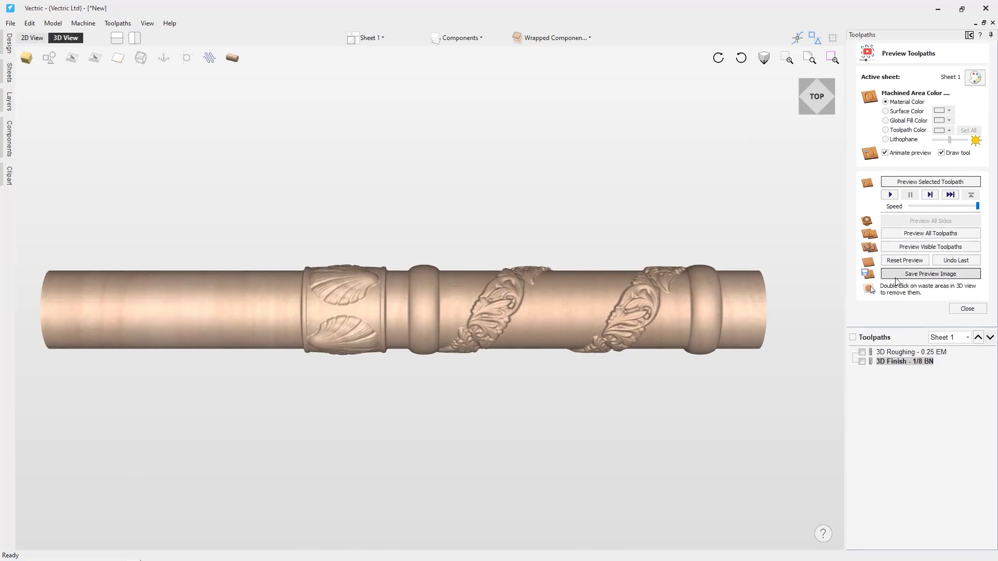
pyautogui.click(959, 310)
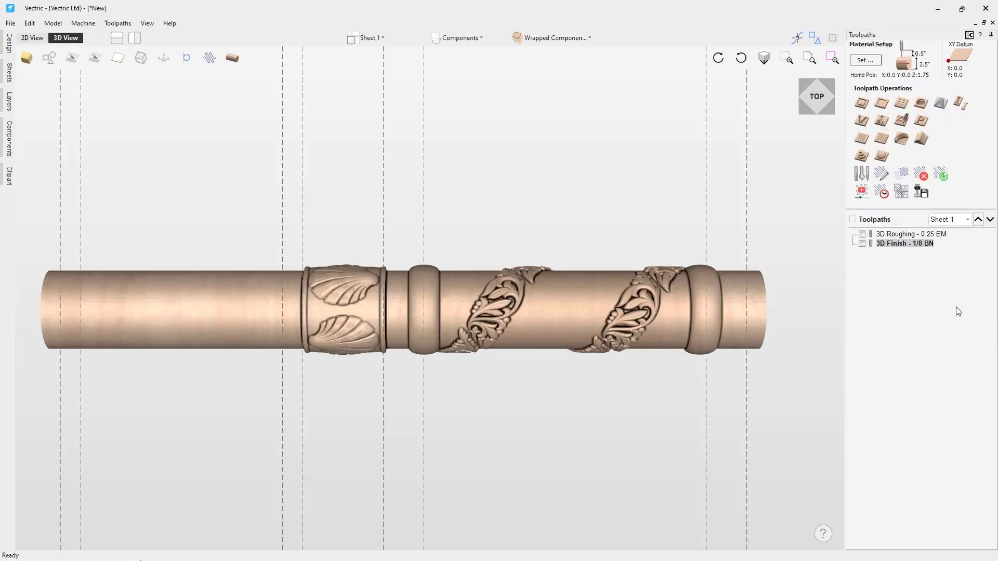
# Show the model flat with its vectors visible and delete the angle dimension and the length dimension of the spiral guide.
pyautogui.click(232, 60)
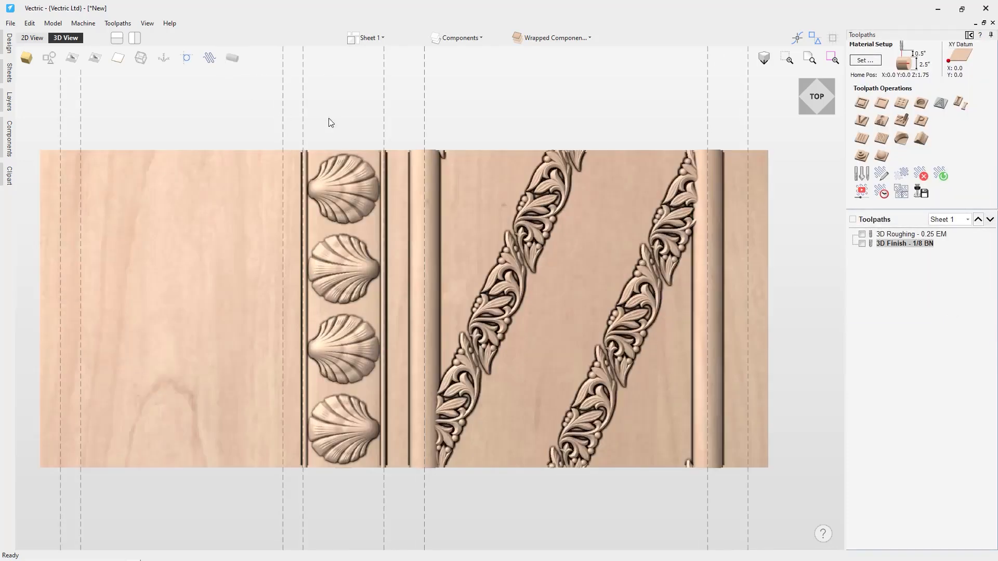
pyautogui.click(54, 62)
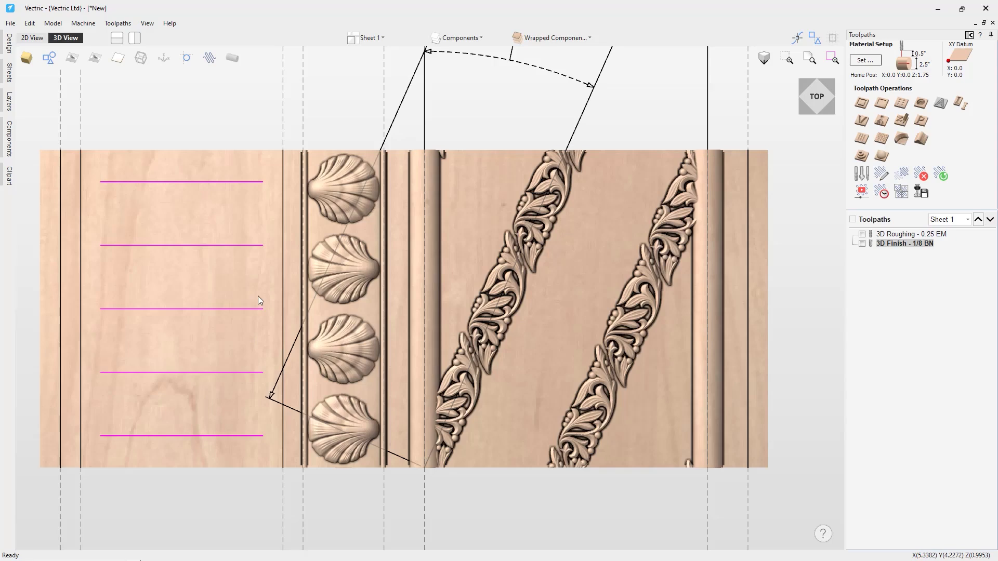
pyautogui.click(403, 106)
pyautogui.click(509, 60)
pyautogui.press('Delete')
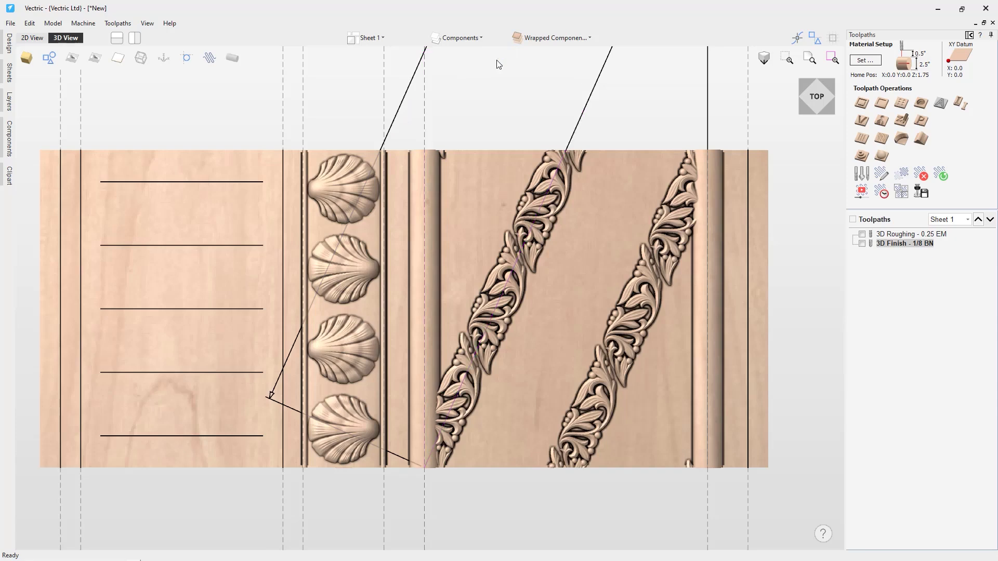
pyautogui.click(401, 100)
pyautogui.press('Delete')
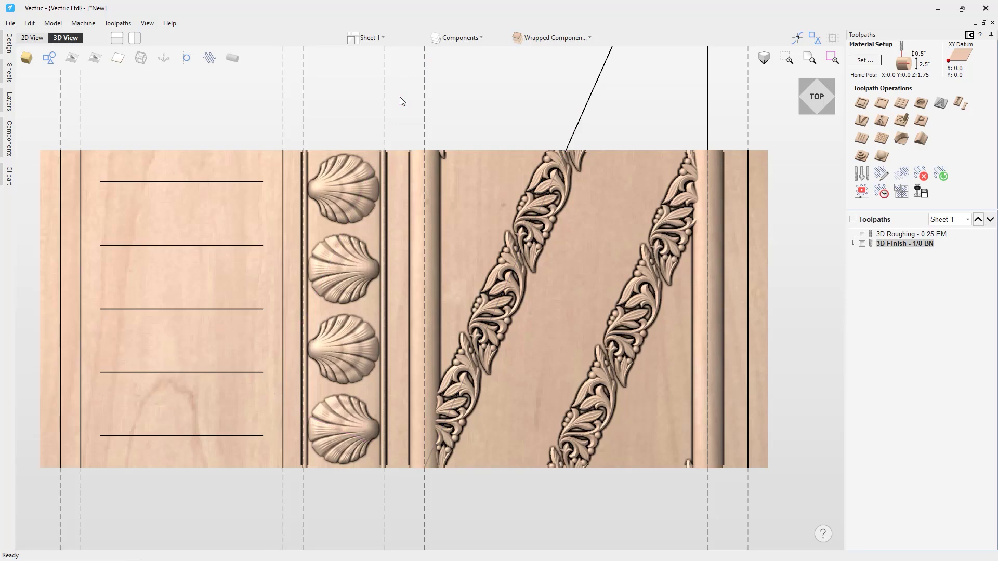
# Start a fluting toolpath on the five horizontal lines with start depth 0.2547, flute depth .125 inches and the 1/2" ball nose.
pyautogui.click(243, 182)
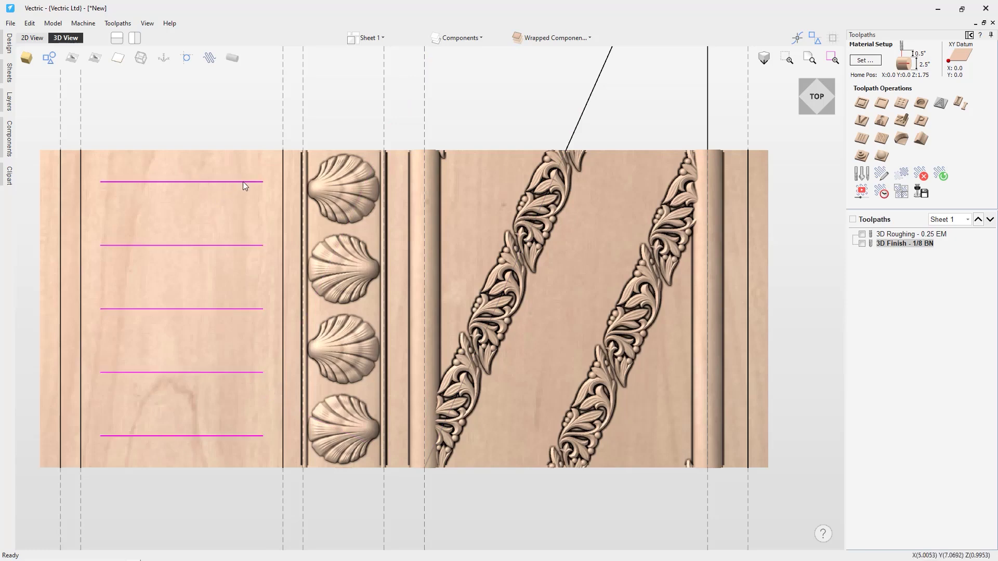
pyautogui.click(860, 141)
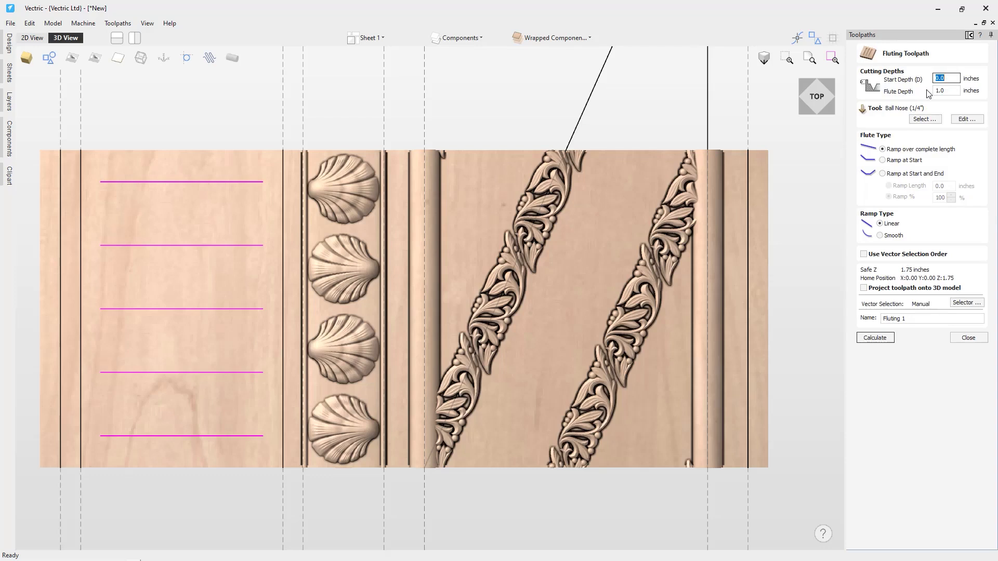
pyautogui.write('0.2547')
pyautogui.press('Tab')
pyautogui.write('.125')
pyautogui.click(924, 119)
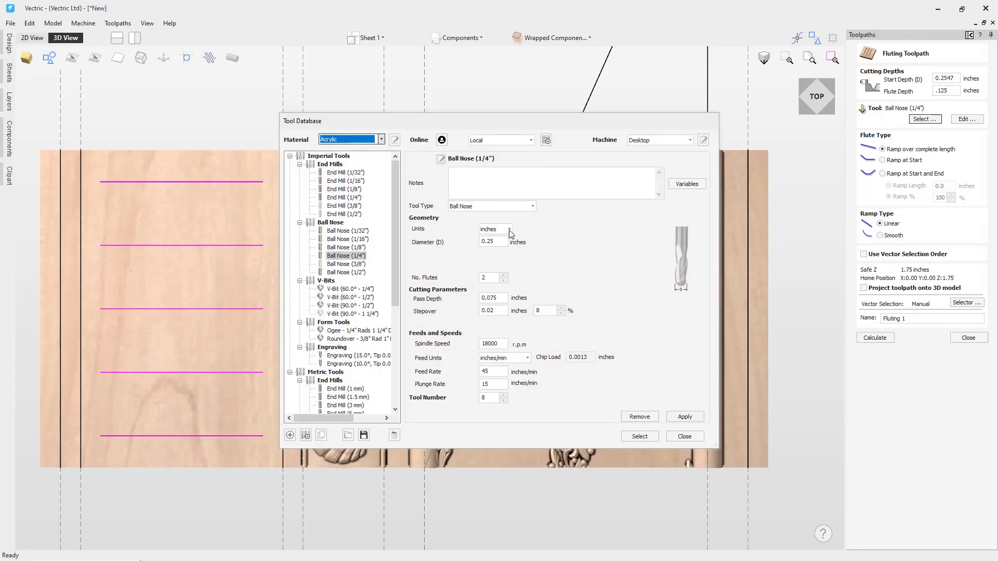
pyautogui.click(358, 273)
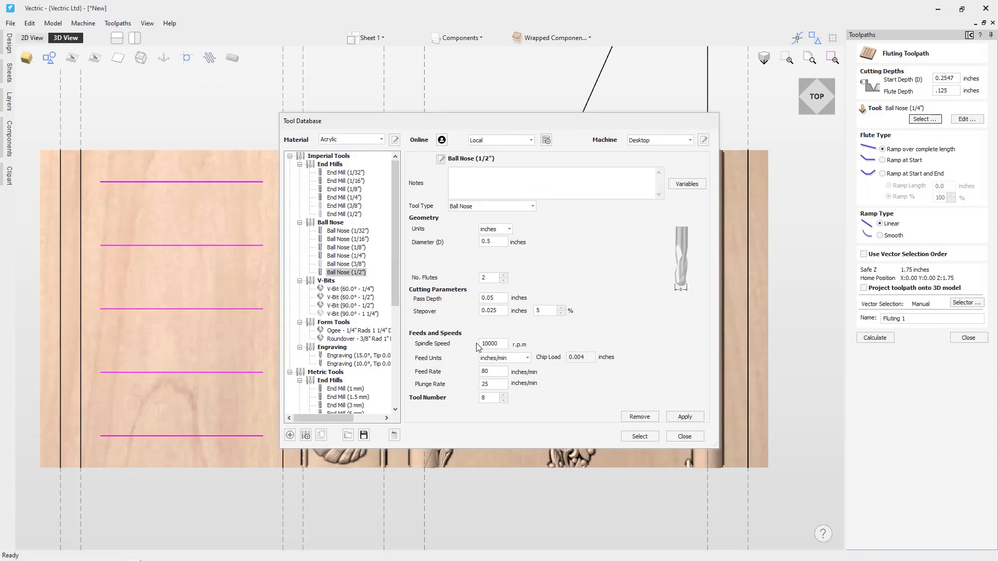
pyautogui.click(639, 437)
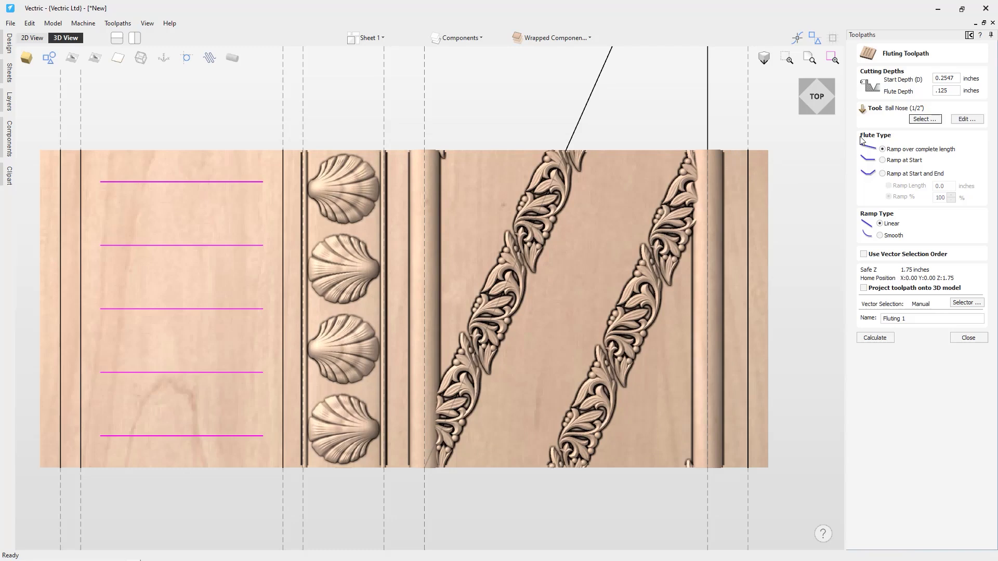
# Set smooth ramps of 0.5 inches at the flutes' start and end, name the toolpath Fluting - 1/2 BN and calculate it.
pyautogui.click(882, 173)
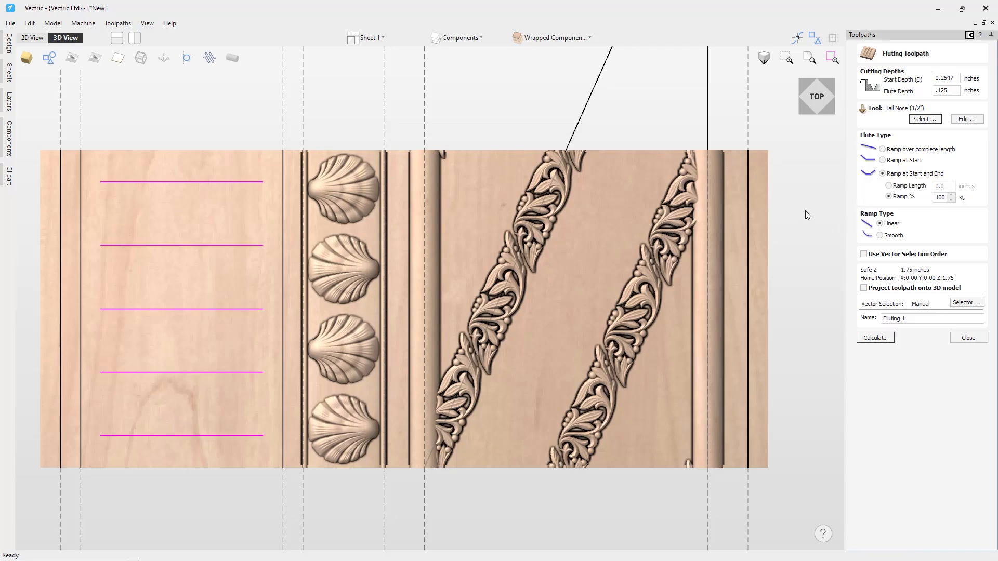
pyautogui.click(889, 186)
pyautogui.click(897, 236)
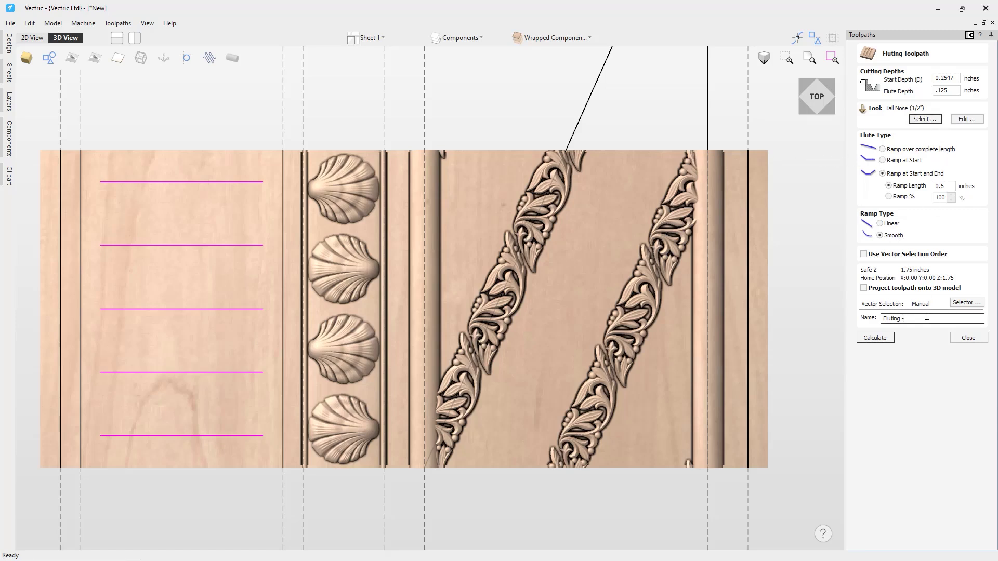
pyautogui.write('BN')
pyautogui.write('/2')
pyautogui.click(886, 342)
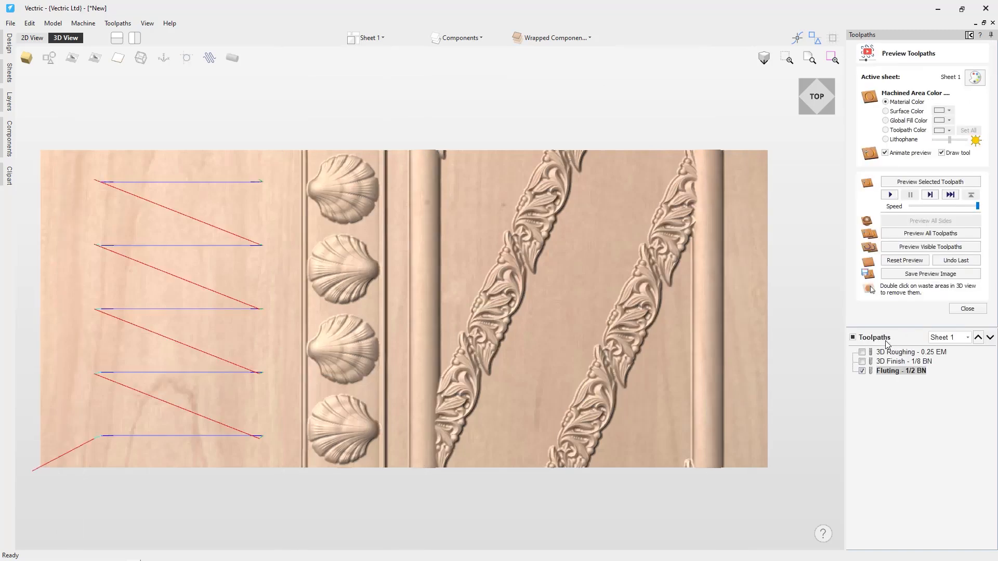
# Wrap the model around the cylinder and simulate the fluting toolpath on it.
pyautogui.click(238, 63)
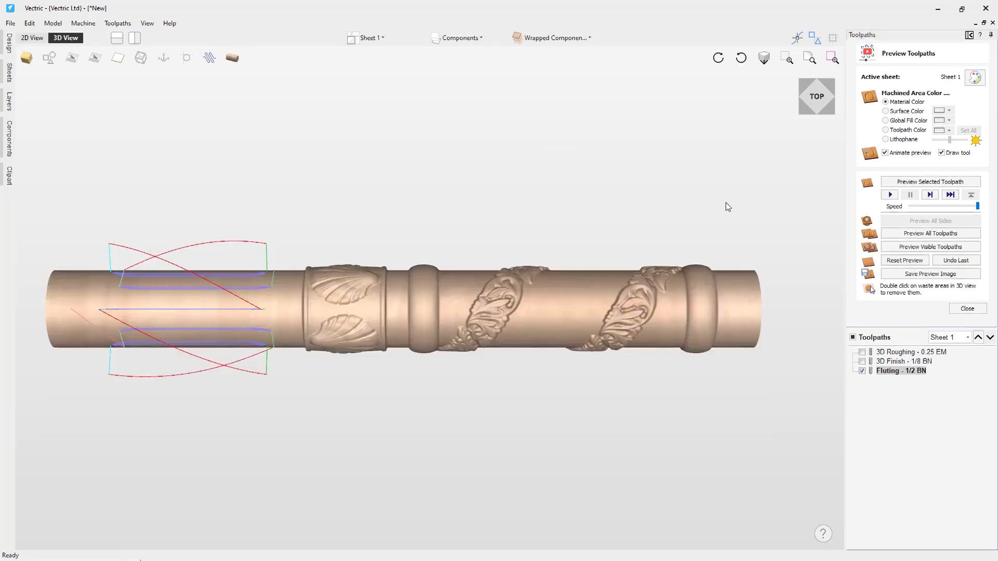
pyautogui.click(912, 185)
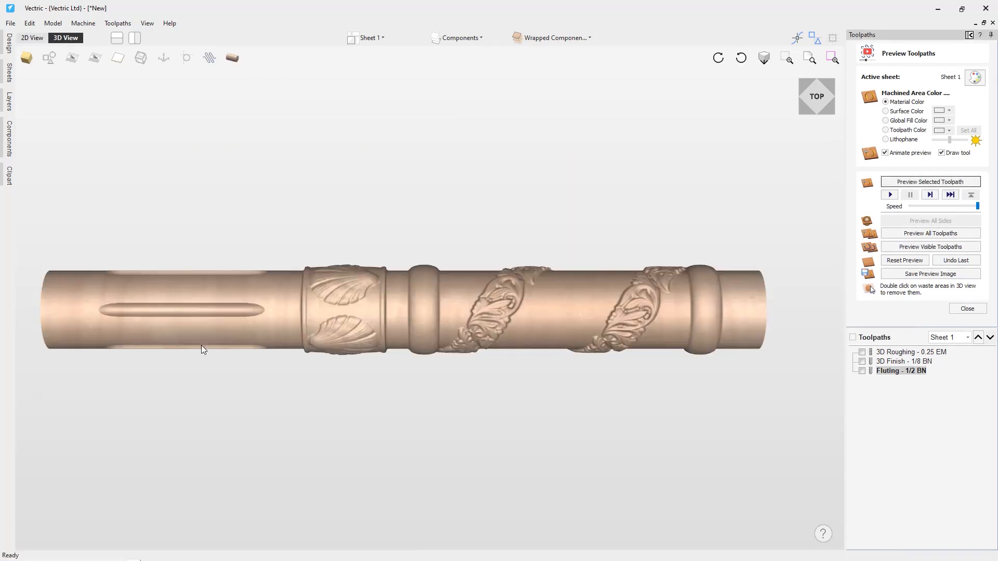
# Show the model flat with its vectors visible and start a 2D profile toolpath on the two vertical cove lines flanking the flutes.
pyautogui.moveTo(244, 301); pyautogui.dragTo(378, 345)
pyautogui.moveTo(318, 276); pyautogui.dragTo(306, 308)
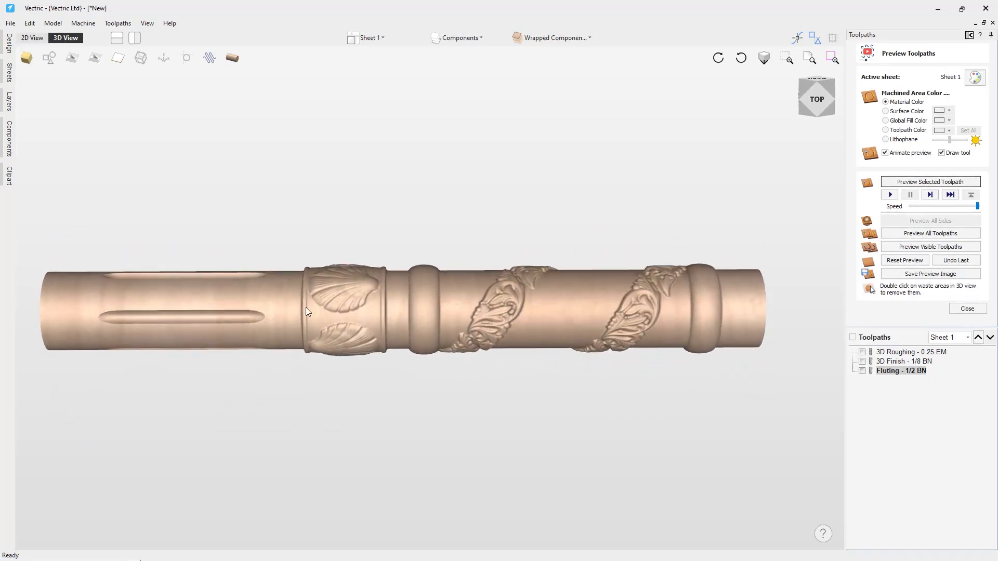
pyautogui.click(808, 111)
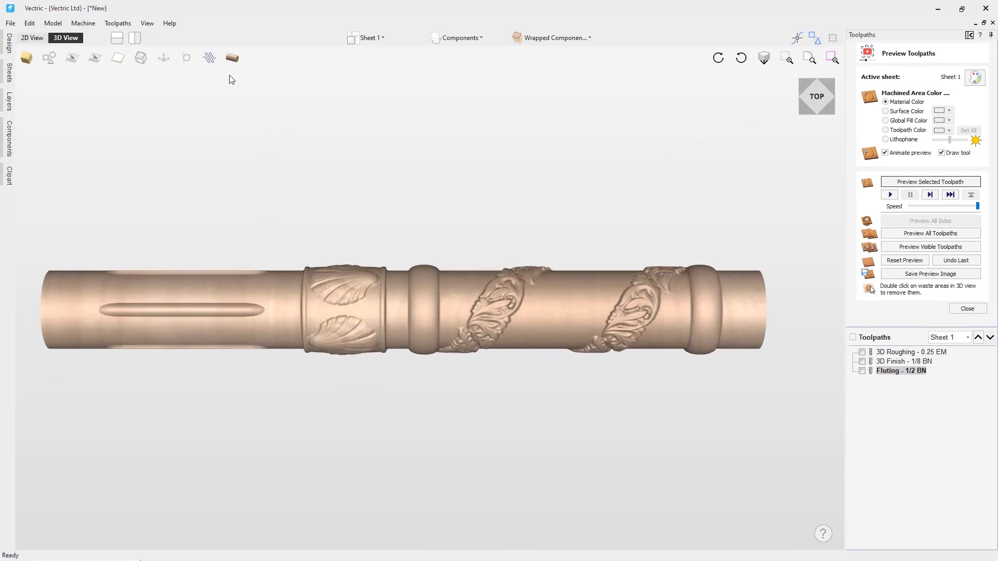
pyautogui.click(232, 58)
pyautogui.click(49, 57)
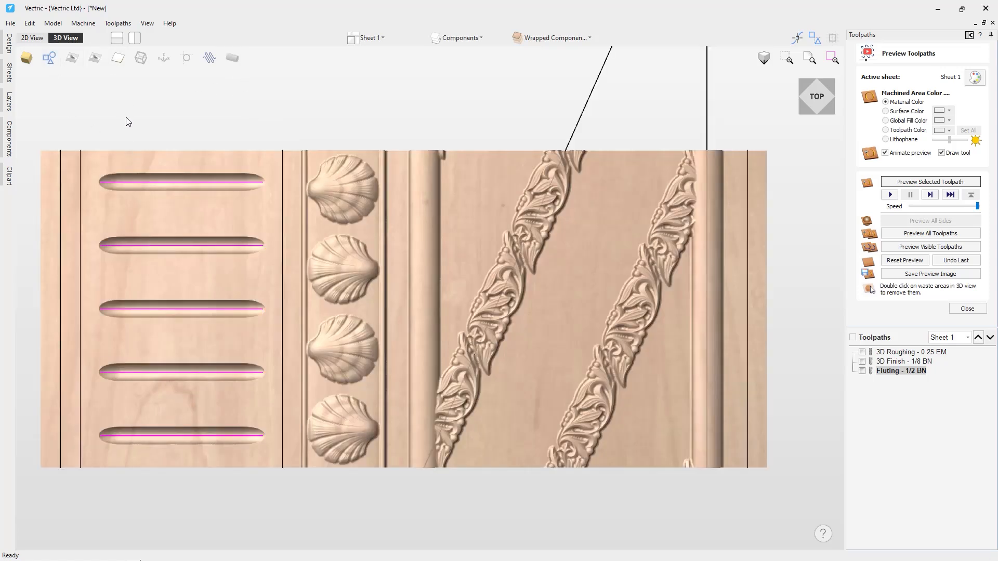
pyautogui.click(967, 308)
pyautogui.click(81, 162)
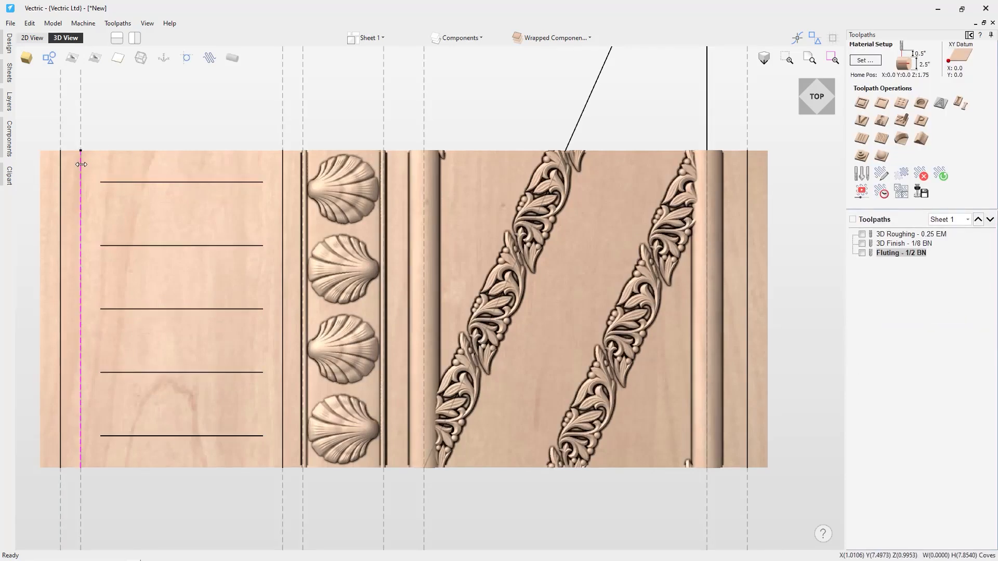
pyautogui.keyDown('shift'); pyautogui.click(283, 178); pyautogui.keyUp('shift')
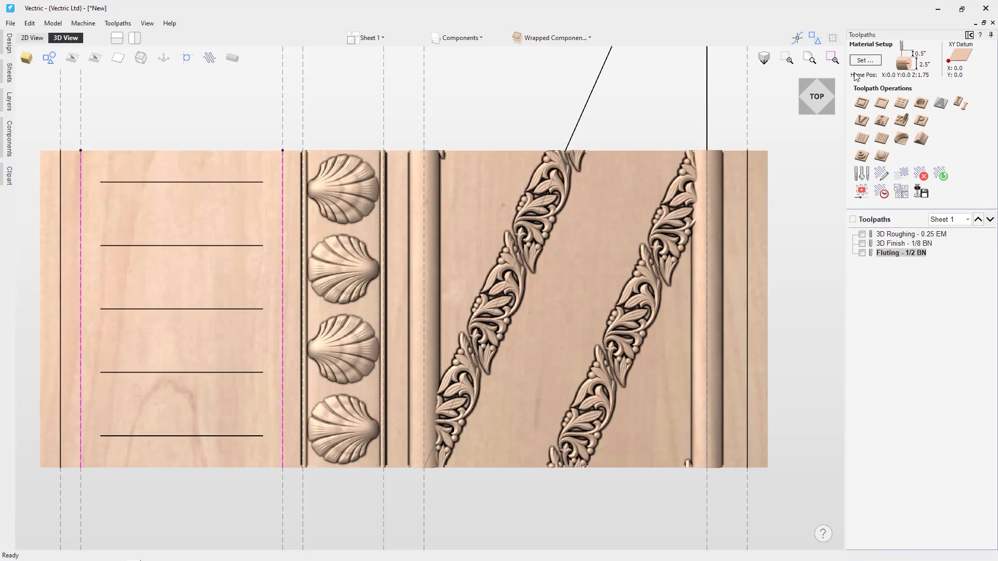
pyautogui.click(863, 104)
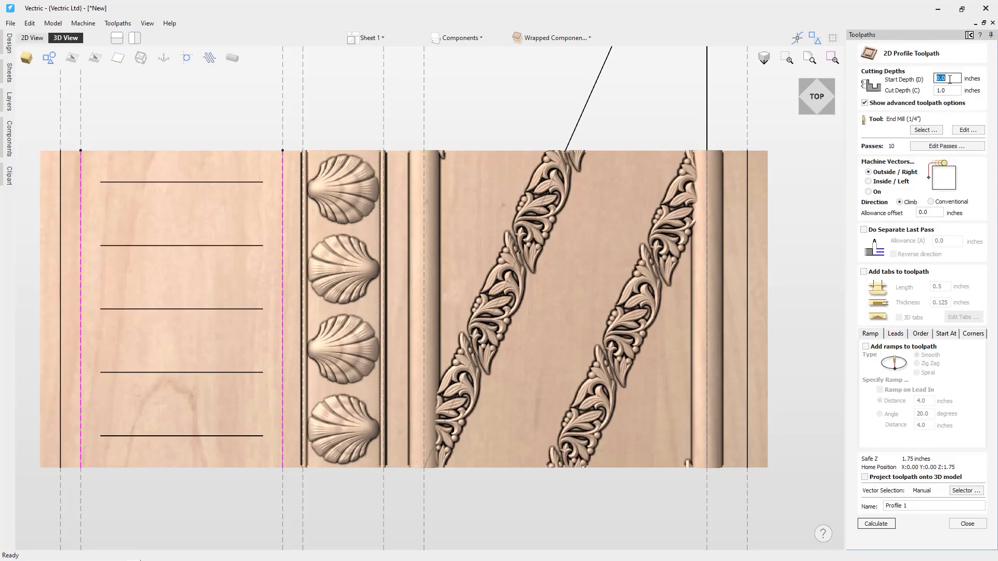
# Set start depth .2547 and cut depth .1 inches, choose the 1/2" ball nose and machine on the vectors.
pyautogui.write('.2547')
pyautogui.doubleClick(958, 91)
pyautogui.write('.1')
pyautogui.click(933, 133)
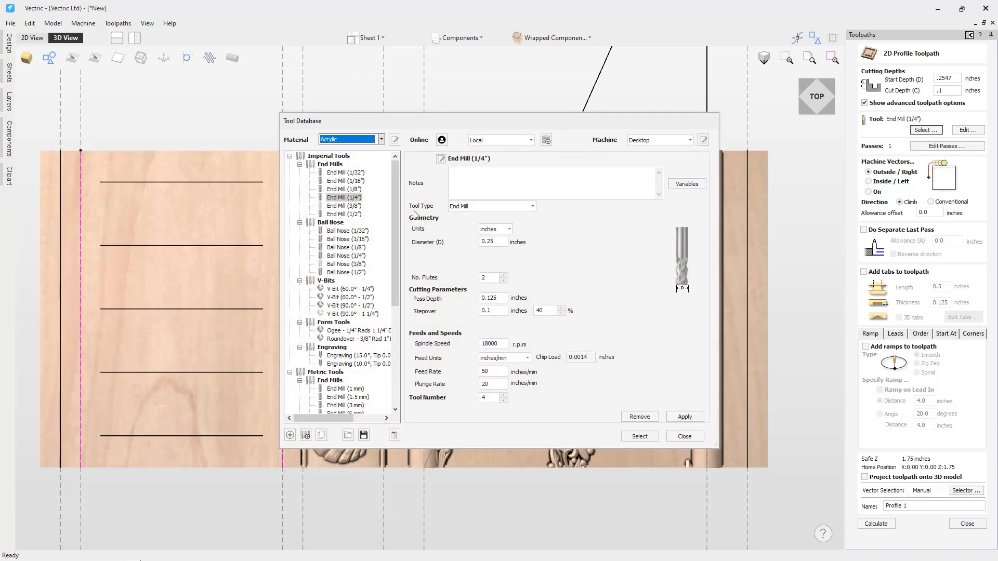
pyautogui.click(362, 273)
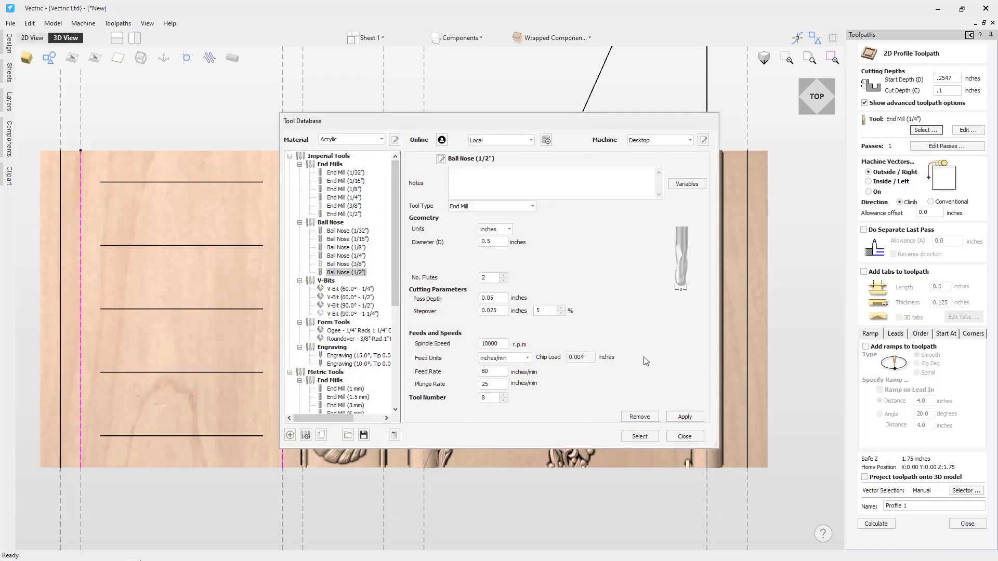
pyautogui.click(639, 436)
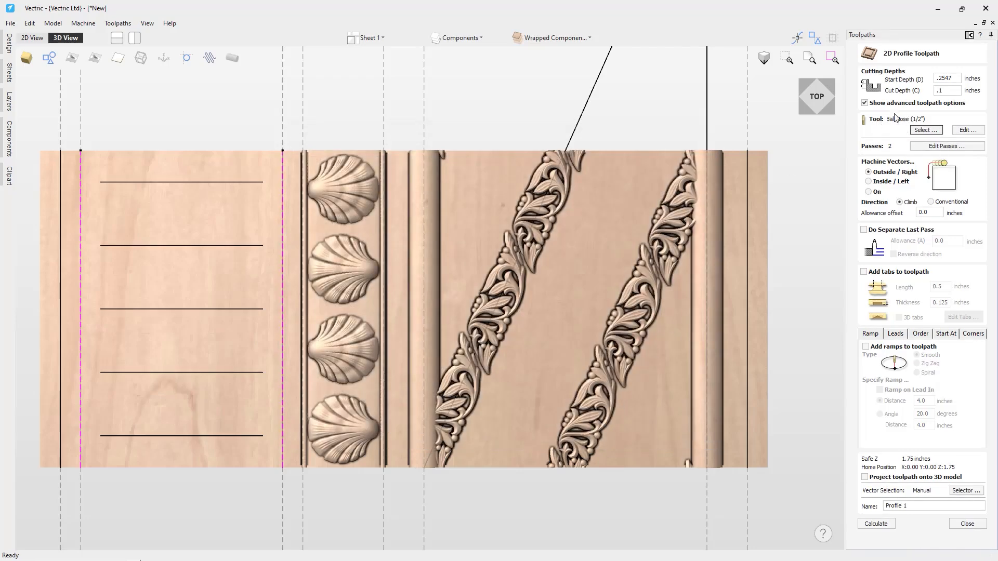
pyautogui.click(875, 192)
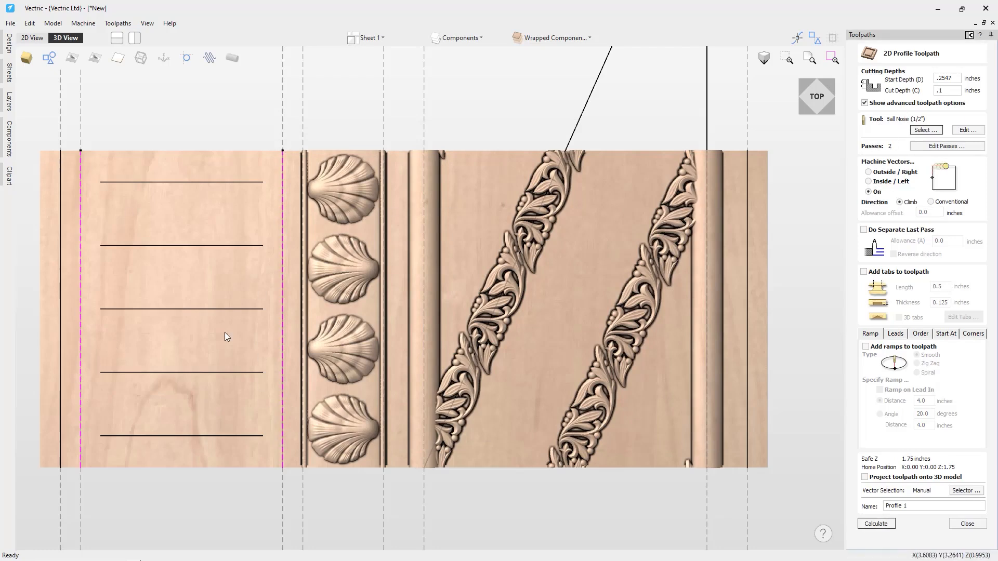
# Name the cove toolpath Profile Coves 1/2 BN and calculate it.
pyautogui.click(936, 505)
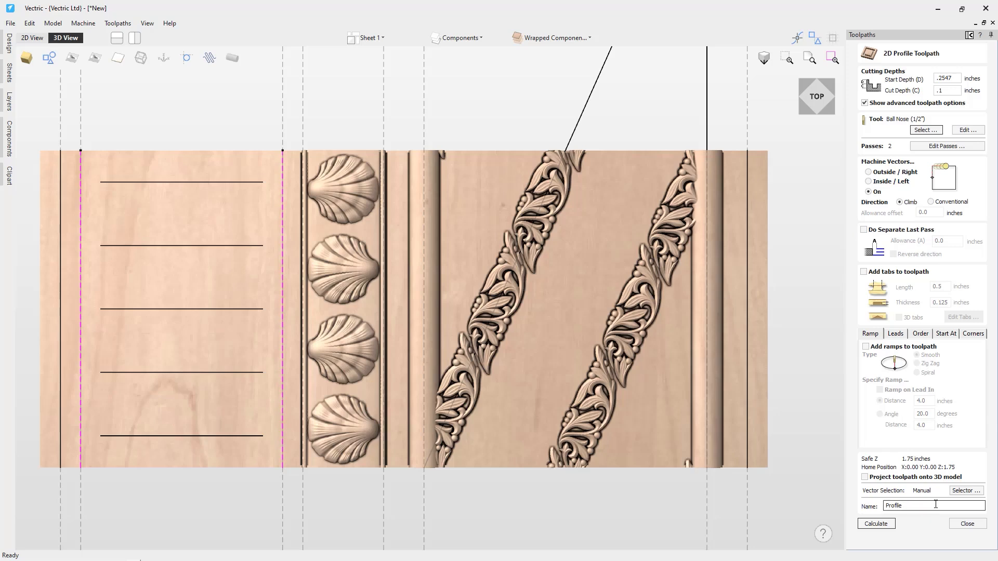
pyautogui.write('Coves 1/2 BN')
pyautogui.click(876, 524)
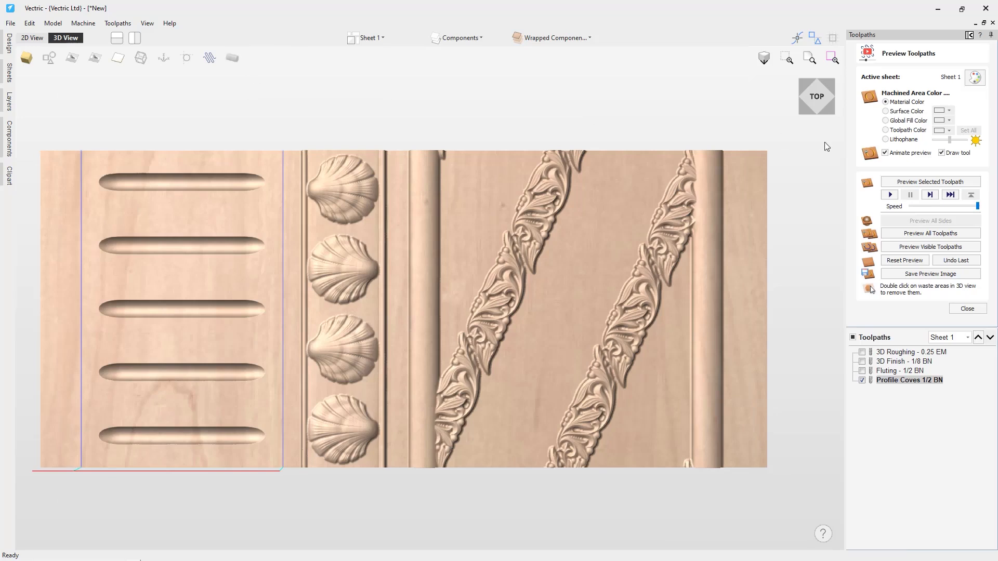
# Simulate the coves toolpath on the wrapped column and inspect the cut from different angles.
pyautogui.click(971, 180)
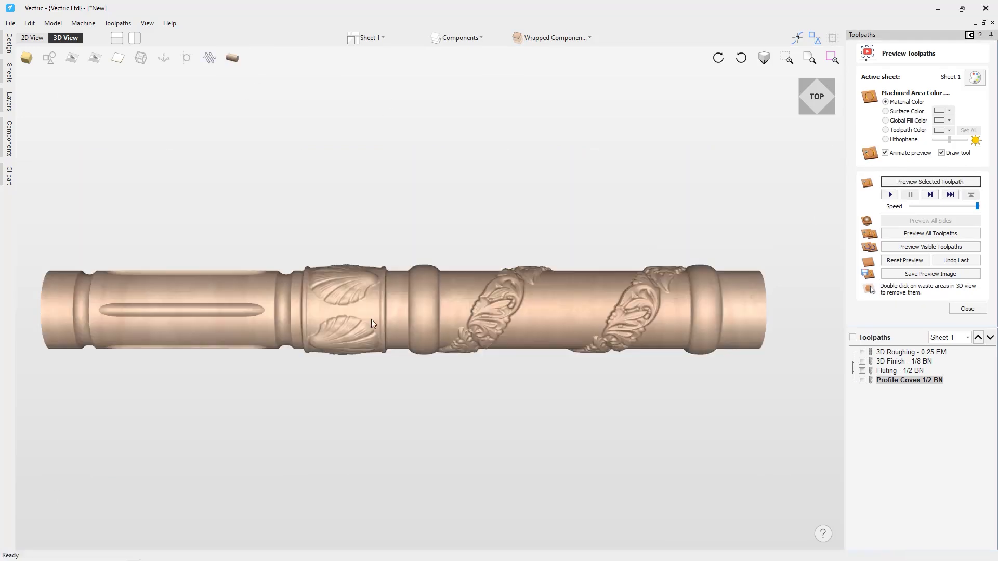
pyautogui.moveTo(291, 318); pyautogui.dragTo(335, 326)
pyautogui.moveTo(541, 370); pyautogui.dragTo(518, 354)
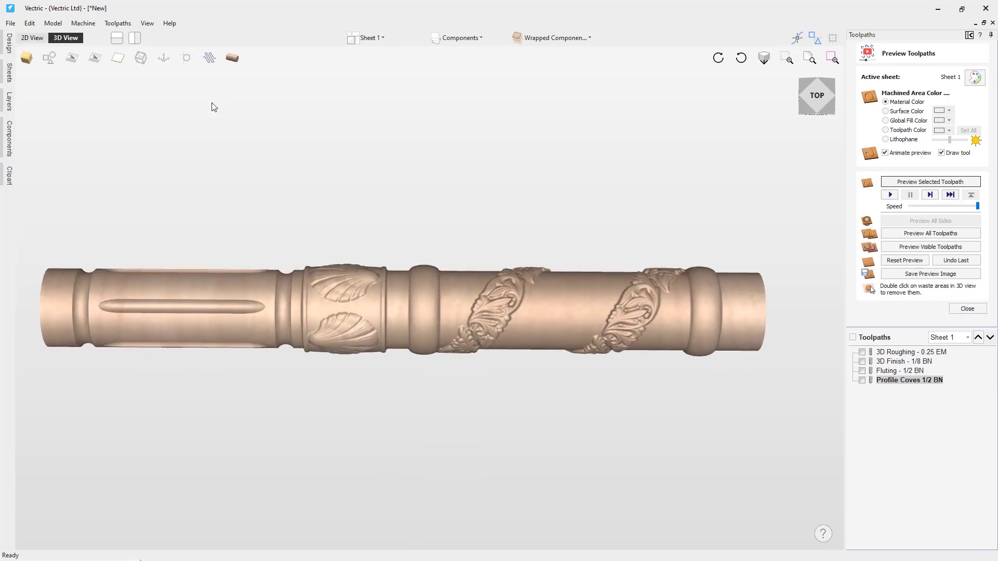
# Show the model flat with its vectors visible and start a 2D profile toolpath on the outermost vertical line at each end.
pyautogui.click(233, 59)
pyautogui.click(55, 65)
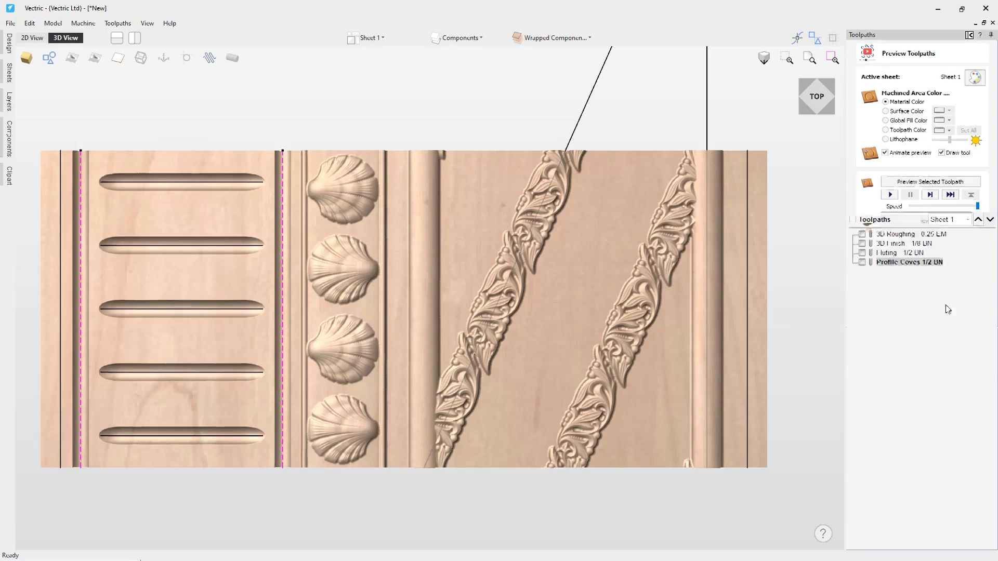
pyautogui.click(968, 309)
pyautogui.click(747, 211)
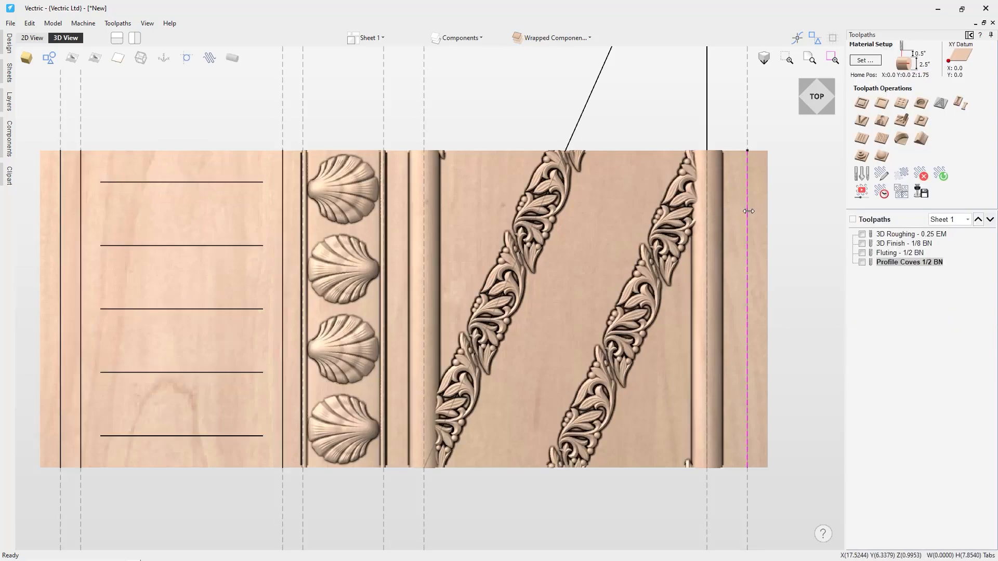
pyautogui.keyDown('shift'); pyautogui.click(60, 227); pyautogui.keyUp('shift')
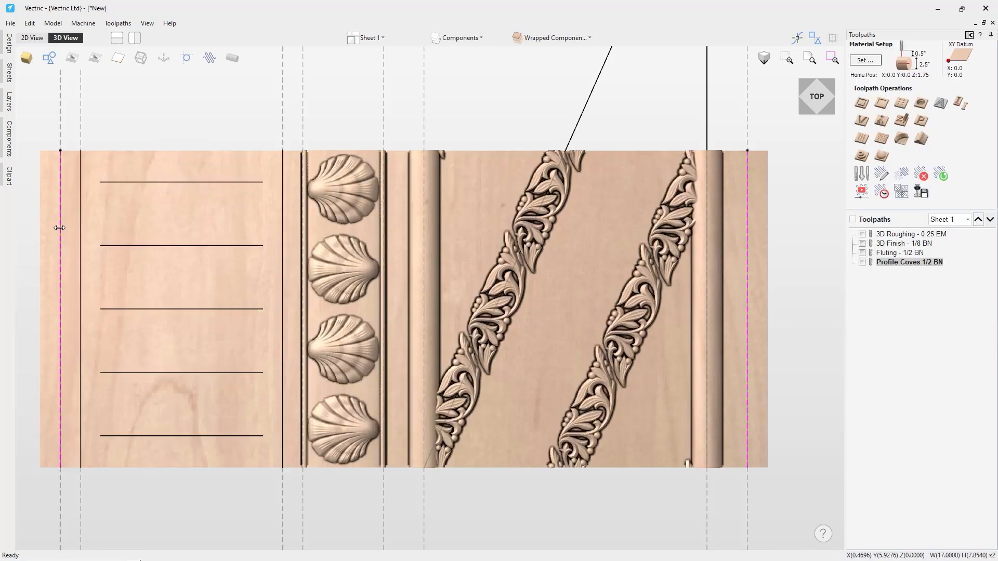
pyautogui.click(863, 105)
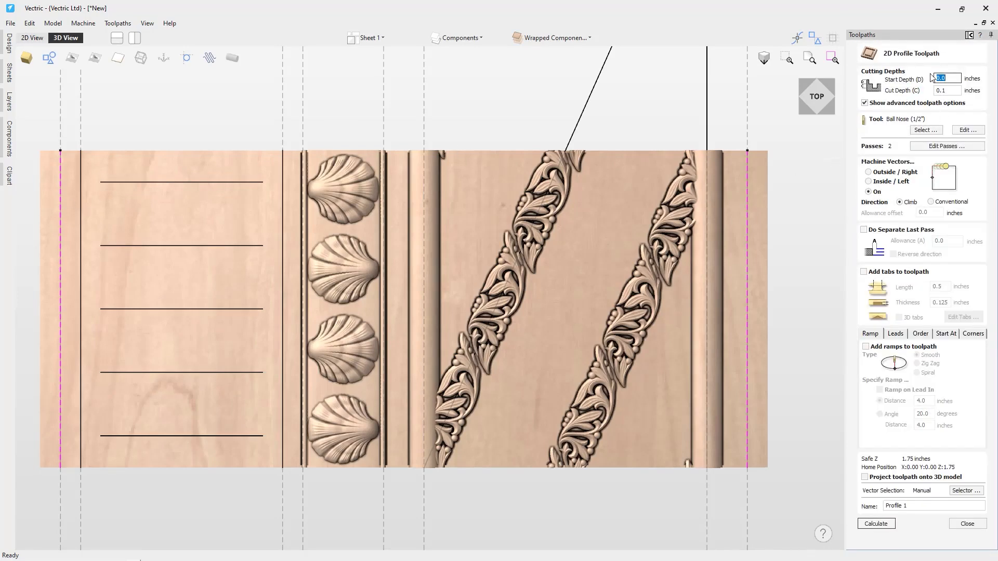
# Set the tab profile's start depth to .2547 inches and cut depth to 0.2453 inches, and choose the 1/2" end mill.
pyautogui.write('.2547')
pyautogui.click(955, 91)
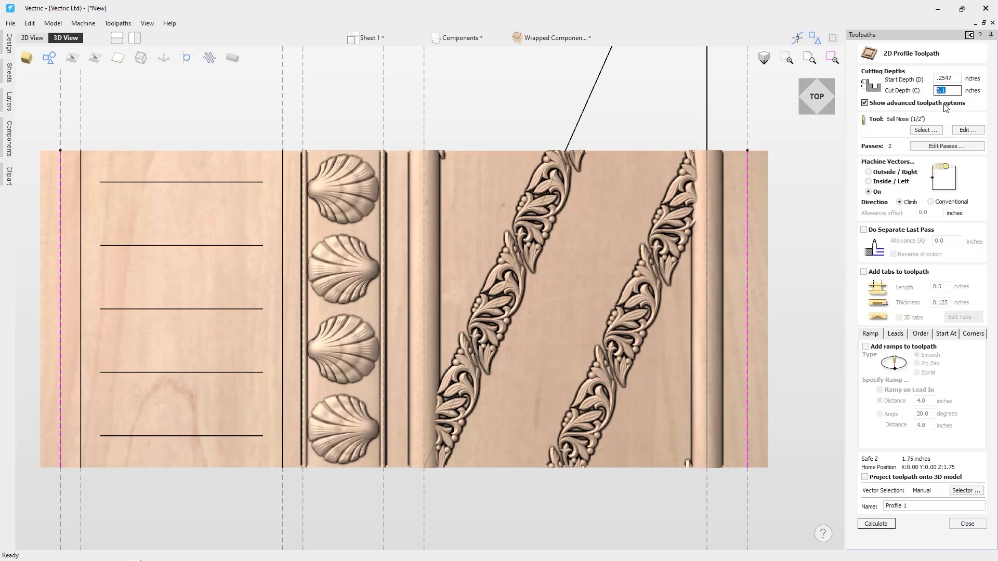
pyautogui.write('.25')
pyautogui.write('25')
pyautogui.write('47')
pyautogui.press('Return')
pyautogui.click(926, 130)
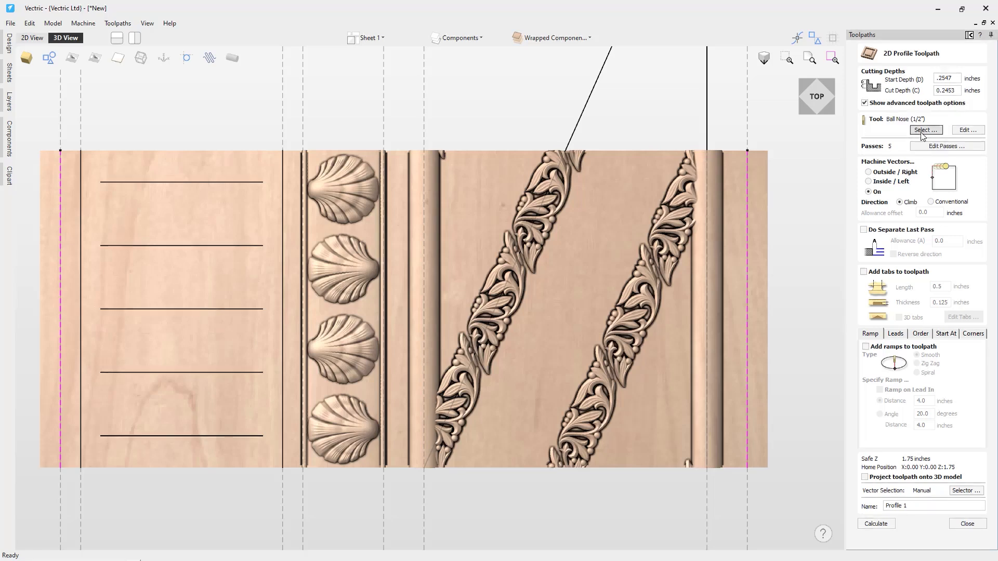
pyautogui.click(345, 214)
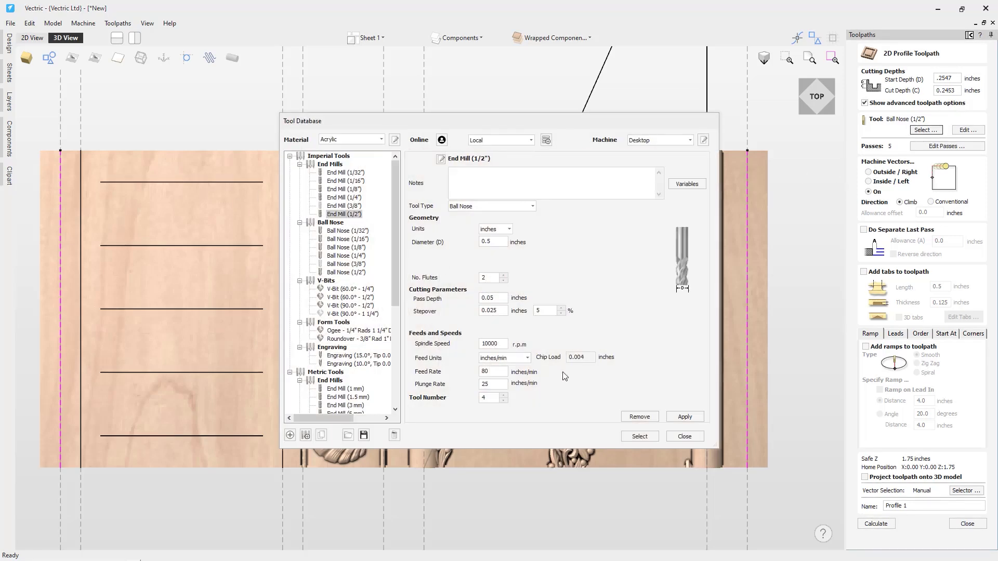
pyautogui.click(651, 437)
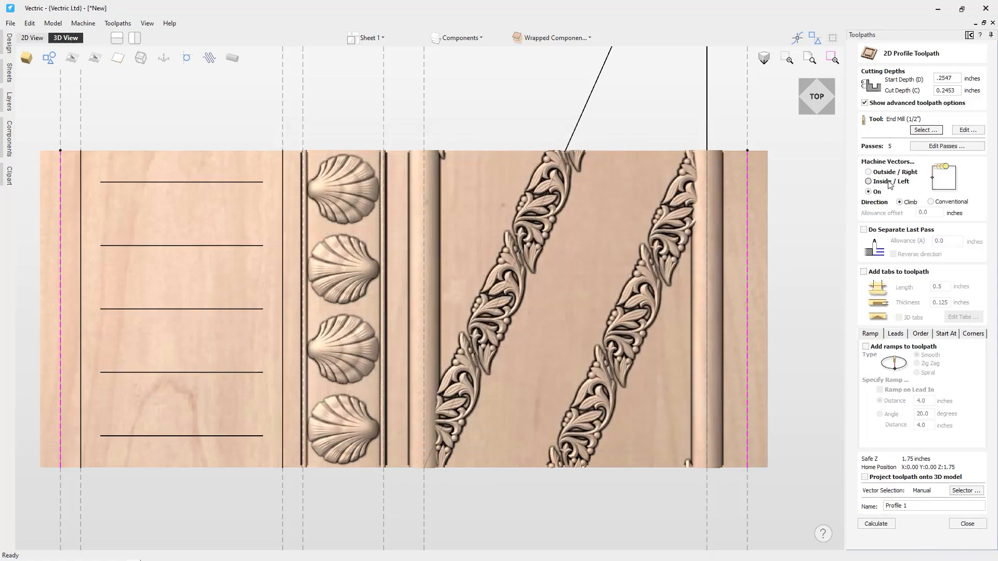
# Name the tab toolpath Profile Tabs 1/2 EM and calculate it.
pyautogui.click(905, 507)
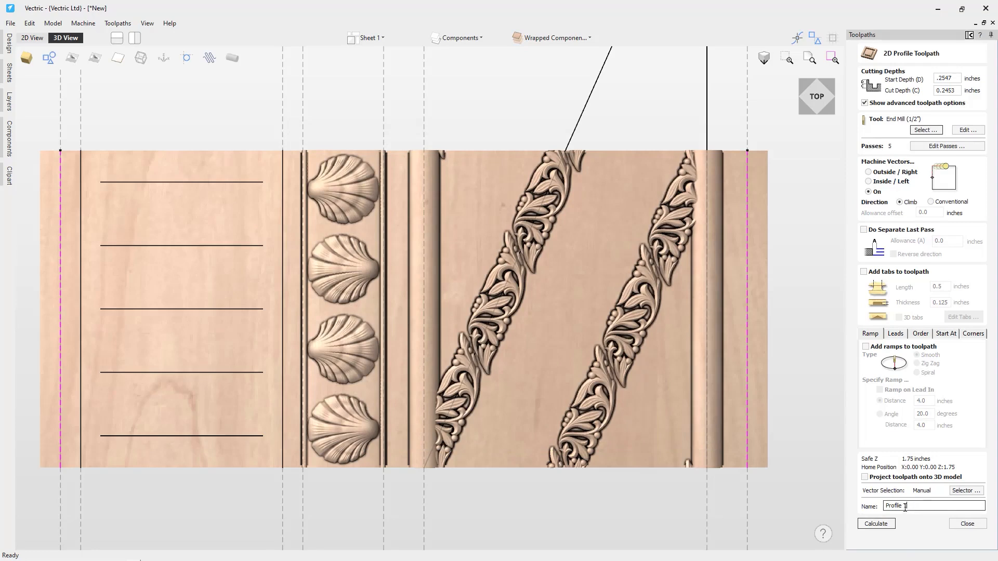
pyautogui.write('Tabs 1/2 EM')
pyautogui.click(875, 524)
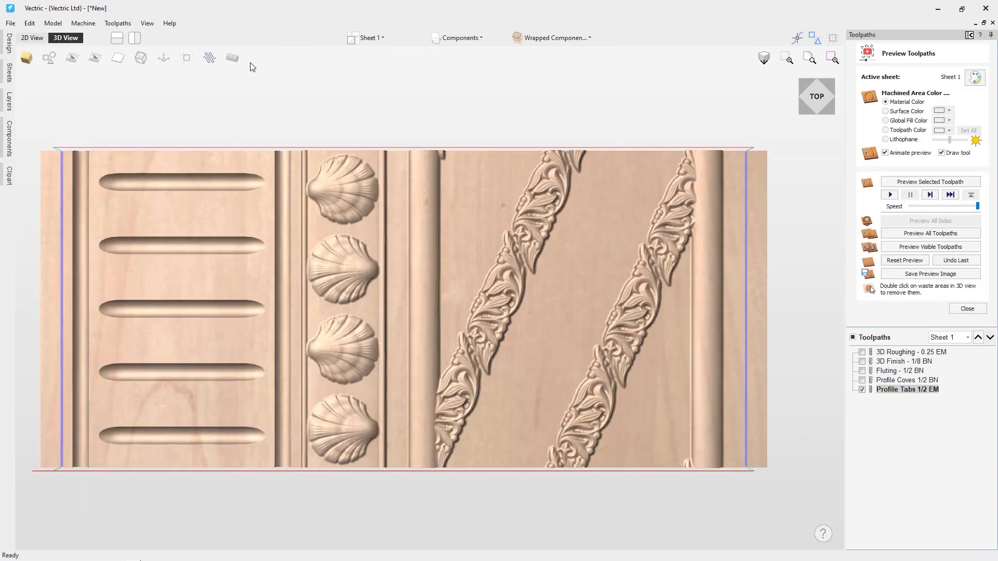
# Wrap the model around the cylinder and simulate the tabs toolpath, inspecting the finished column from different angles.
pyautogui.click(233, 57)
pyautogui.click(907, 183)
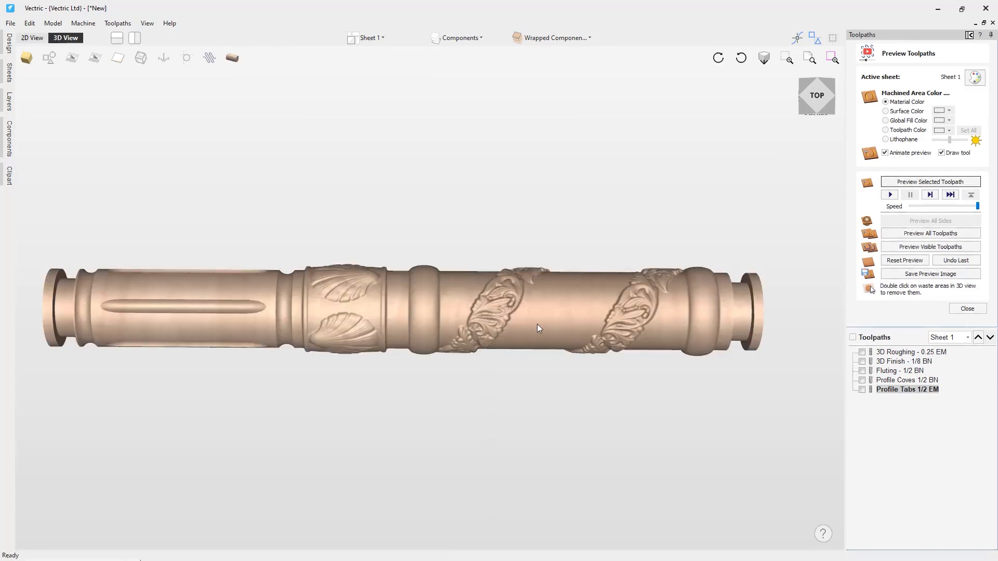
pyautogui.moveTo(188, 272); pyautogui.dragTo(539, 356)
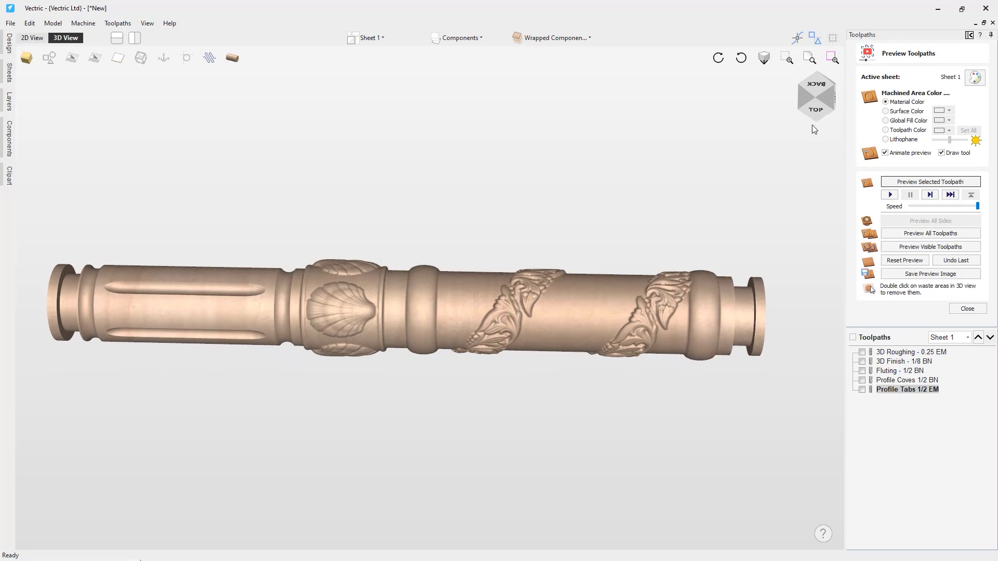
pyautogui.click(814, 112)
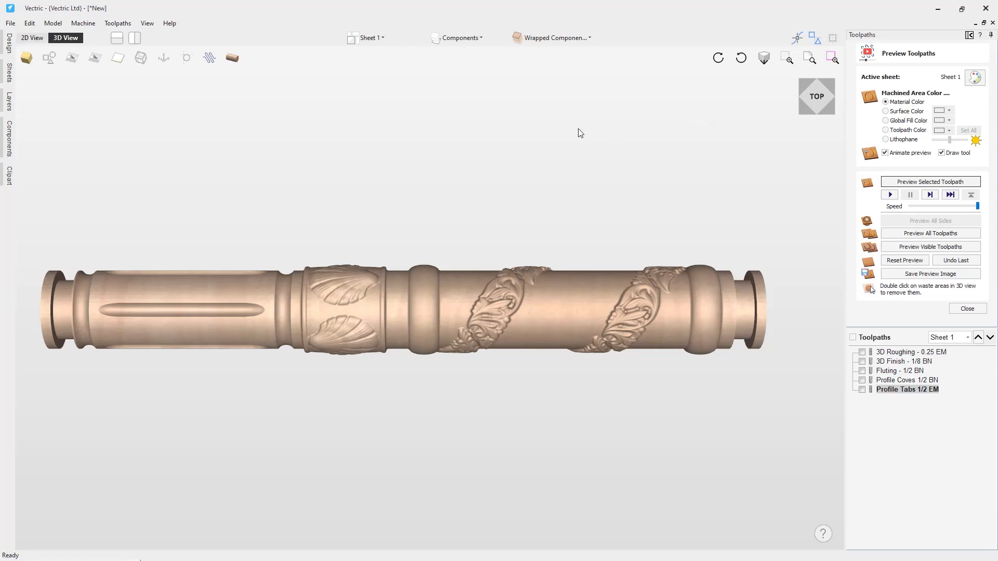
# Save the project in the 12_5 P2 folder under the file name Create a column.
pyautogui.click(11, 23)
pyautogui.click(51, 97)
pyautogui.write('Cre')
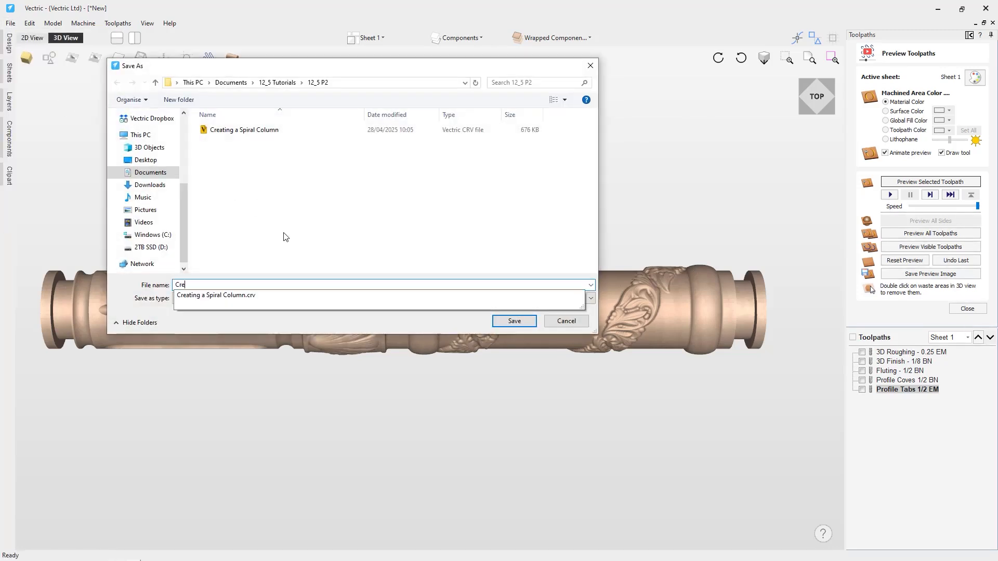
pyautogui.write('ate a column')
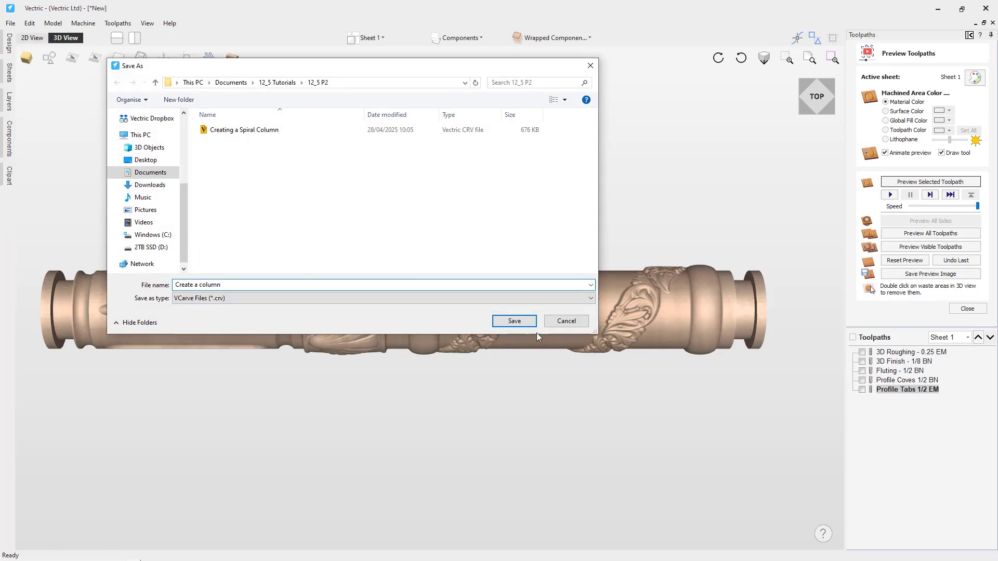
pyautogui.click(528, 321)
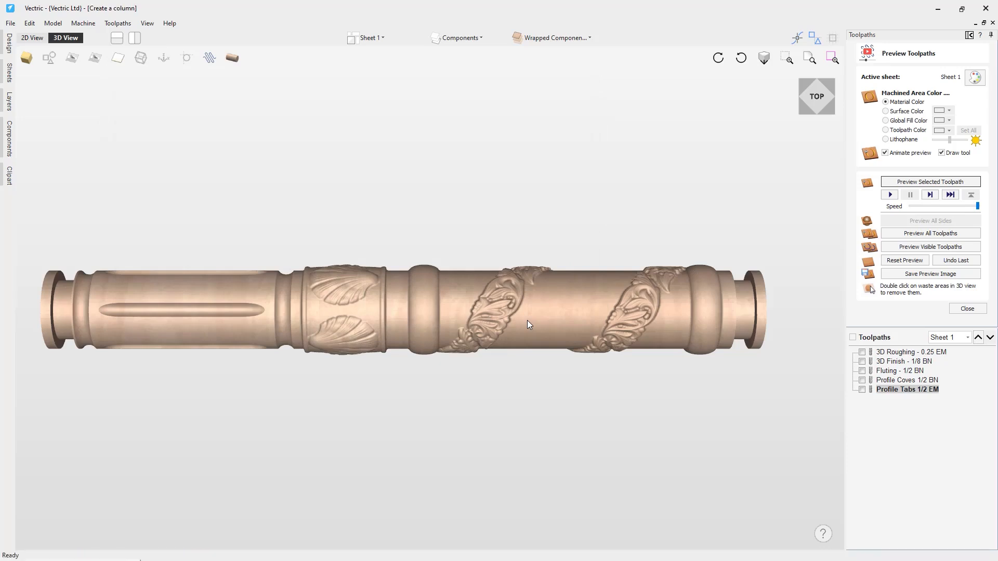